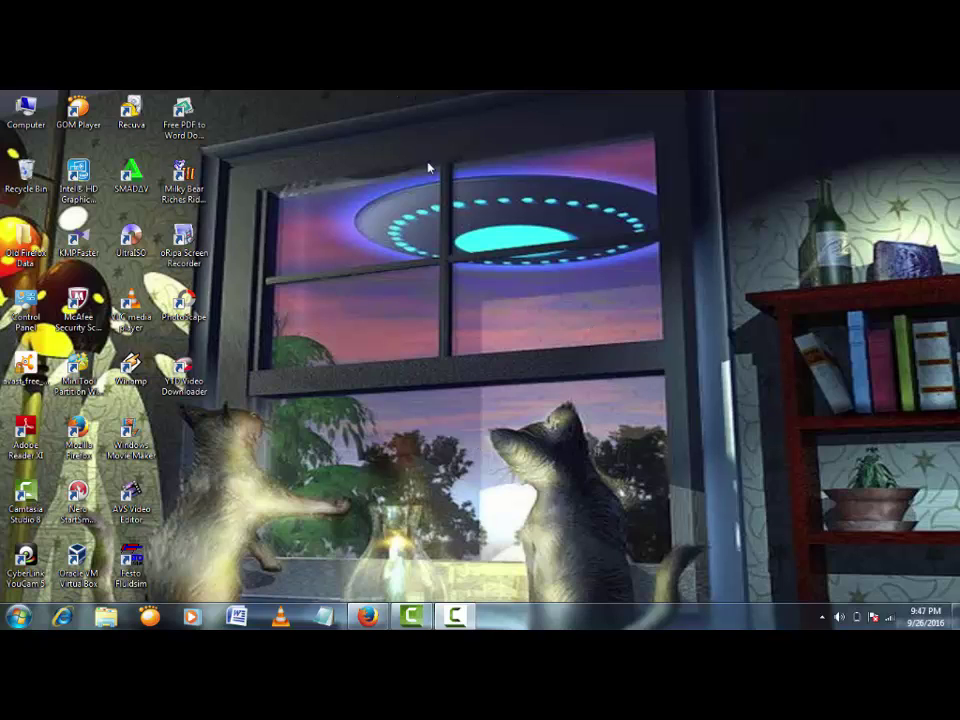
- Launch Festo FluidSIM from the desktop and create a new blank circuit
{"action": "left_click", "coordinate": [133, 568]}
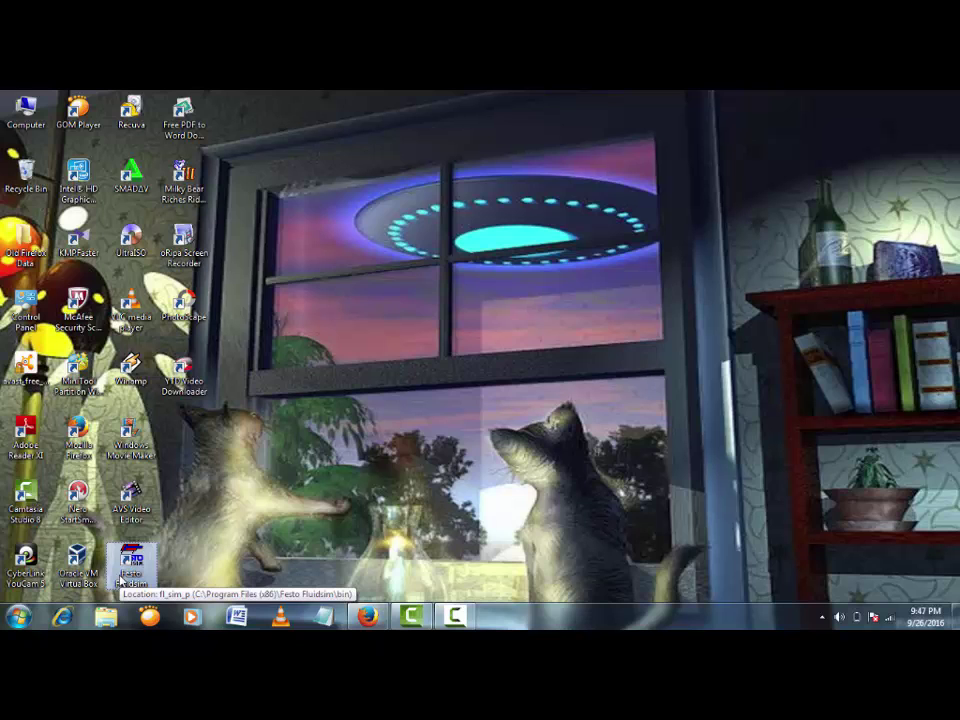
{"action": "double_click", "coordinate": [120, 581]}
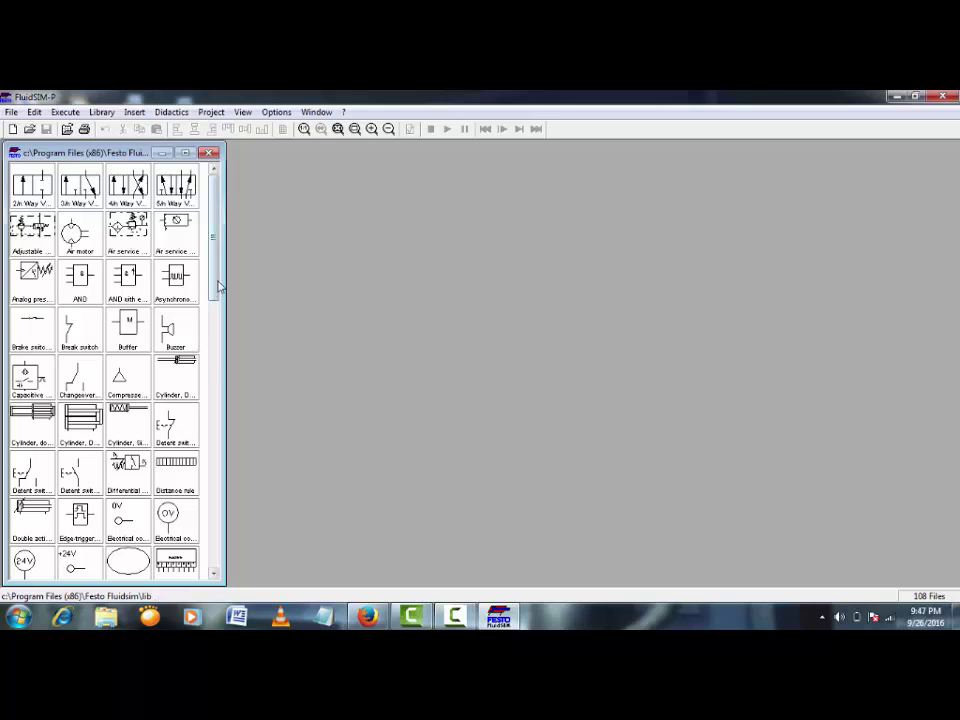
{"action": "left_click_drag", "start_coordinate": [219, 284], "coordinate": [210, 235]}
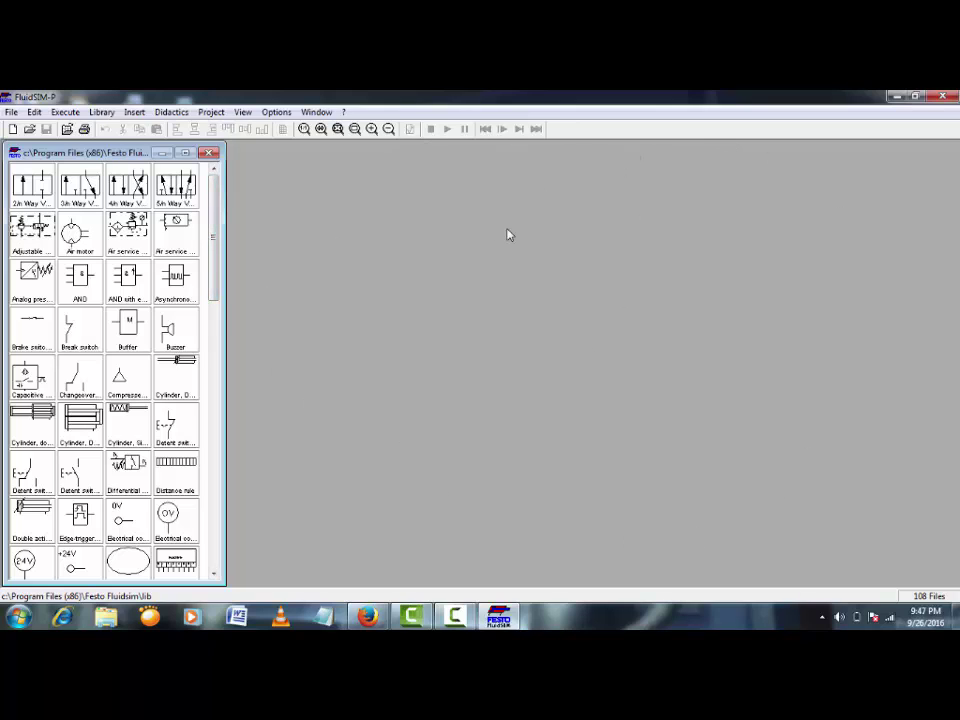
{"action": "left_click", "coordinate": [12, 113]}
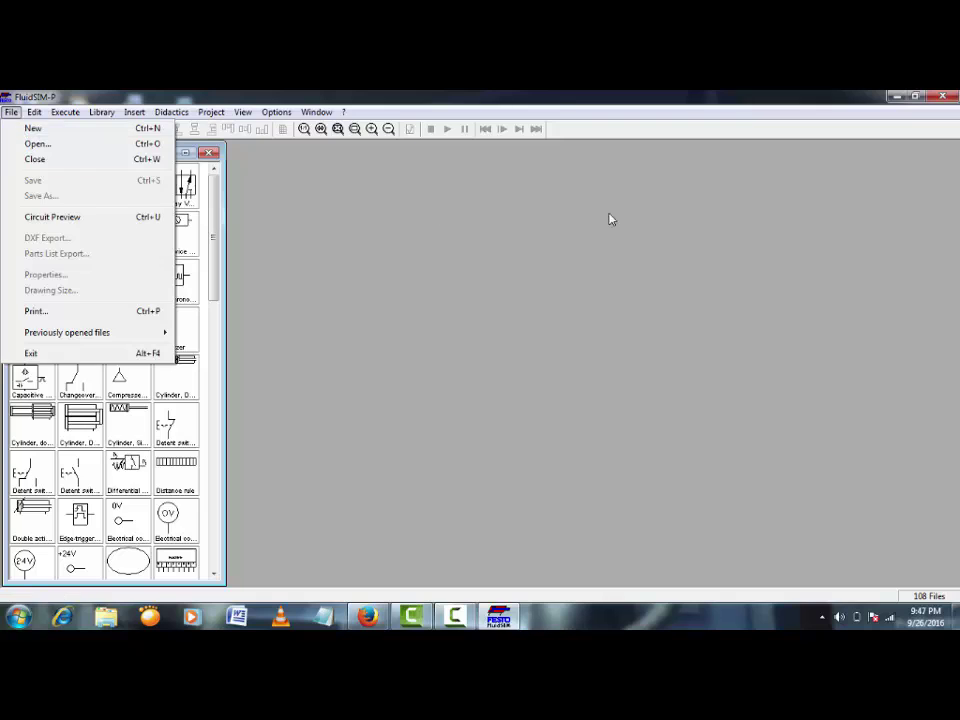
{"action": "left_click", "coordinate": [331, 274]}
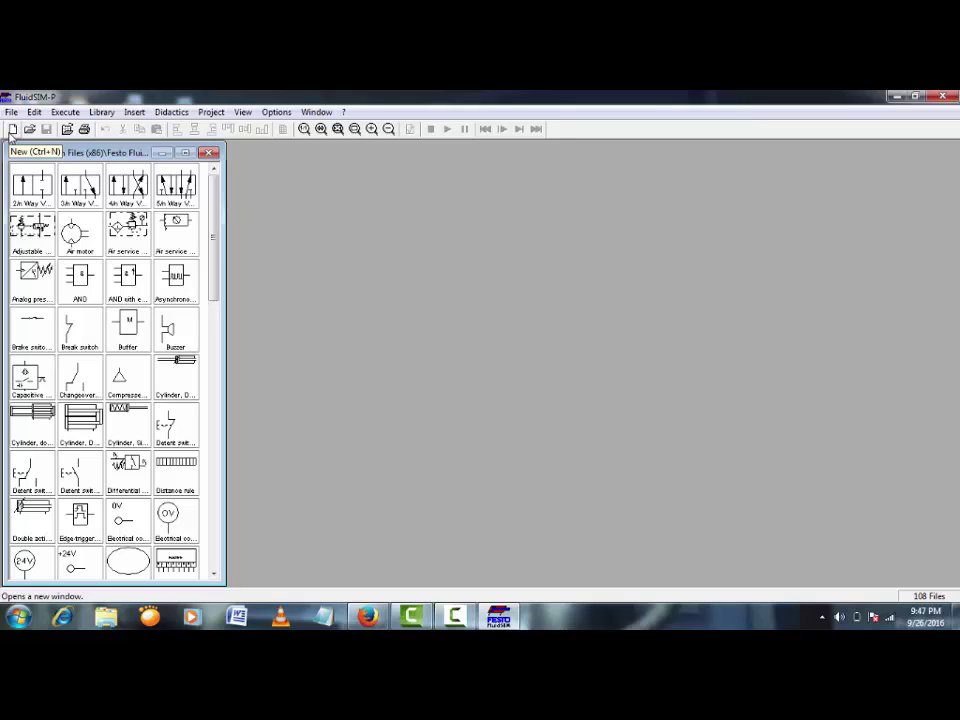
{"action": "left_click", "coordinate": [12, 130]}
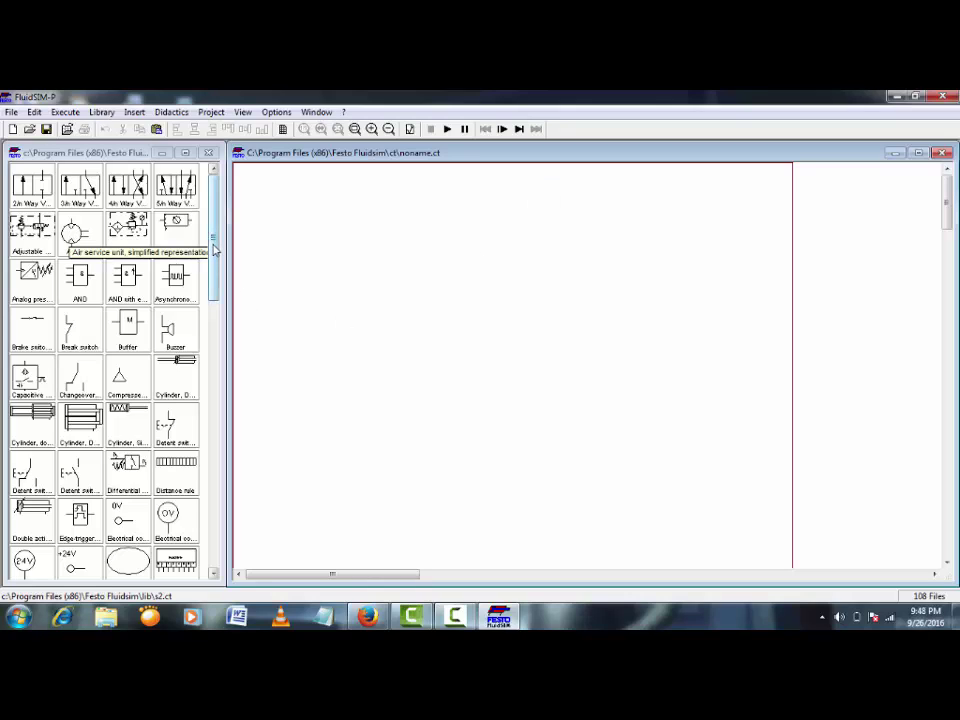
- Place a +24V electrical connection at the drawing's upper-left corner and a 0V electrical connection well below it, nudged slightly right
{"action": "left_click_drag", "start_coordinate": [214, 250], "coordinate": [264, 336]}
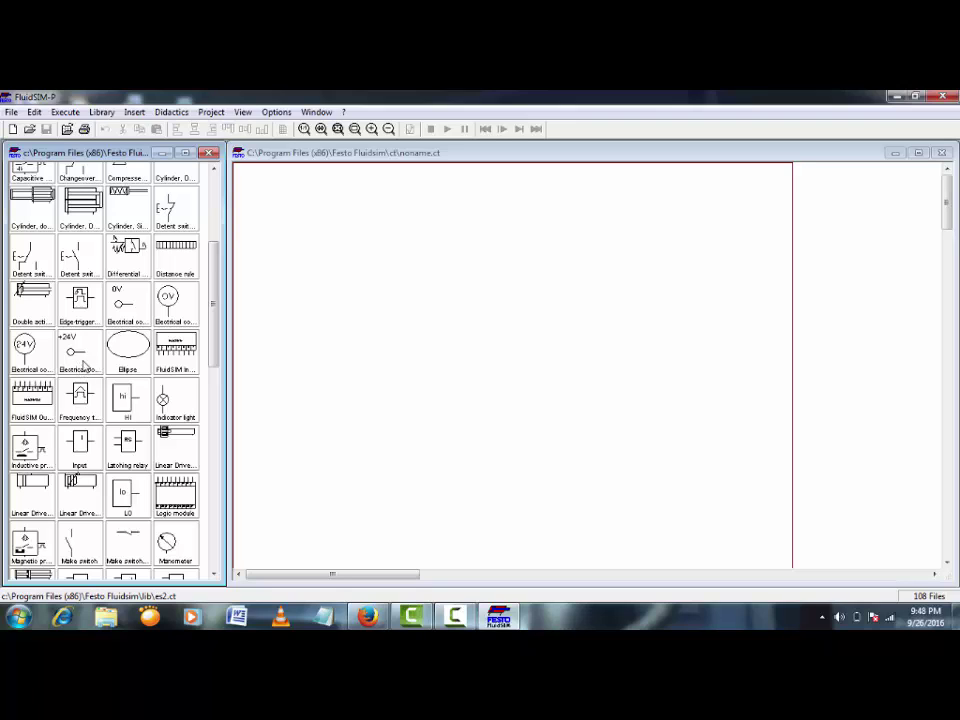
{"action": "left_click", "coordinate": [85, 363]}
{"action": "left_click_drag", "start_coordinate": [86, 360], "coordinate": [277, 188]}
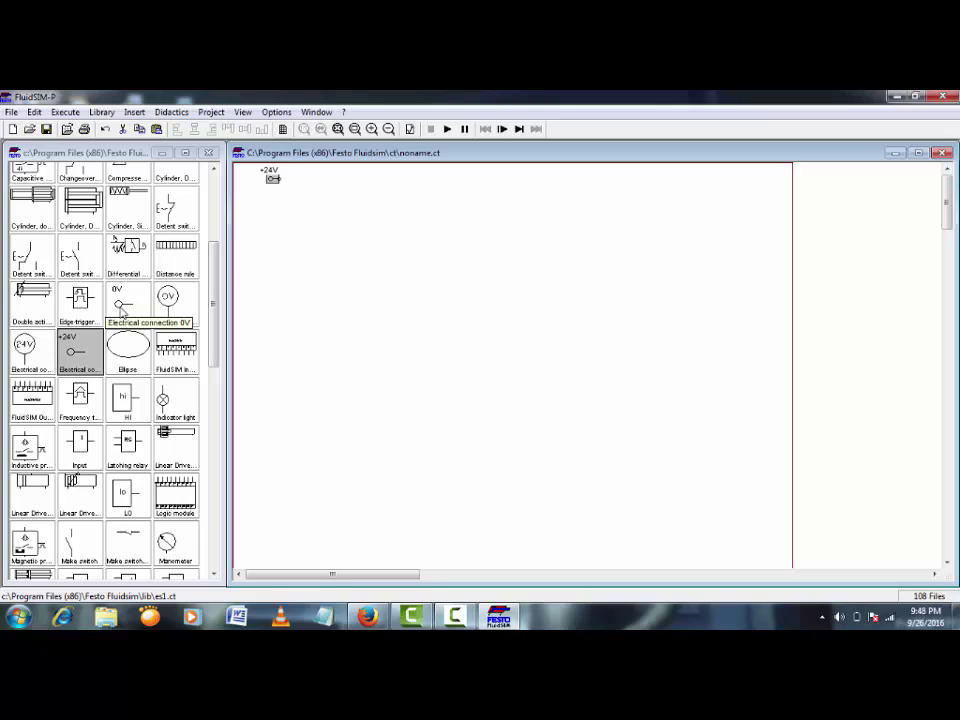
{"action": "left_click", "coordinate": [121, 312]}
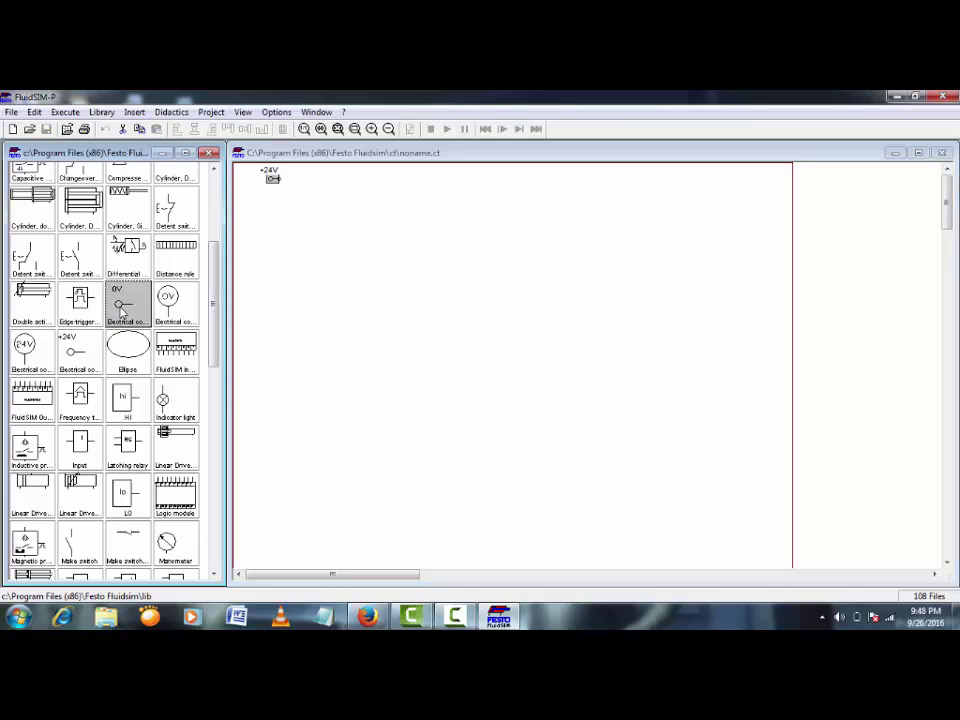
{"action": "left_click_drag", "start_coordinate": [122, 312], "coordinate": [277, 548]}
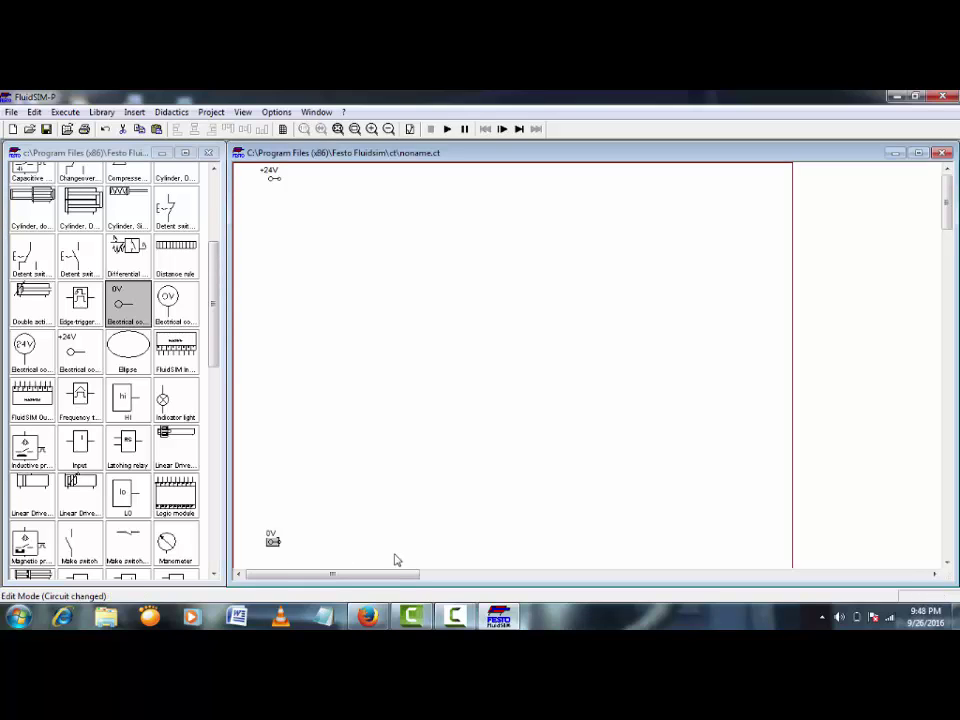
{"action": "key", "text": "Right"}
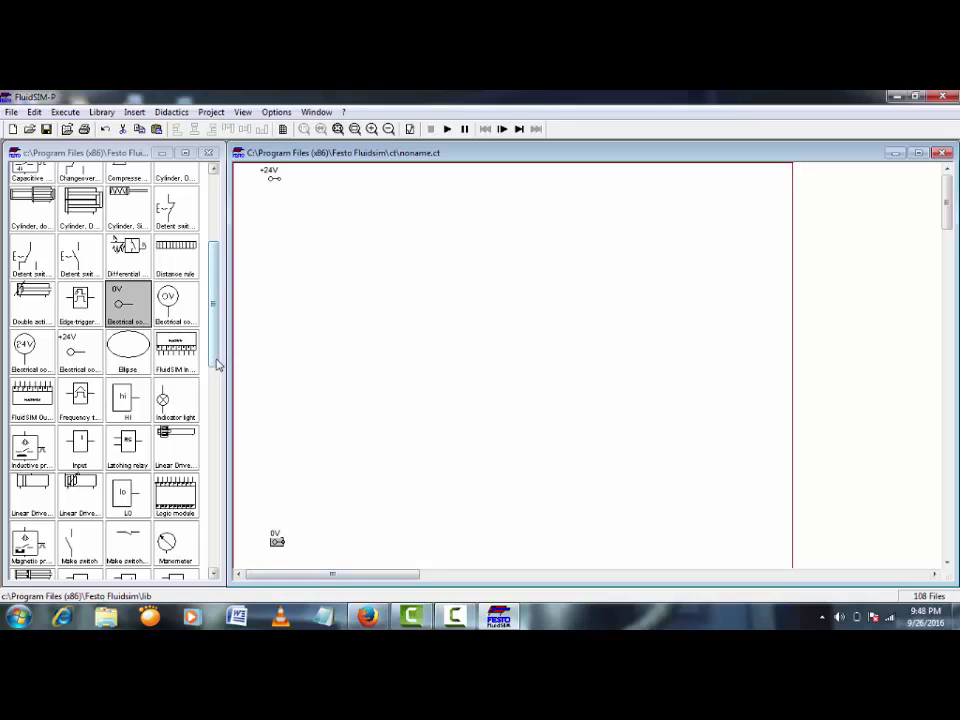
- Place a break pushbutton just below and to the right of the +24V connection
{"action": "left_click_drag", "start_coordinate": [216, 362], "coordinate": [212, 489]}
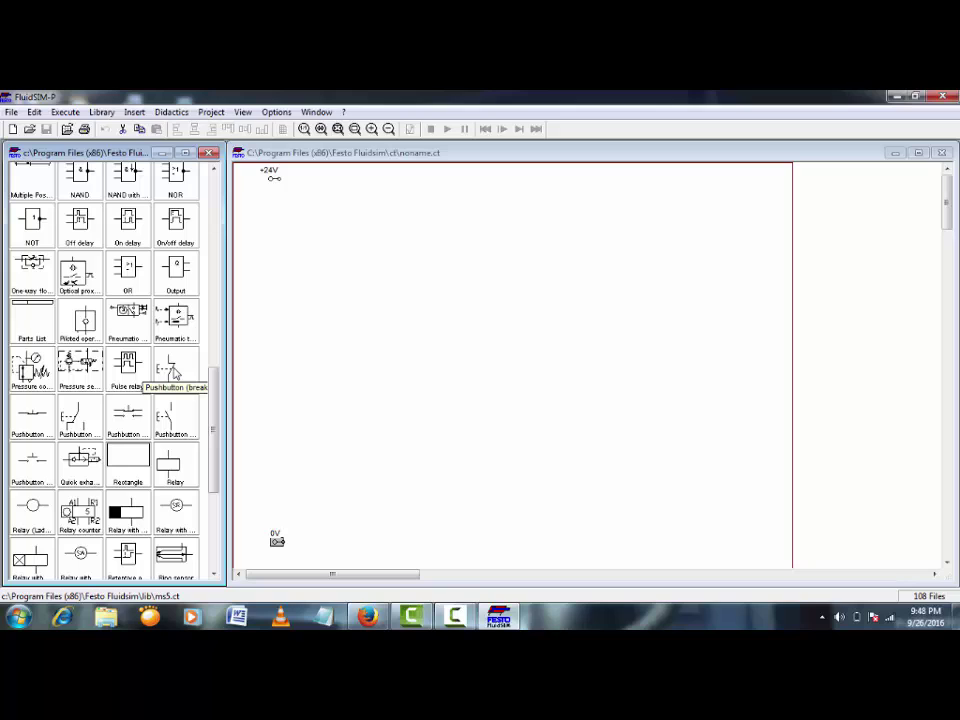
{"action": "left_click_drag", "start_coordinate": [172, 372], "coordinate": [298, 221]}
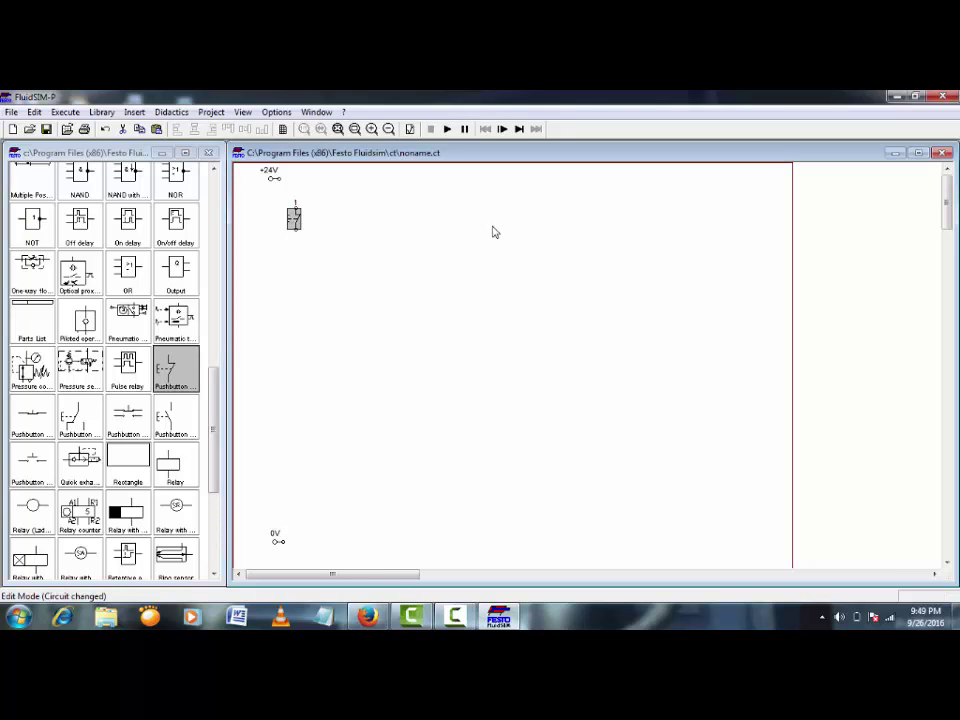
{"action": "key", "text": "Down"}
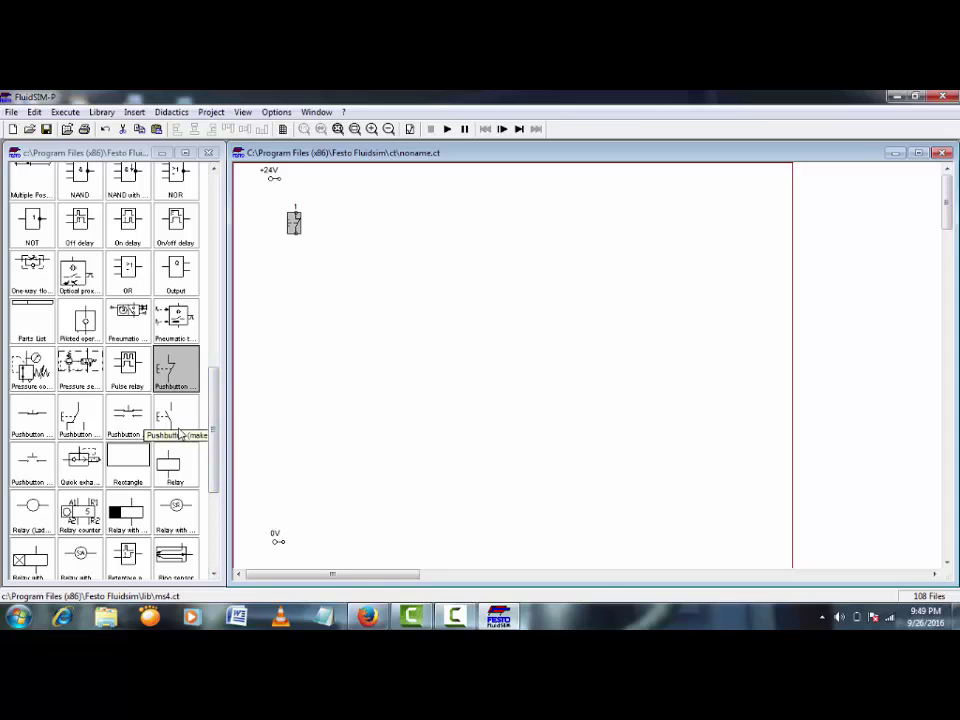
- Place a make pushbutton below the break pushbutton, vertically aligned with it
{"action": "left_click_drag", "start_coordinate": [170, 416], "coordinate": [290, 295]}
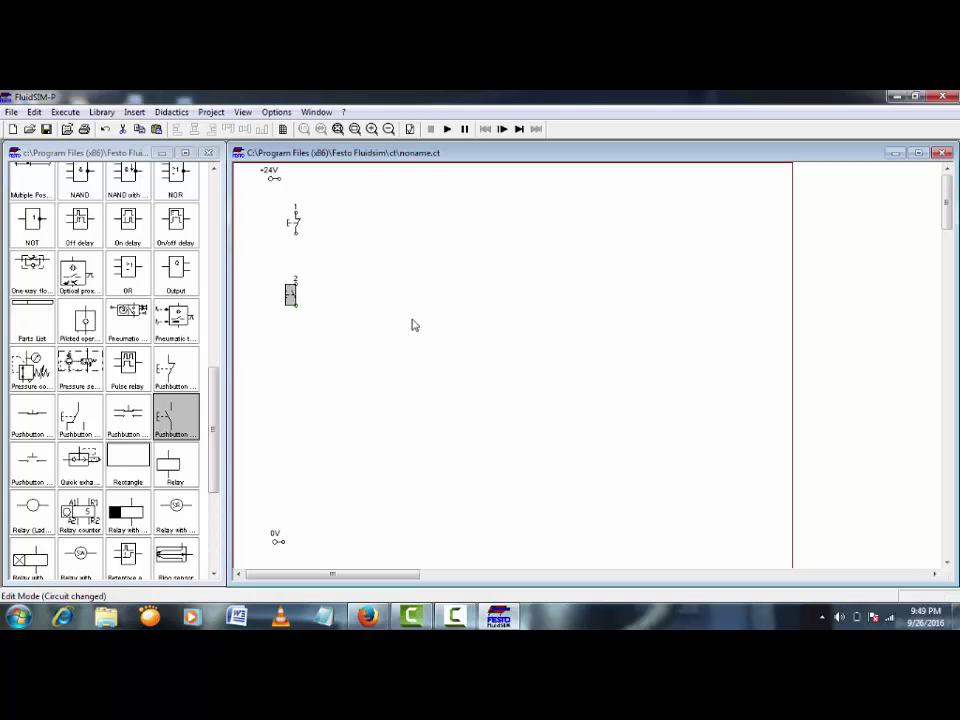
{"action": "key", "text": "Down"}
{"action": "key", "text": "Right"}
{"action": "key", "text": "Left"}
{"action": "key", "text": "Down"}
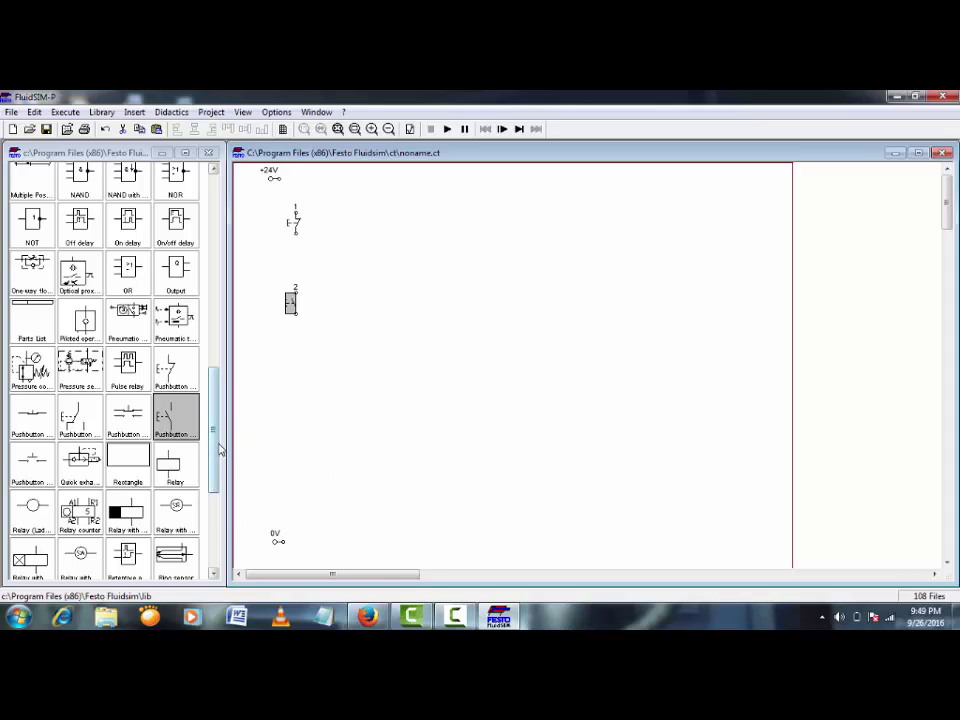
- Place a relay coil below the make pushbutton, a little above the 0V connection
{"action": "scroll", "coordinate": [218, 450], "scroll_direction": "down", "scroll_amount": 2}
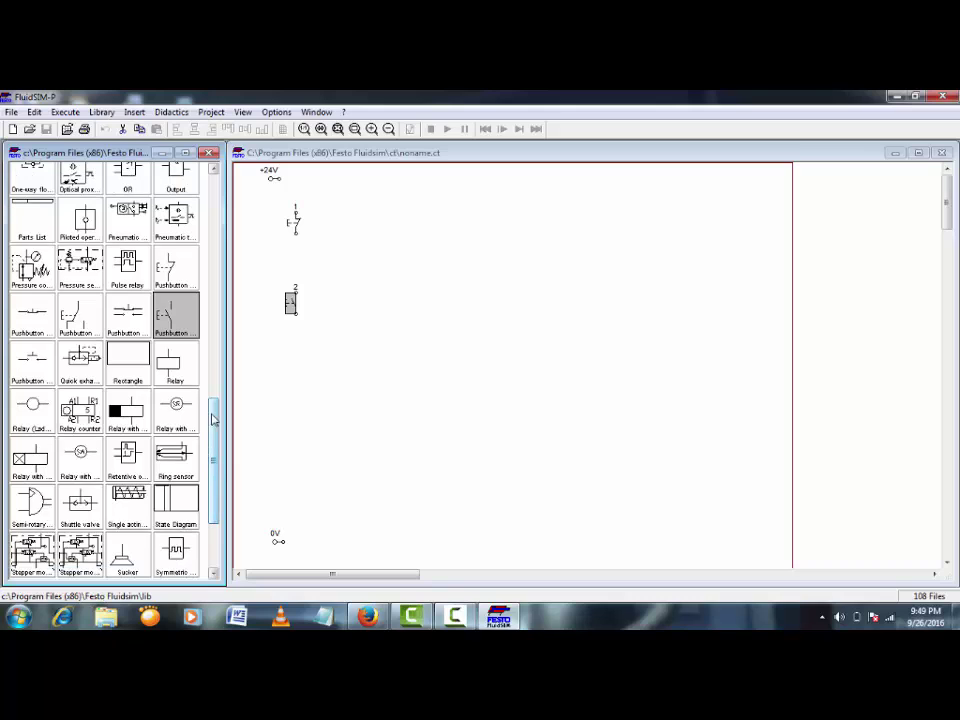
{"action": "left_click_drag", "start_coordinate": [174, 375], "coordinate": [289, 466]}
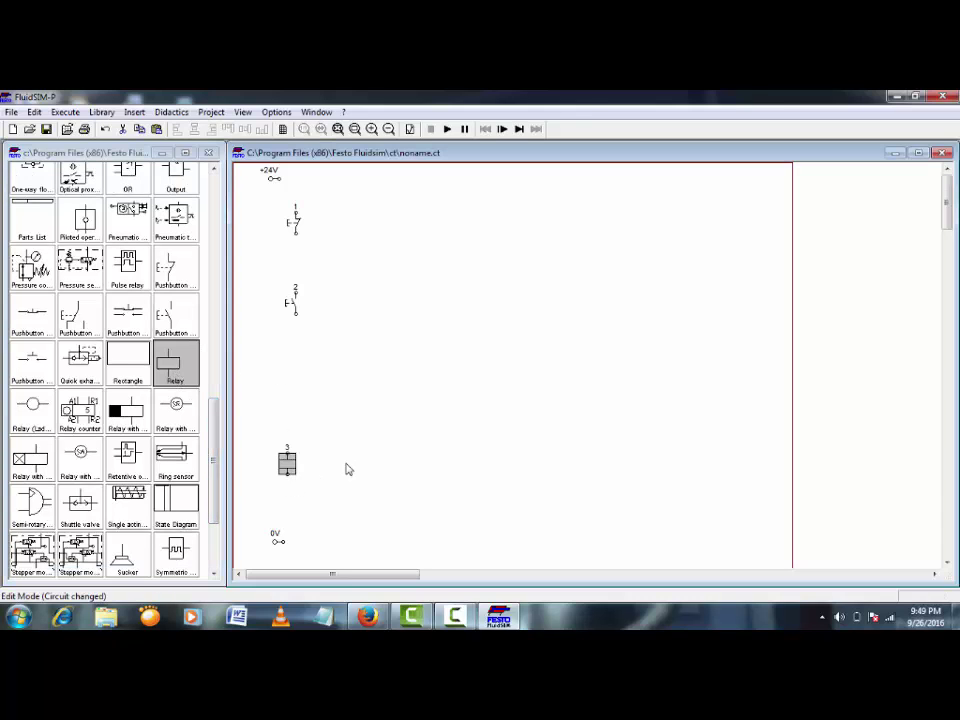
{"action": "key", "text": "Right"}
{"action": "left_click", "coordinate": [332, 429]}
- Shift the break pushbutton and the make pushbutton slightly down in the circuit column
{"action": "left_click", "coordinate": [299, 223]}
{"action": "key", "text": "Down"}
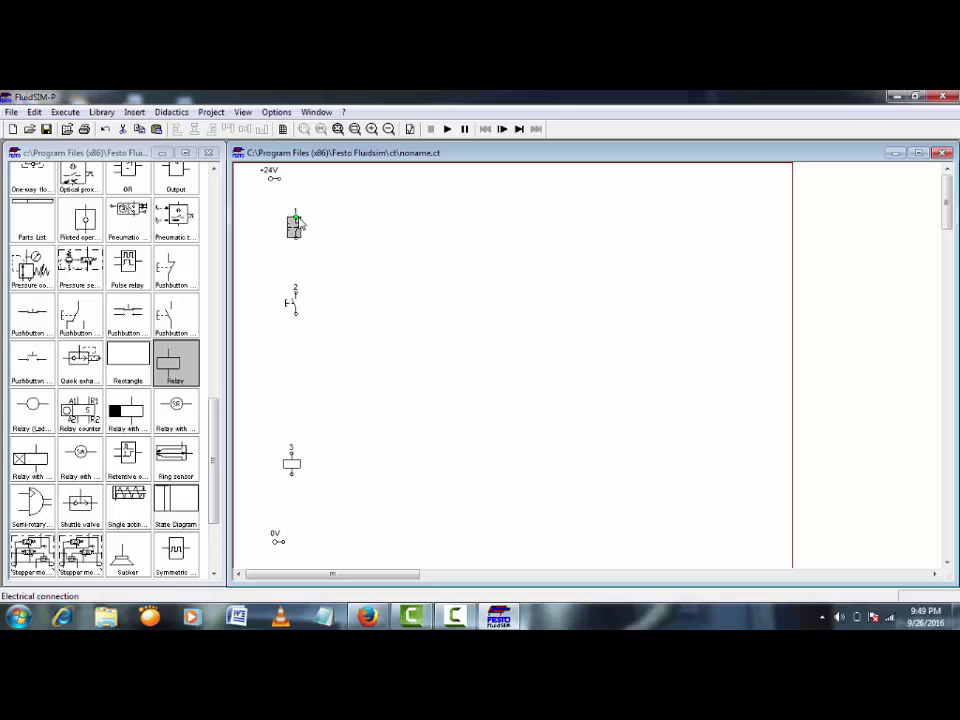
{"action": "key", "text": "Up"}
{"action": "left_click", "coordinate": [296, 306]}
{"action": "left_click", "coordinate": [296, 307]}
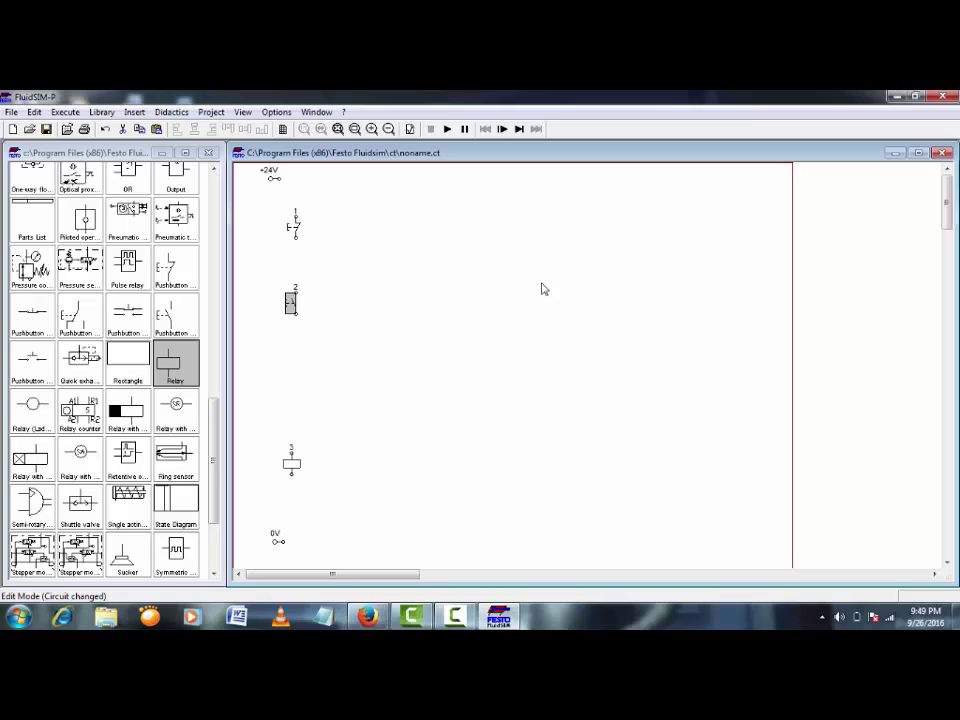
{"action": "key", "text": "Down"}
{"action": "left_click", "coordinate": [568, 388]}
- Place a break switch between the make pushbutton and the relay coil, and align the switch and coil with the pushbuttons above
{"action": "left_click_drag", "start_coordinate": [216, 465], "coordinate": [225, 253]}
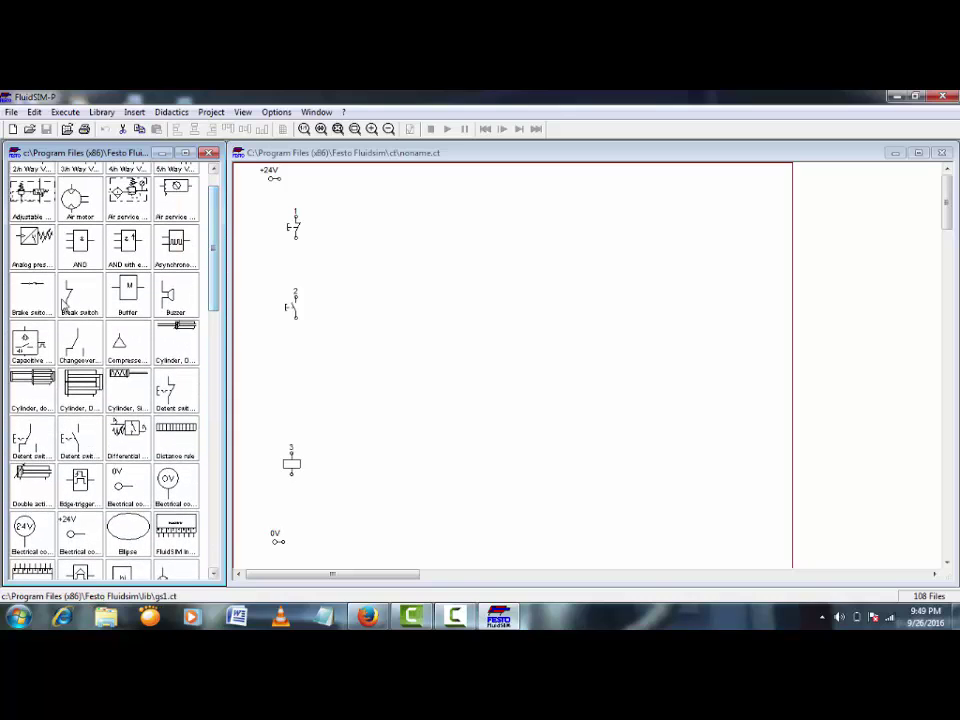
{"action": "left_click_drag", "start_coordinate": [80, 293], "coordinate": [294, 377]}
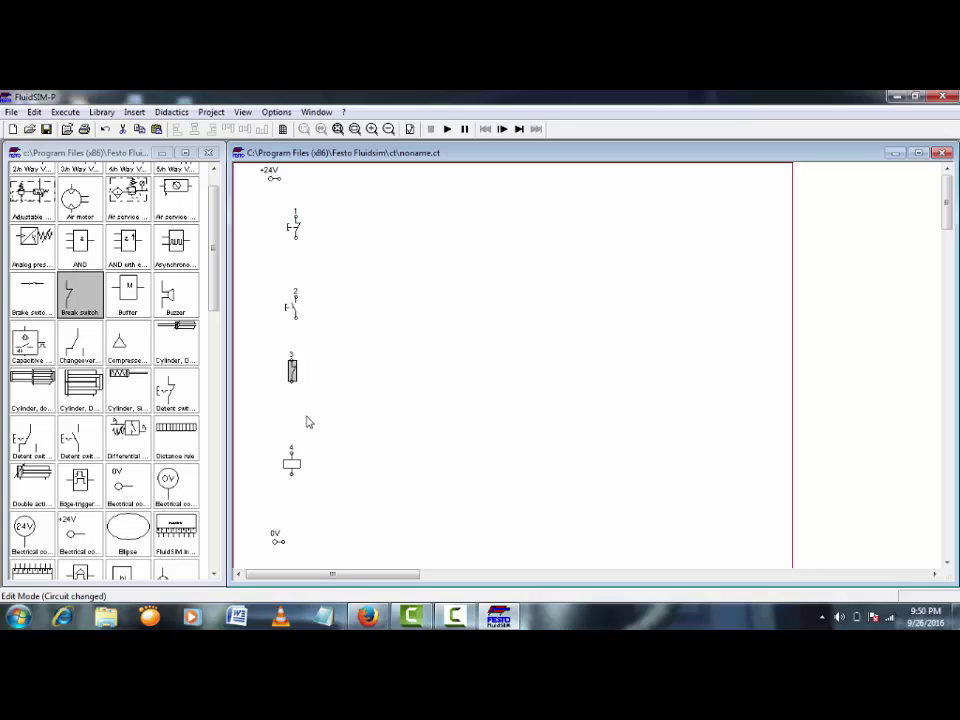
{"action": "key", "text": "Right"}
{"action": "left_click", "coordinate": [291, 462]}
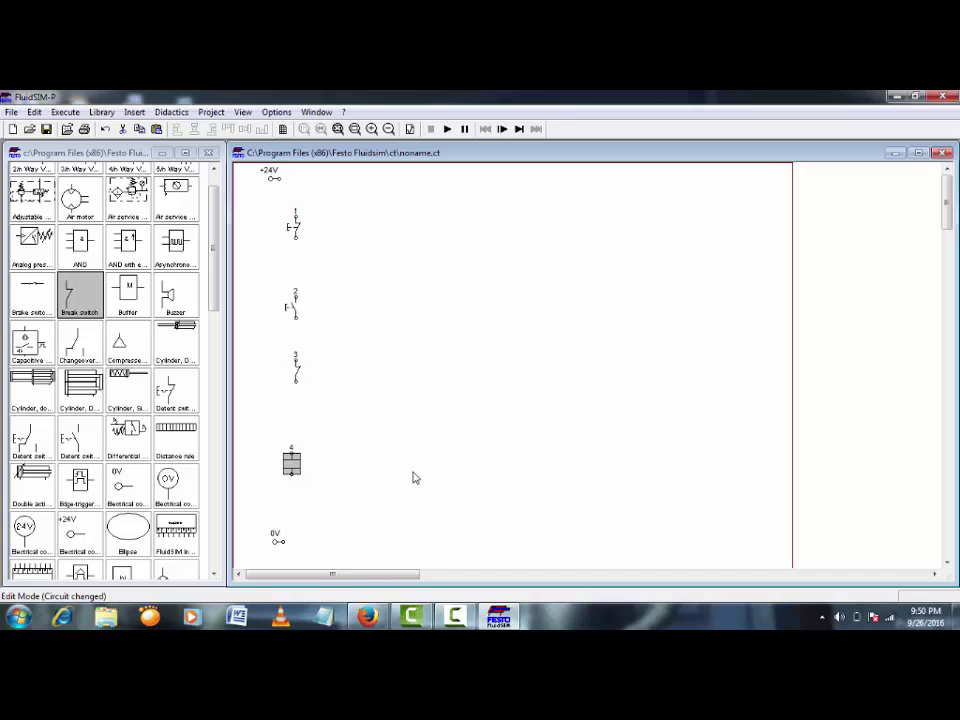
{"action": "key", "text": "Right"}
{"action": "left_click", "coordinate": [446, 439]}
- Place a make switch to the right of the make pushbutton at the same height
{"action": "left_click", "coordinate": [218, 284]}
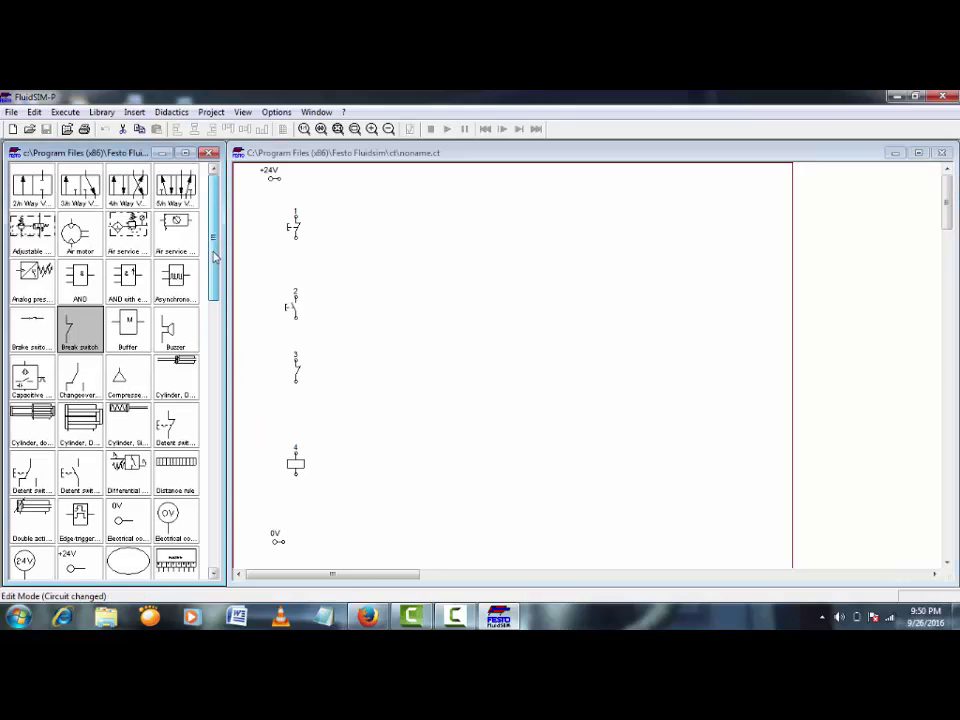
{"action": "scroll", "coordinate": [201, 288], "scroll_direction": "down", "scroll_amount": 1}
{"action": "scroll", "coordinate": [201, 288], "scroll_direction": "down", "scroll_amount": 4}
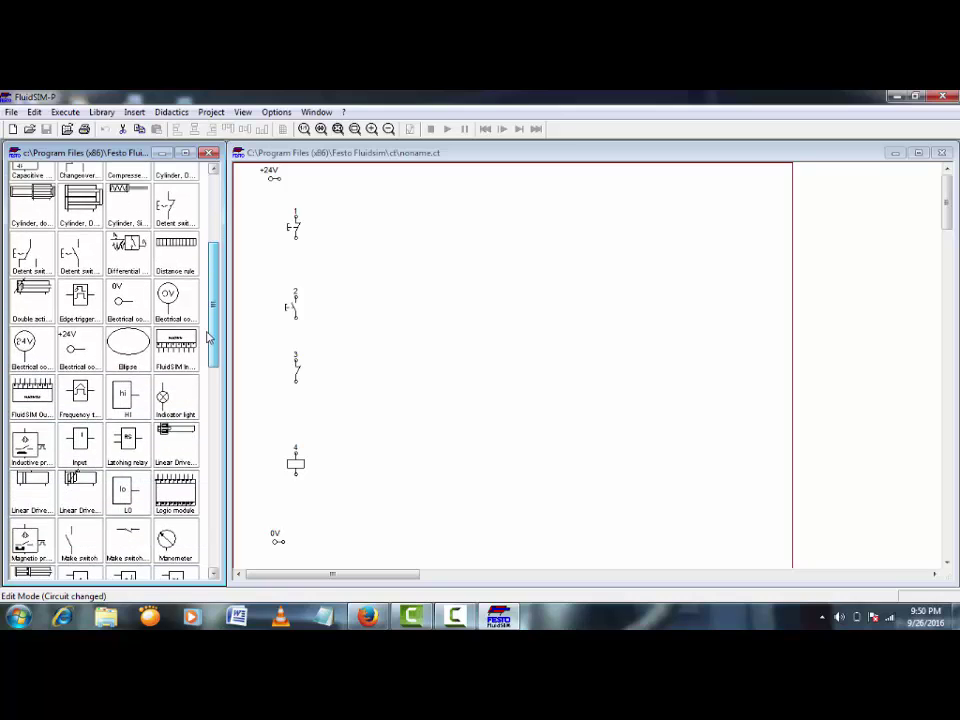
{"action": "scroll", "coordinate": [209, 290], "scroll_direction": "up", "scroll_amount": 4}
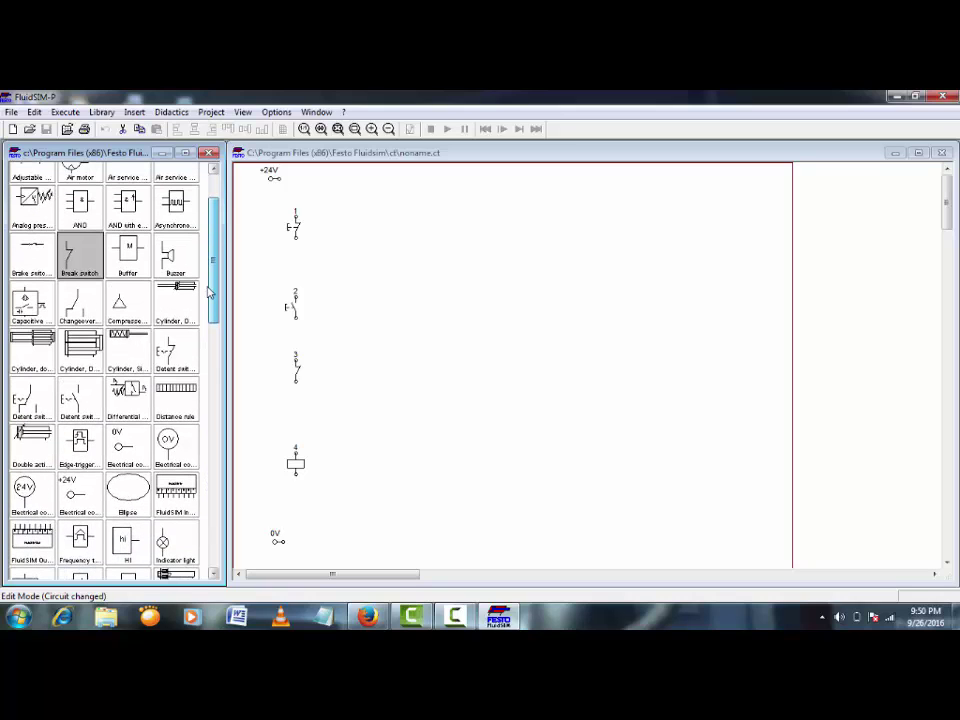
{"action": "left_click_drag", "start_coordinate": [211, 291], "coordinate": [220, 348]}
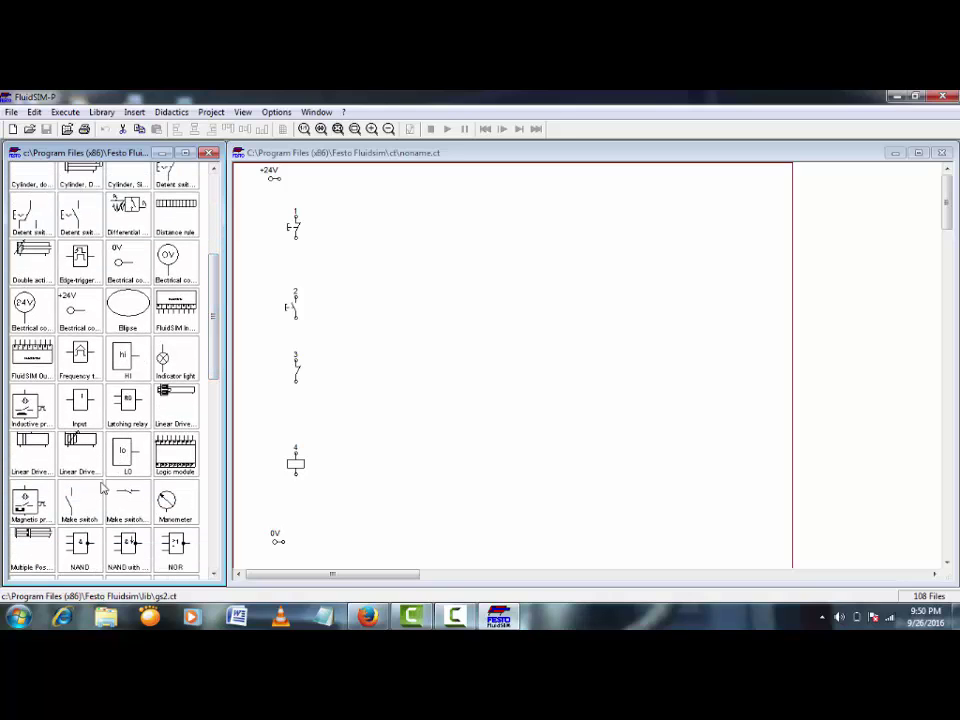
{"action": "left_click_drag", "start_coordinate": [80, 500], "coordinate": [334, 310]}
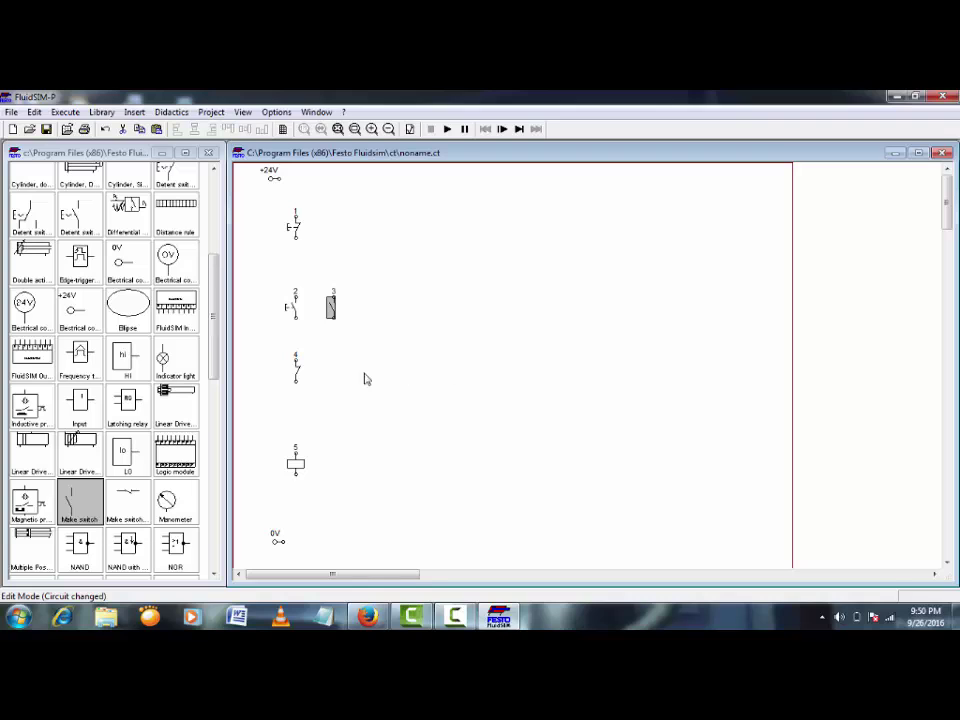
- Shift the break switch slightly down and the make switch slightly closer to the make pushbutton
{"action": "left_click", "coordinate": [298, 367]}
{"action": "left_click", "coordinate": [332, 307]}
{"action": "key", "text": "Left"}
{"action": "key", "text": "Right"}
- Wire +24V through both pushbuttons, the break switch and the relay coil to 0V, and connect the make switch parallel to the make pushbutton
{"action": "left_click_drag", "start_coordinate": [279, 180], "coordinate": [299, 182]}
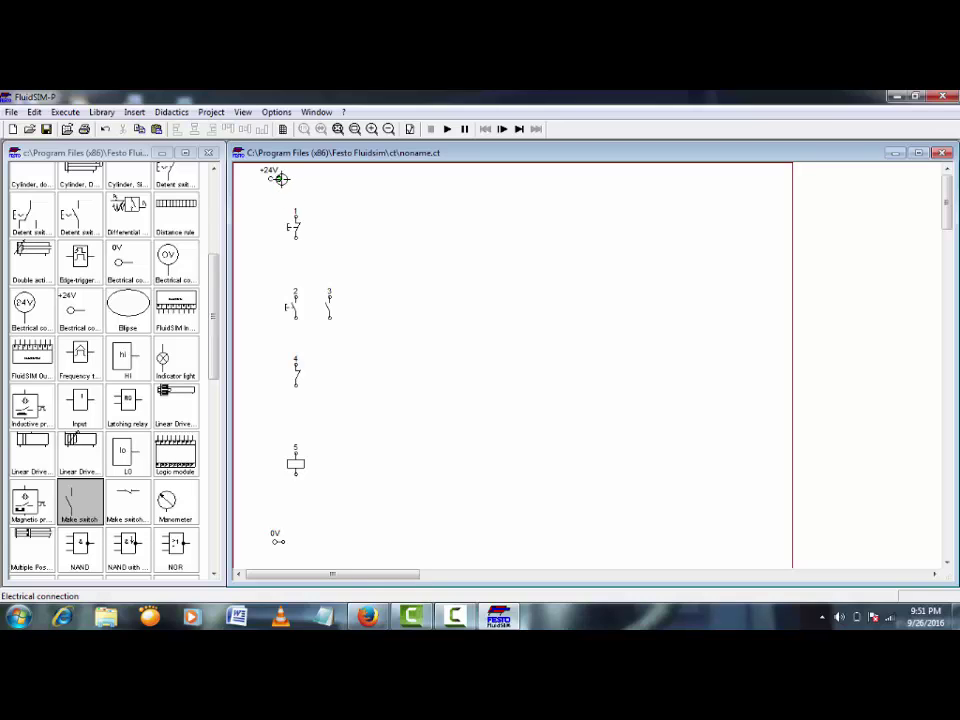
{"action": "left_click_drag", "start_coordinate": [280, 178], "coordinate": [295, 218]}
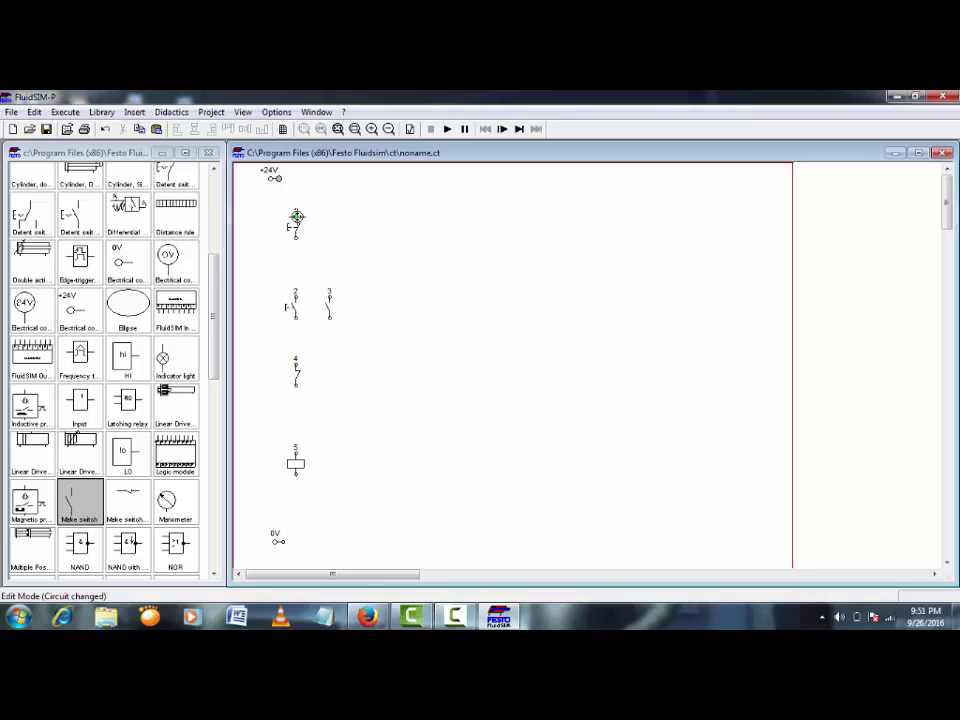
{"action": "left_click_drag", "start_coordinate": [297, 216], "coordinate": [296, 218]}
{"action": "mouse_move", "coordinate": [294, 240]}
{"action": "left_mouse_down"}
{"action": "mouse_move", "coordinate": [296, 456]}
{"action": "mouse_move", "coordinate": [280, 540]}
{"action": "left_mouse_up"}
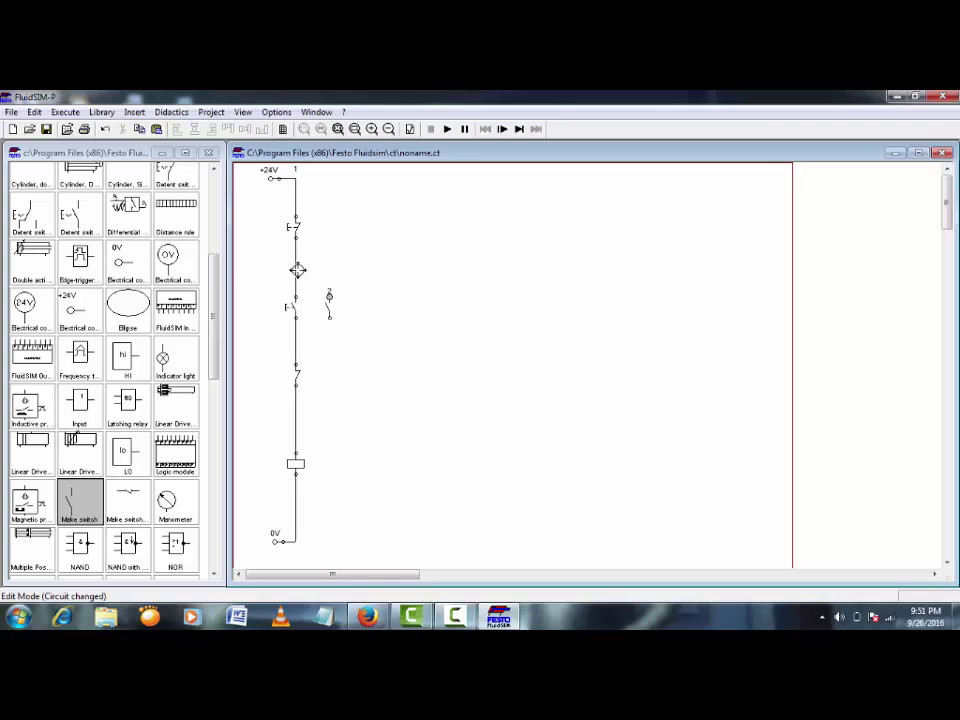
{"action": "left_click_drag", "start_coordinate": [297, 270], "coordinate": [329, 296]}
{"action": "left_click_drag", "start_coordinate": [296, 343], "coordinate": [329, 318]}
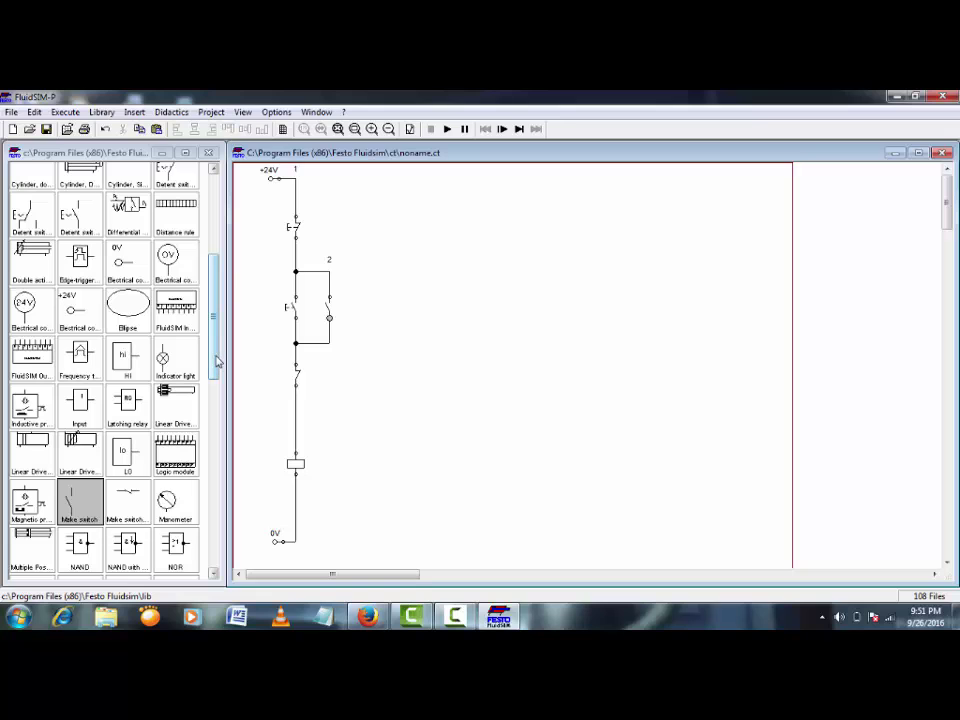
- Place a second make switch to the right of the break pushbutton, aligned vertically above the first make switch
{"action": "mouse_move", "coordinate": [217, 361]}
{"action": "left_mouse_down"}
{"action": "mouse_move", "coordinate": [213, 415]}
{"action": "mouse_move", "coordinate": [209, 382]}
{"action": "left_mouse_up"}
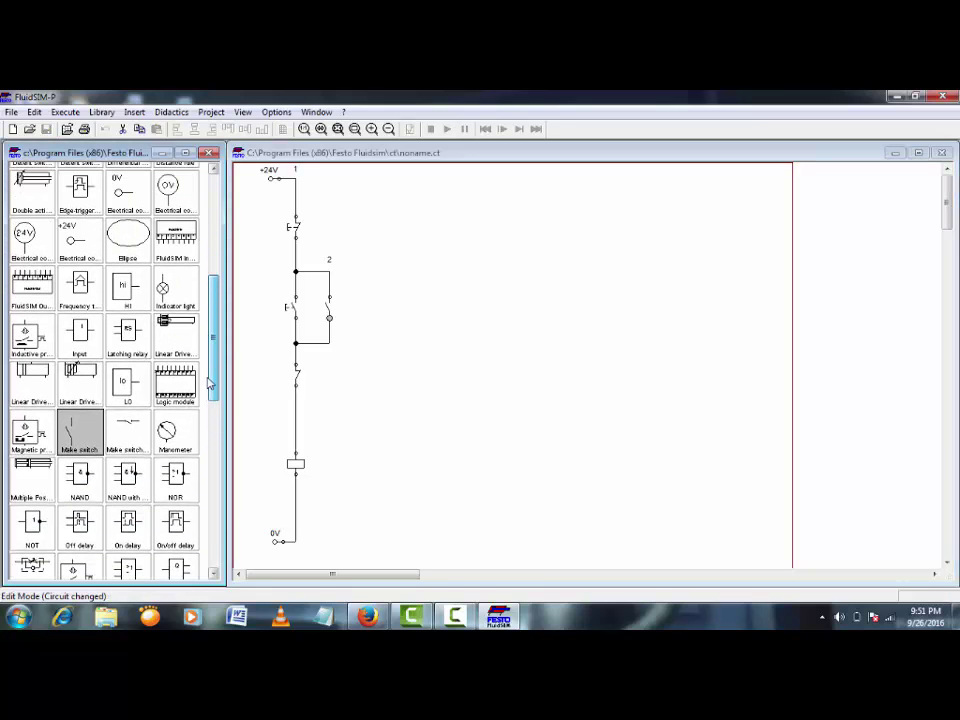
{"action": "left_click_drag", "start_coordinate": [80, 432], "coordinate": [326, 224]}
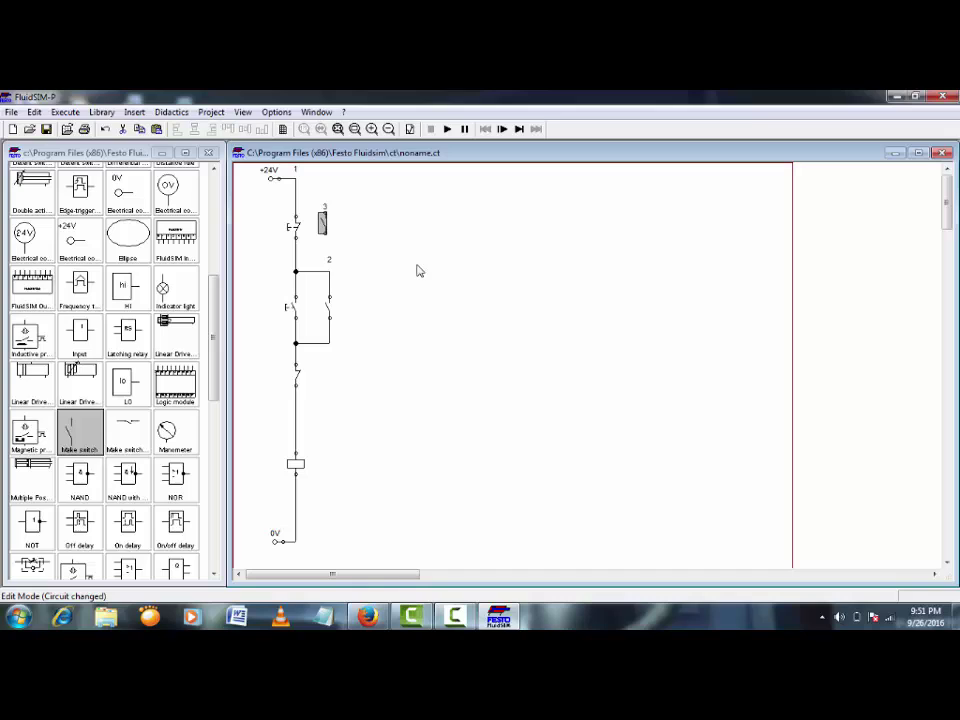
{"action": "key", "text": "Down"}
{"action": "key", "text": "Right"}
{"action": "key", "text": "Down"}
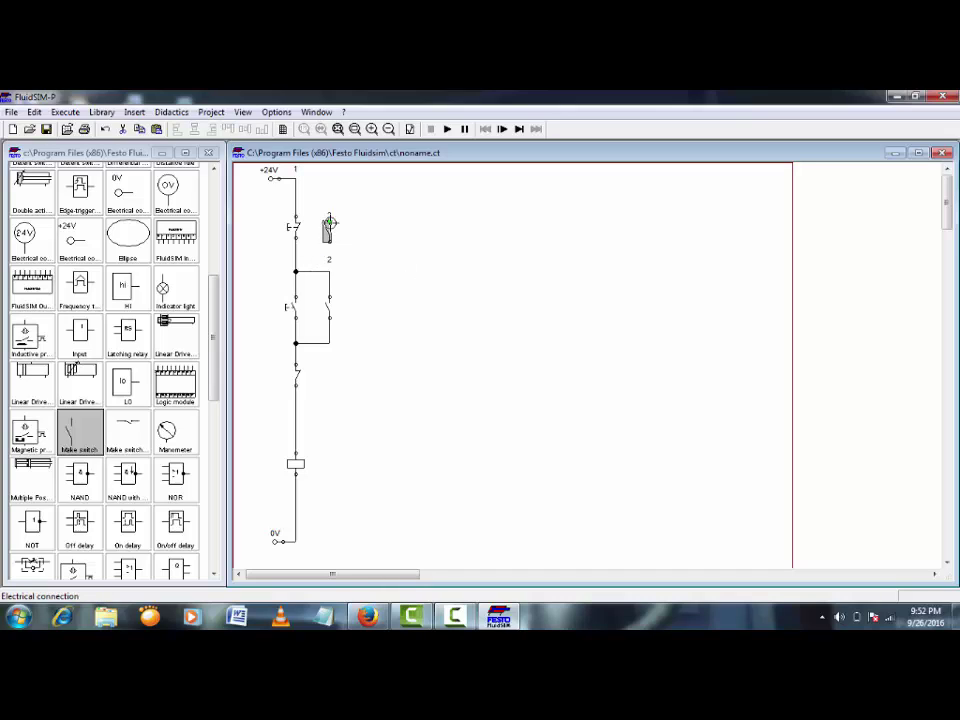
- Wire the upper make switch in parallel with the break pushbutton and label it K4
{"action": "mouse_move", "coordinate": [330, 222]}
{"action": "left_mouse_down"}
{"action": "mouse_move", "coordinate": [332, 204]}
{"action": "mouse_move", "coordinate": [296, 202]}
{"action": "left_mouse_up"}
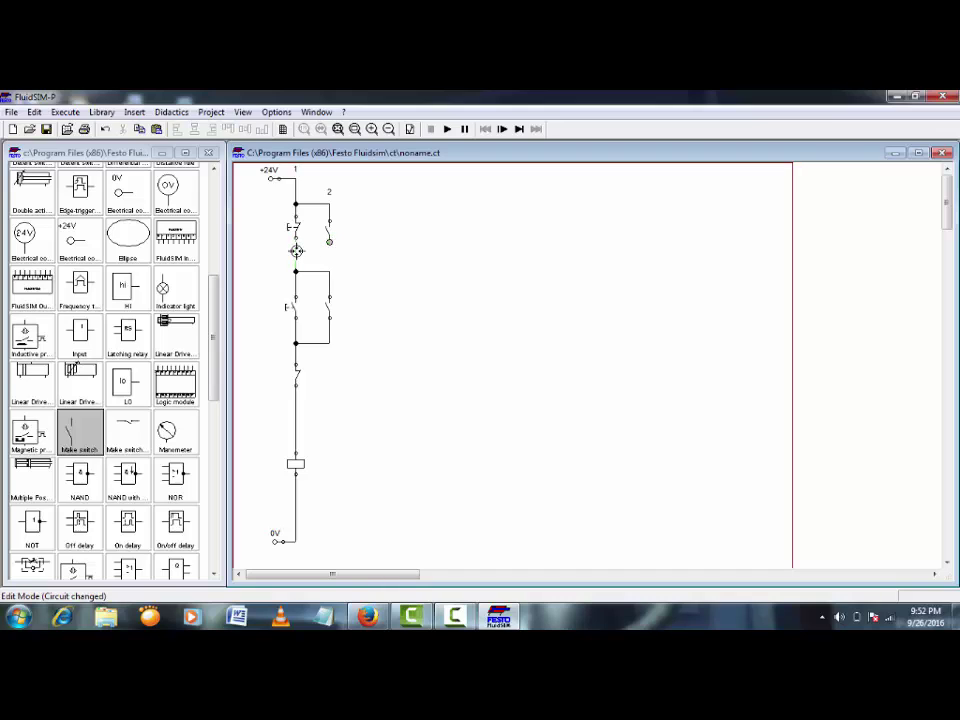
{"action": "left_click_drag", "start_coordinate": [296, 245], "coordinate": [329, 241]}
{"action": "double_click", "coordinate": [330, 232]}
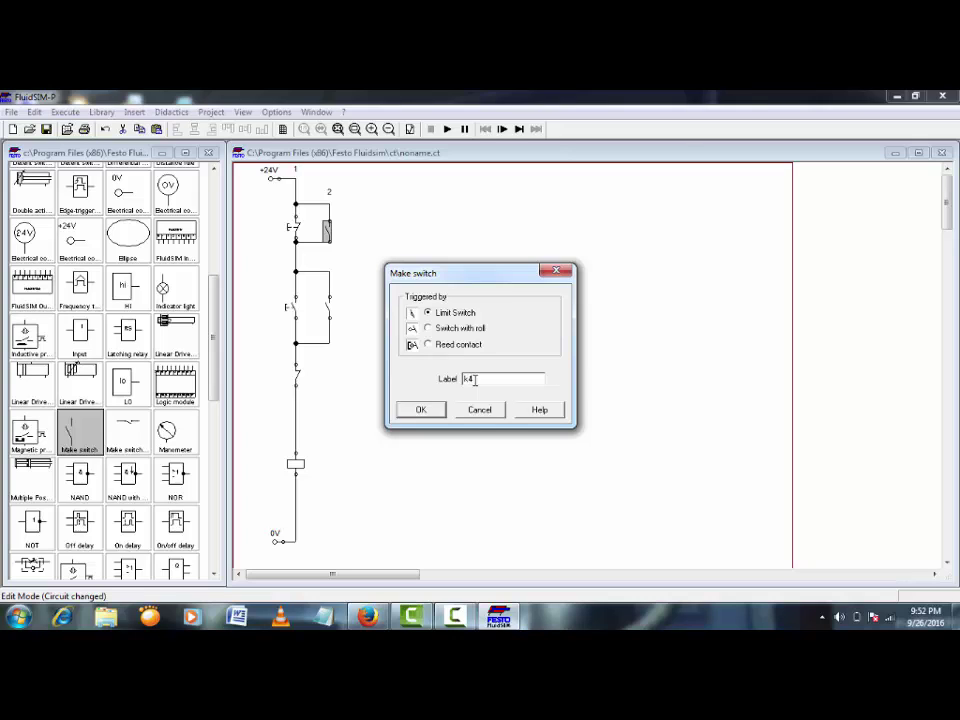
{"action": "type", "text": "K4"}
{"action": "left_click", "coordinate": [421, 410]}
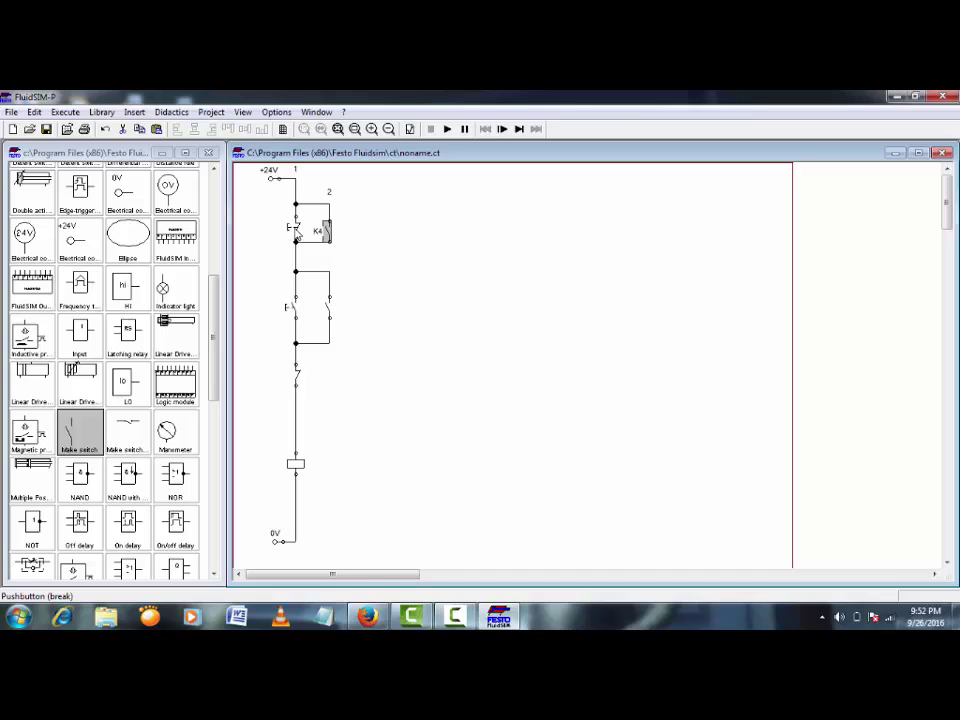
- Label the break pushbutton S0 and the make pushbutton below it S1
{"action": "double_click", "coordinate": [297, 233]}
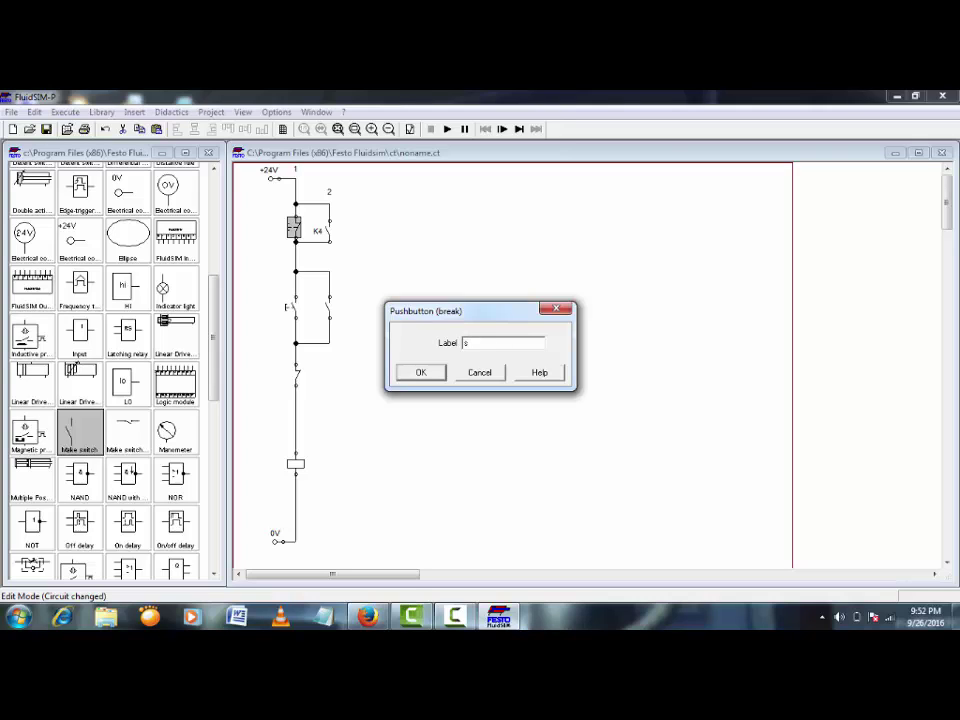
{"action": "left_click", "coordinate": [421, 372]}
{"action": "double_click", "coordinate": [290, 309]}
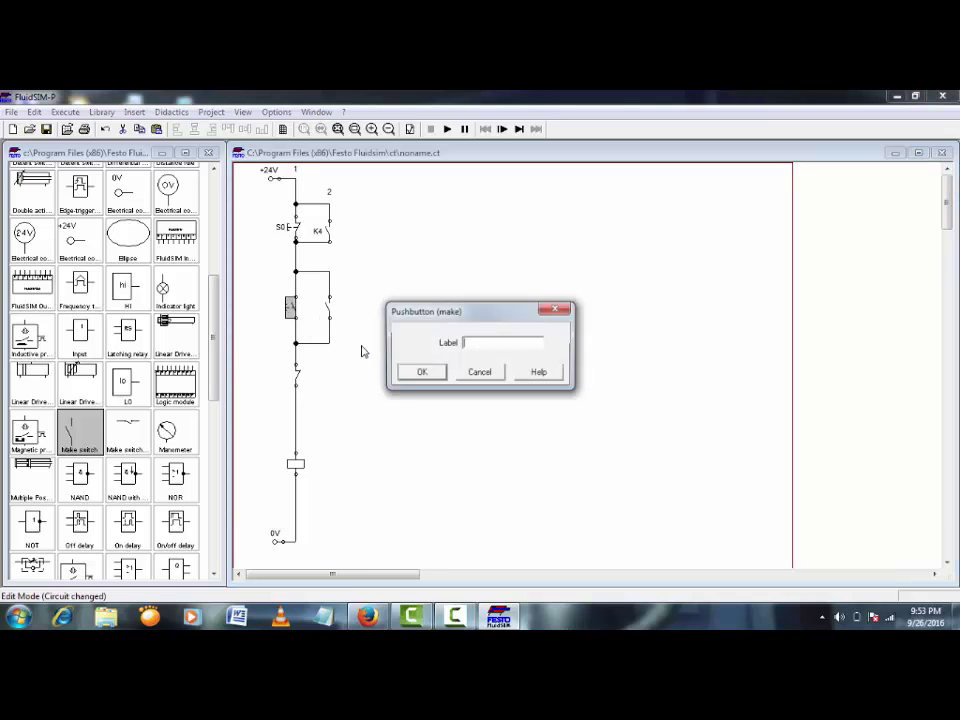
{"action": "key", "text": "Return"}
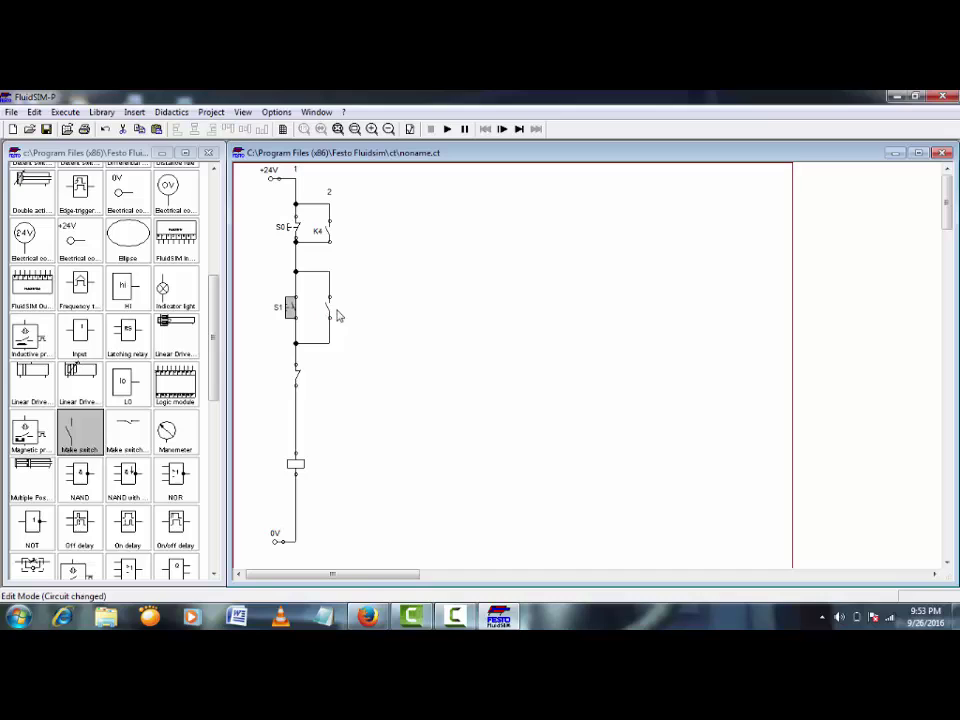
- Label both the relay coil and the make switch parallel to pushbutton S1 as K1
{"action": "double_click", "coordinate": [296, 465]}
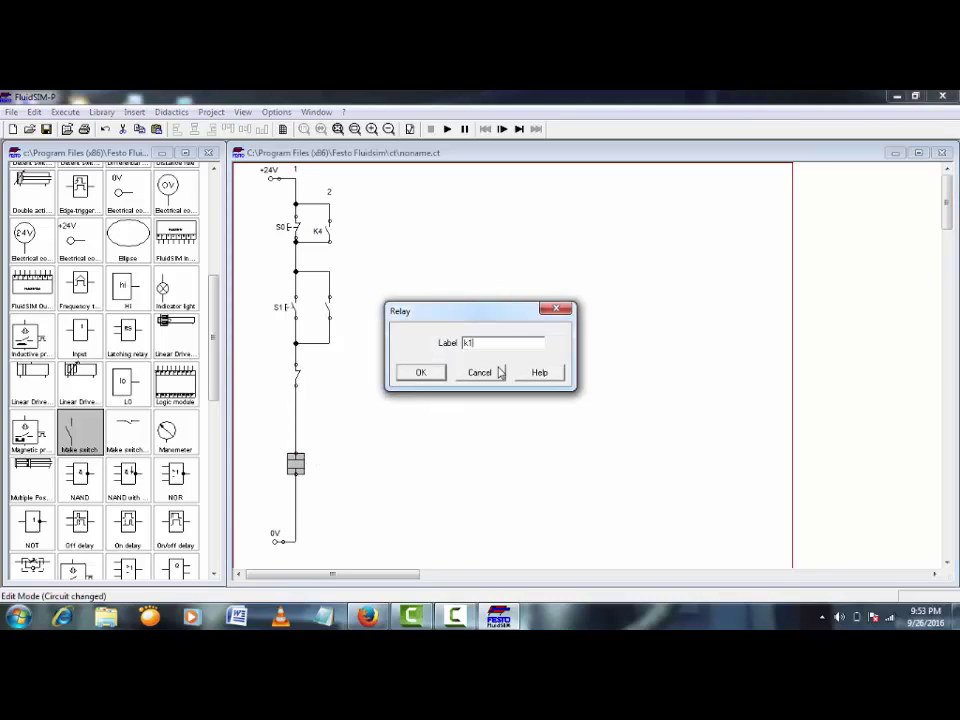
{"action": "key", "text": "Return"}
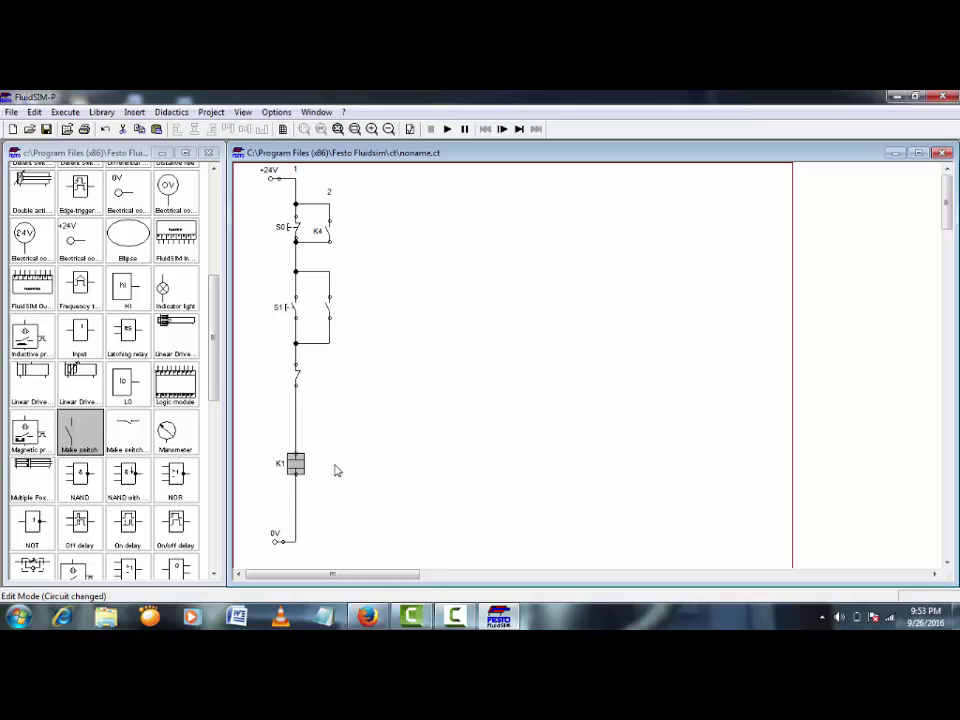
{"action": "double_click", "coordinate": [329, 312]}
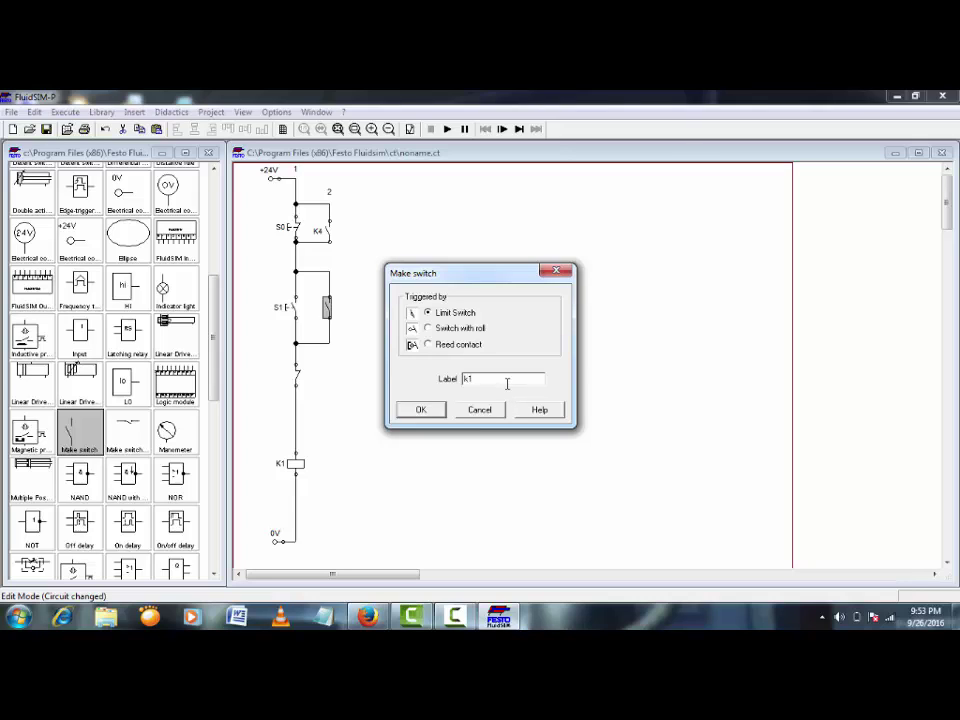
{"action": "key", "text": "Return"}
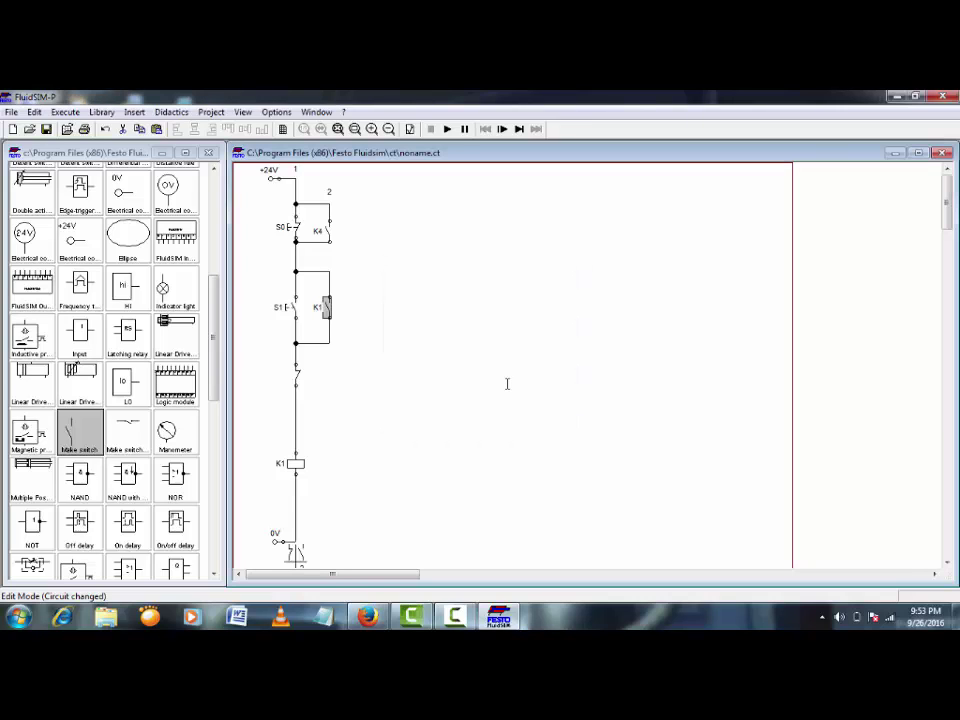
{"action": "left_click", "coordinate": [403, 364]}
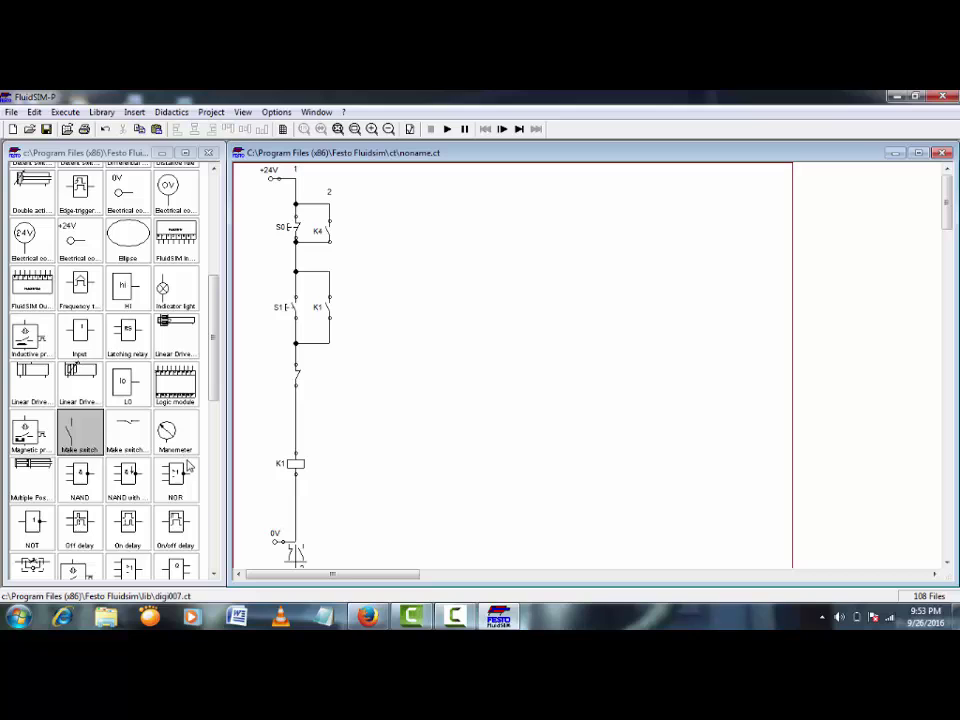
- Add a make switch labelled K2 to the right of the K1 make switch, wired in parallel with it
{"action": "left_click_drag", "start_coordinate": [82, 447], "coordinate": [366, 304]}
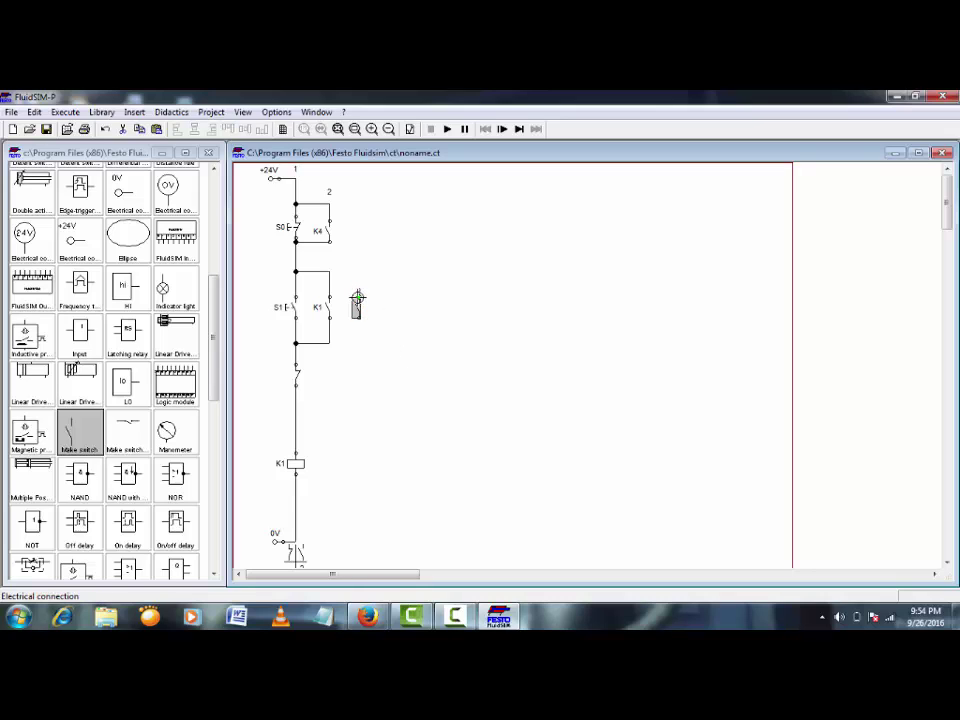
{"action": "left_click_drag", "start_coordinate": [357, 298], "coordinate": [329, 272]}
{"action": "left_click_drag", "start_coordinate": [358, 319], "coordinate": [329, 343]}
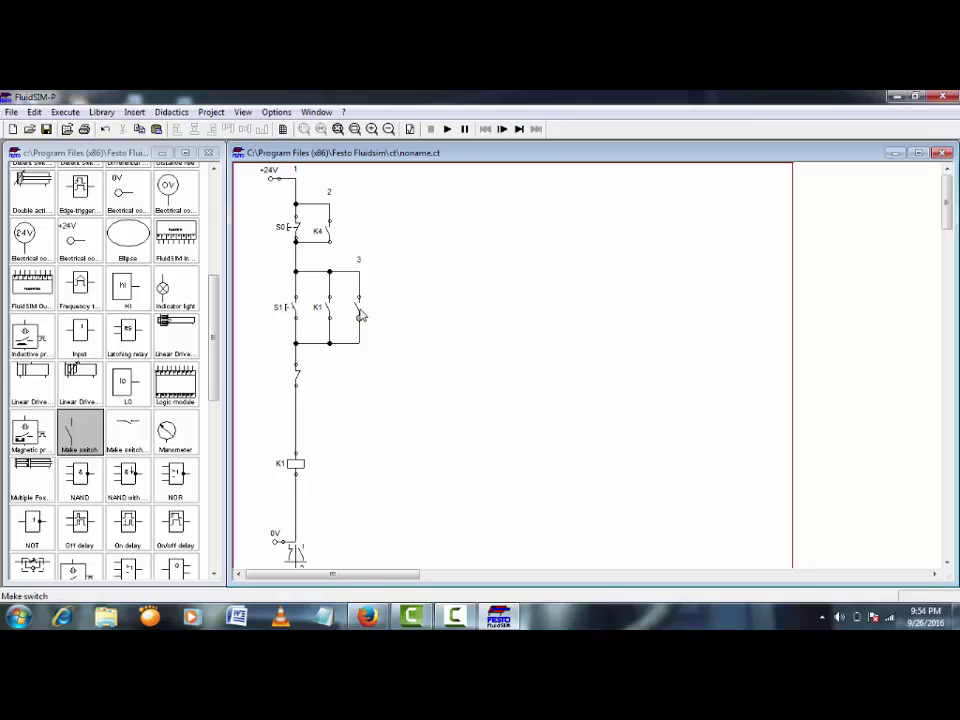
{"action": "double_click", "coordinate": [357, 310]}
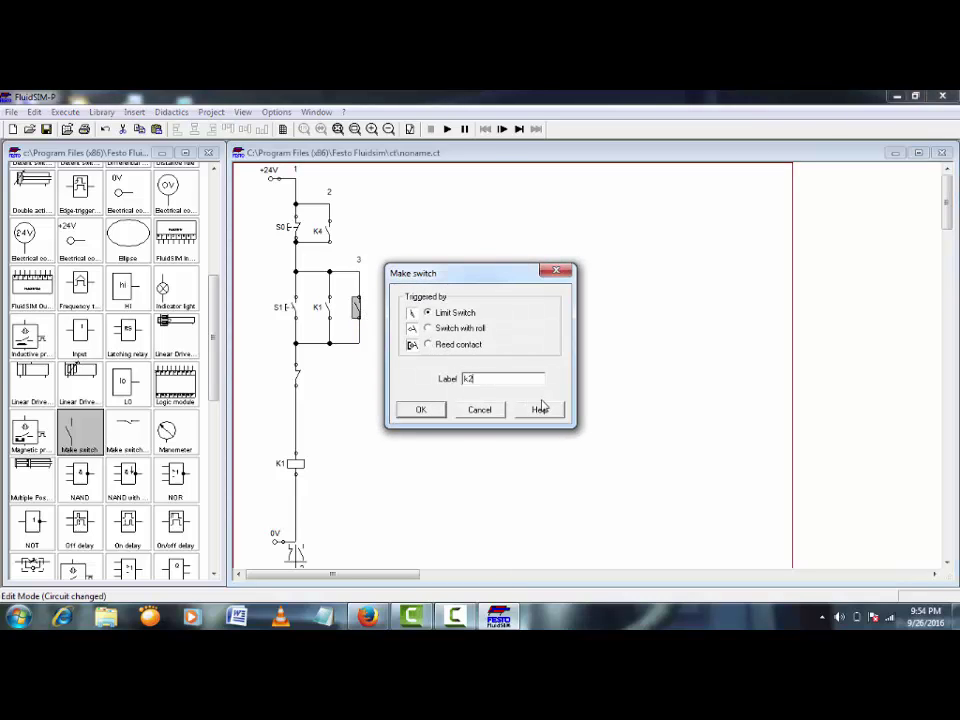
{"action": "left_click", "coordinate": [424, 410]}
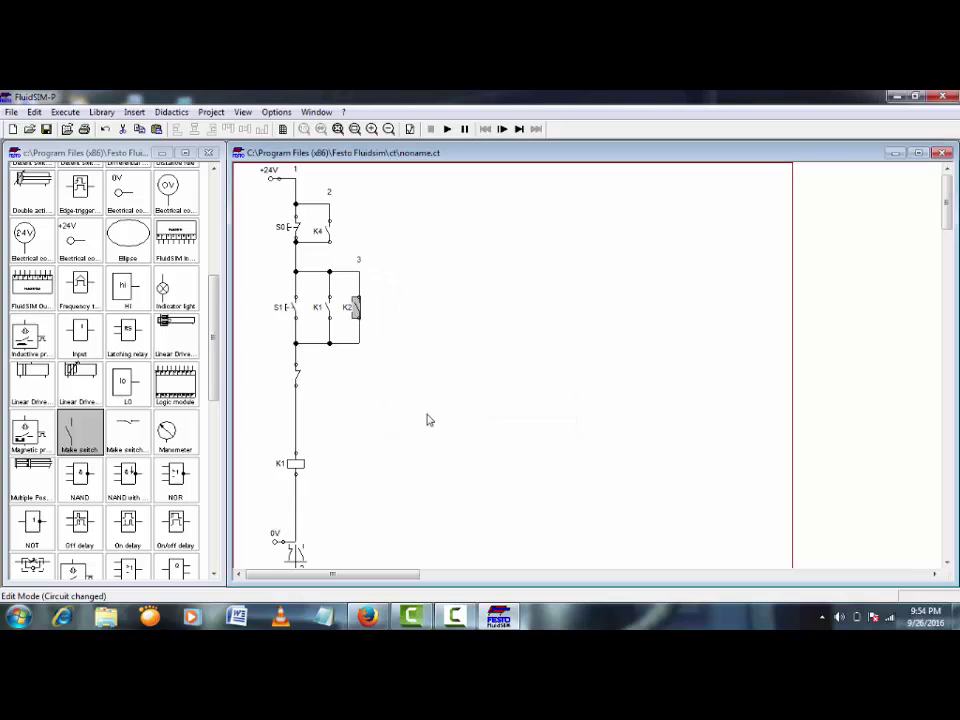
- Label the break switch above the K1 relay coil K2
{"action": "left_click", "coordinate": [300, 380]}
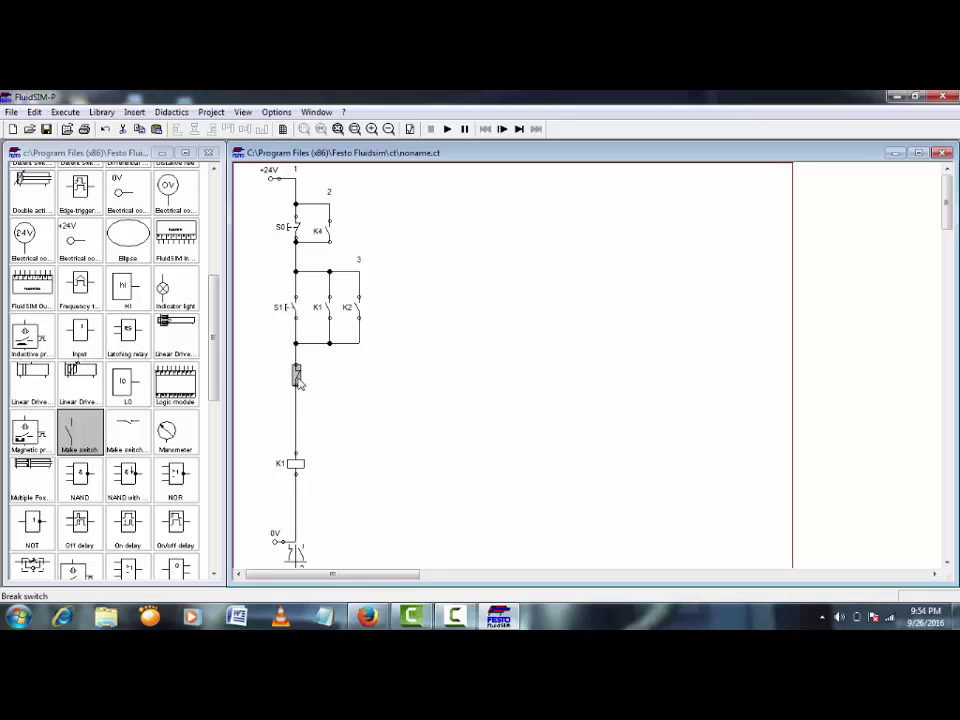
{"action": "double_click", "coordinate": [300, 378]}
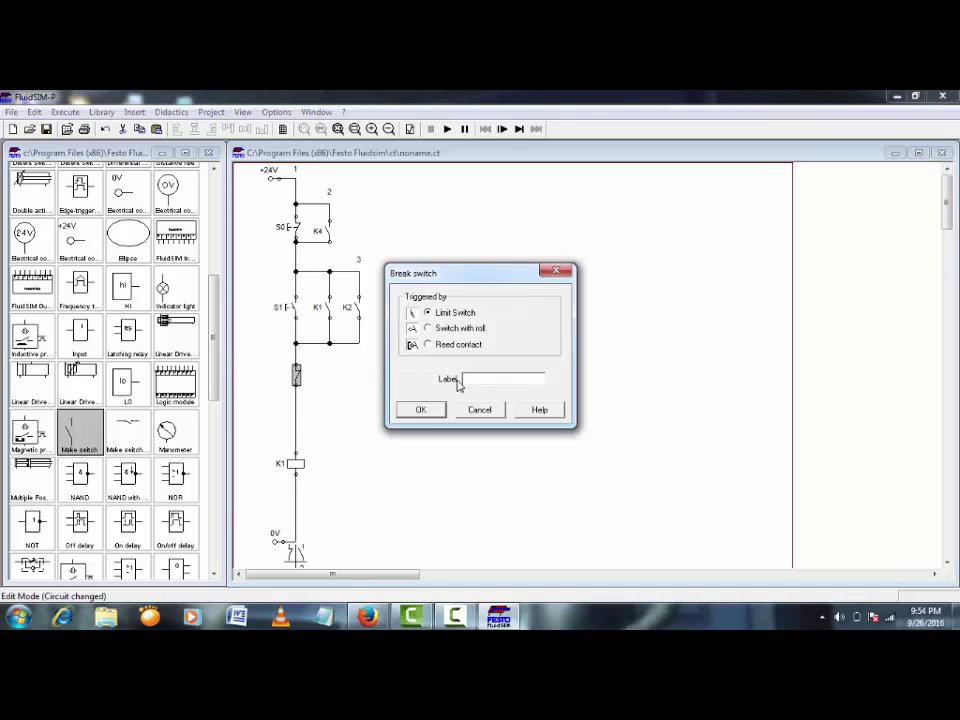
{"action": "left_click_drag", "start_coordinate": [440, 272], "coordinate": [540, 266]}
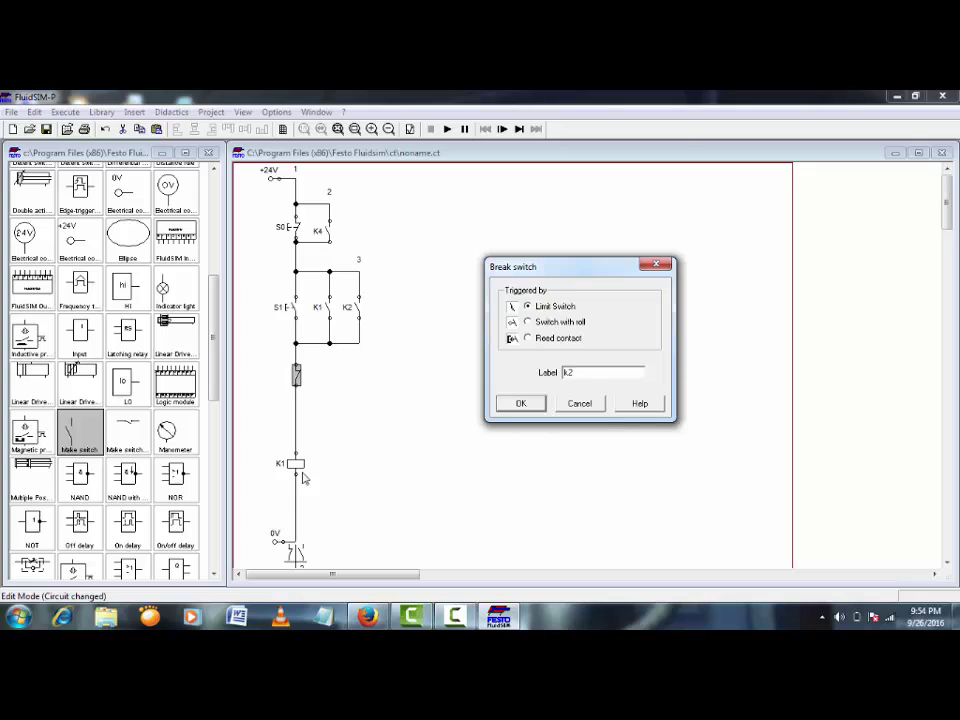
{"action": "left_click", "coordinate": [521, 404]}
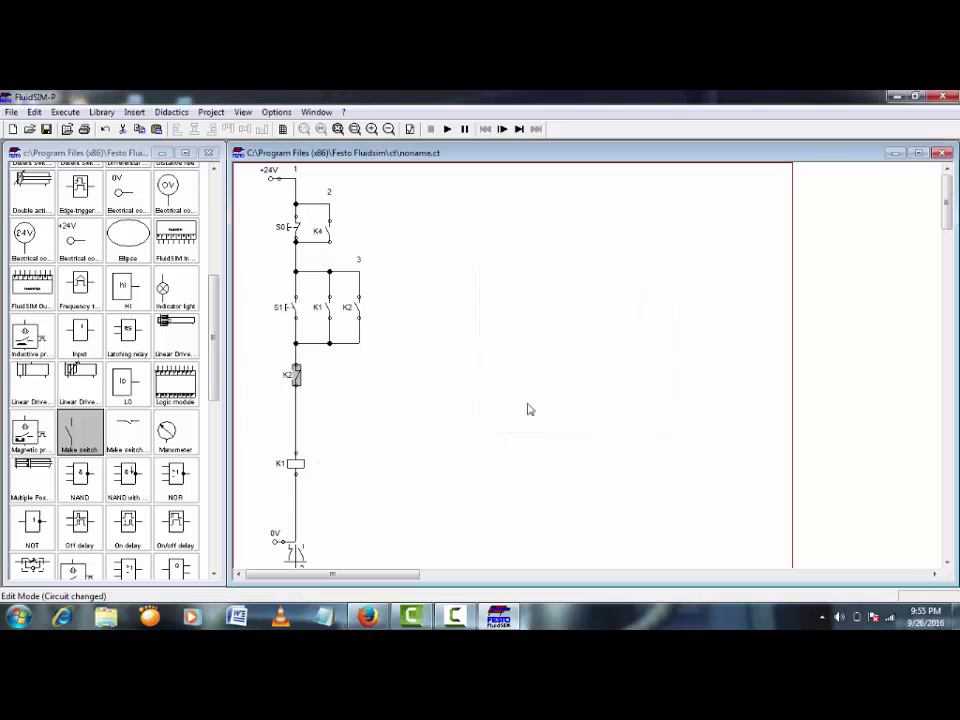
{"action": "left_click", "coordinate": [450, 436]}
- Place a make pushbutton to the right of the K2 make switch, level with S1
{"action": "left_click_drag", "start_coordinate": [214, 332], "coordinate": [222, 410]}
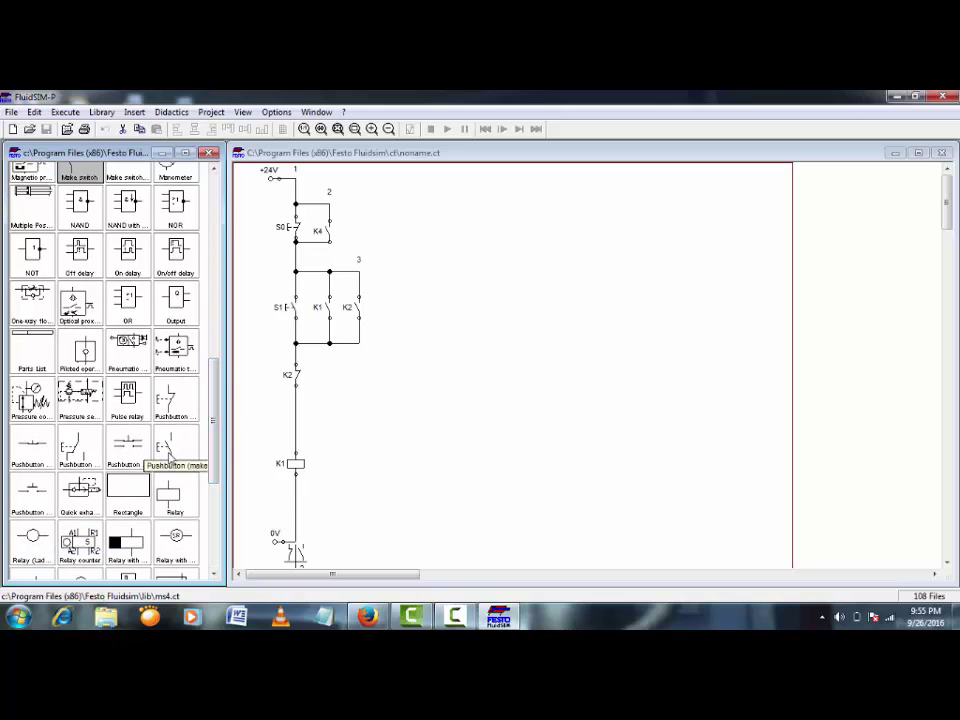
{"action": "left_click_drag", "start_coordinate": [176, 448], "coordinate": [411, 312]}
{"action": "key", "text": "Down"}
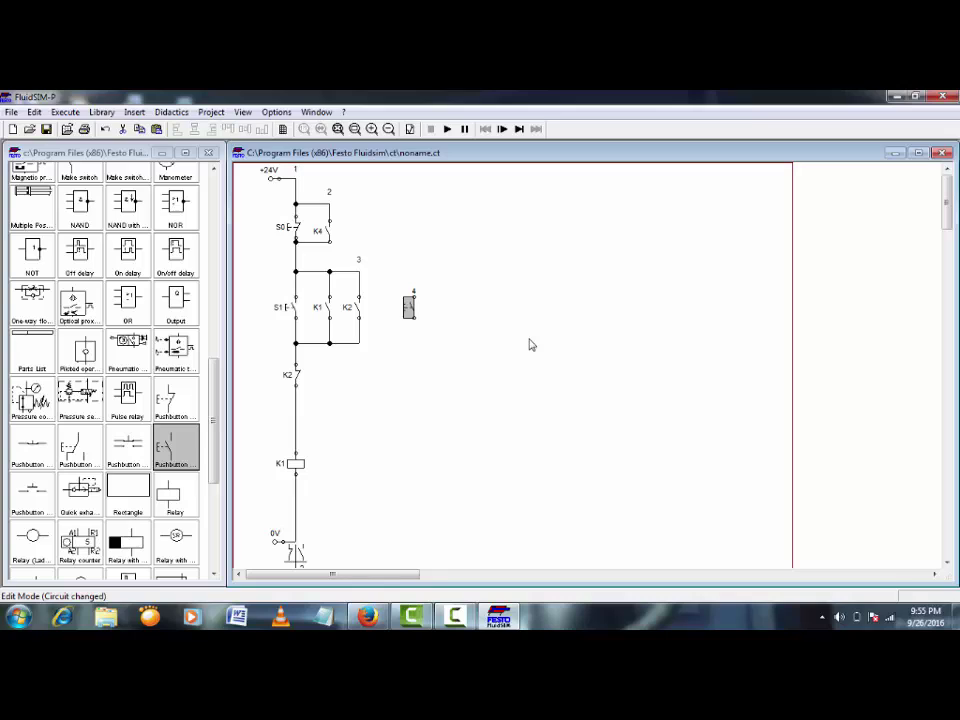
{"action": "key", "text": "Left"}
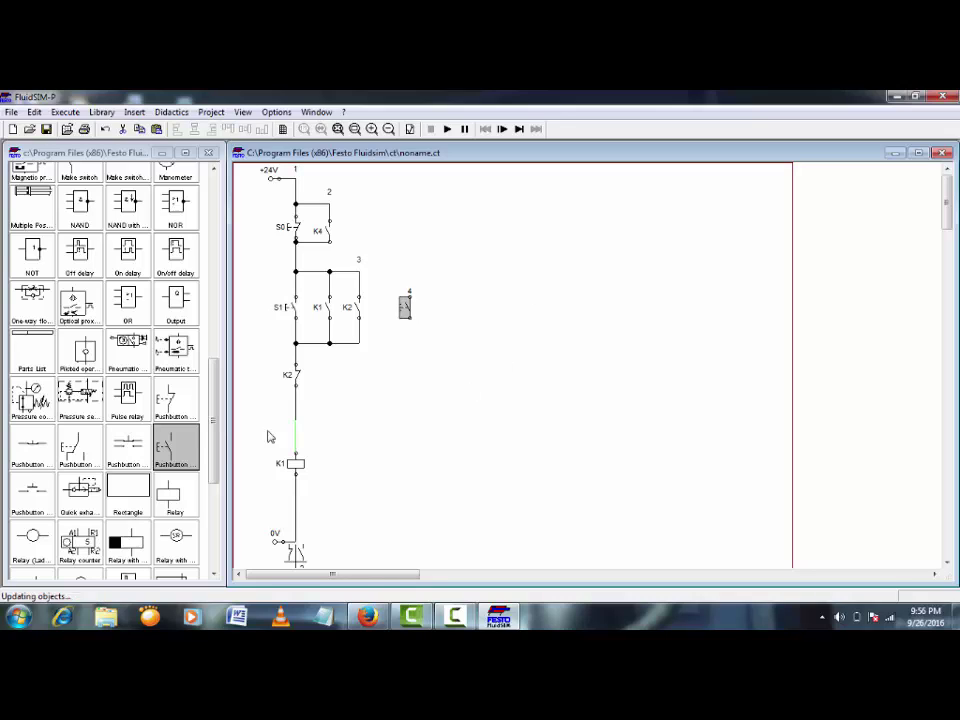
- Place a make switch just to the right of the new make pushbutton at the same height
{"action": "left_click_drag", "start_coordinate": [215, 424], "coordinate": [214, 361]}
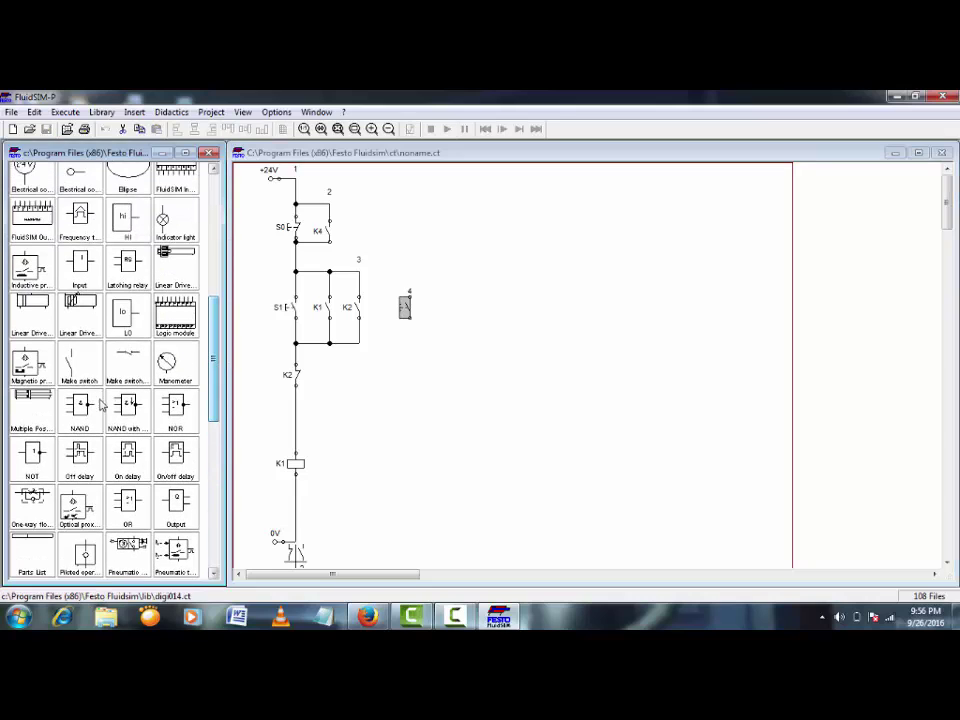
{"action": "left_click_drag", "start_coordinate": [86, 370], "coordinate": [446, 306]}
{"action": "key", "text": "Left"}
{"action": "key", "text": "Left"}
{"action": "key", "text": "Left"}
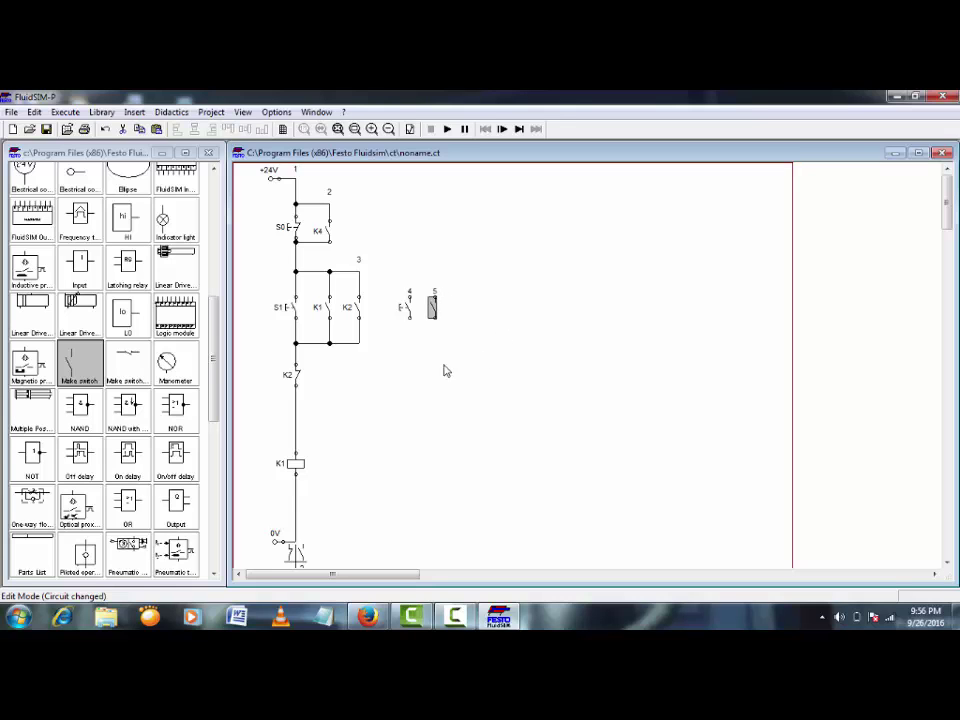
- Place a break switch directly below the second make pushbutton and a relay coil beneath it, level with the K1 coil
{"action": "scroll", "coordinate": [195, 396], "scroll_direction": "down", "scroll_amount": 3}
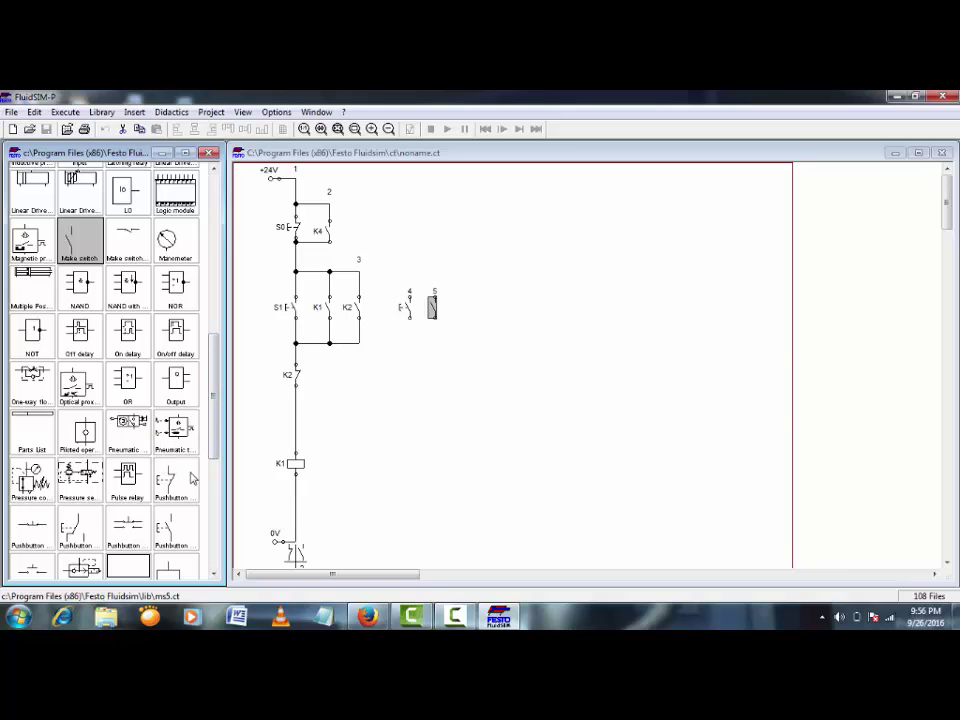
{"action": "scroll", "coordinate": [229, 427], "scroll_direction": "up", "scroll_amount": 1}
{"action": "scroll", "coordinate": [229, 427], "scroll_direction": "up", "scroll_amount": 9}
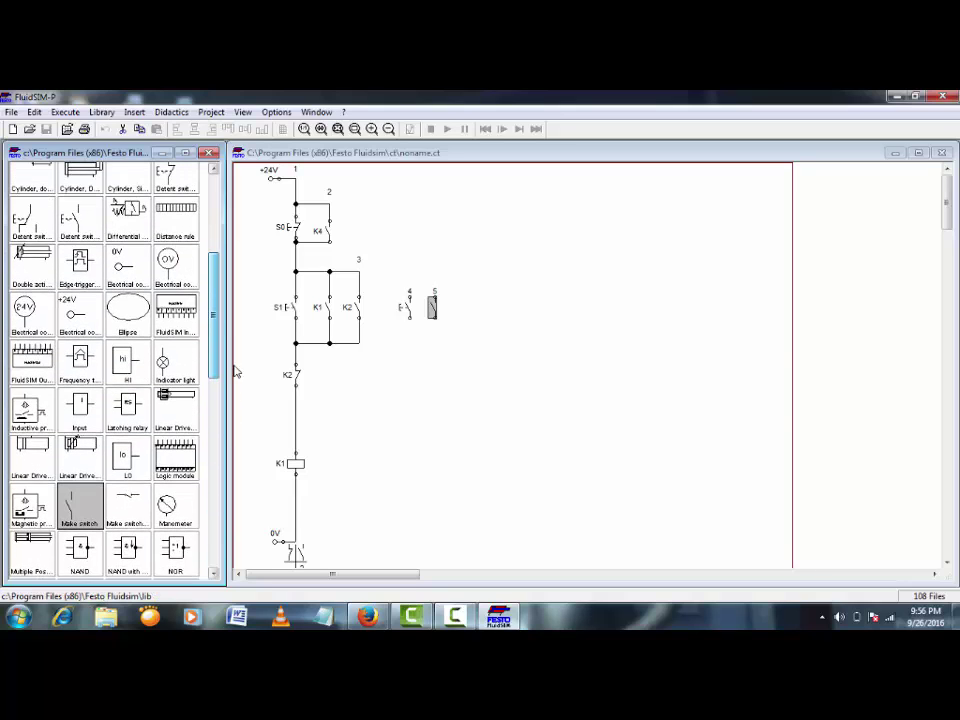
{"action": "left_click_drag", "start_coordinate": [79, 219], "coordinate": [402, 374]}
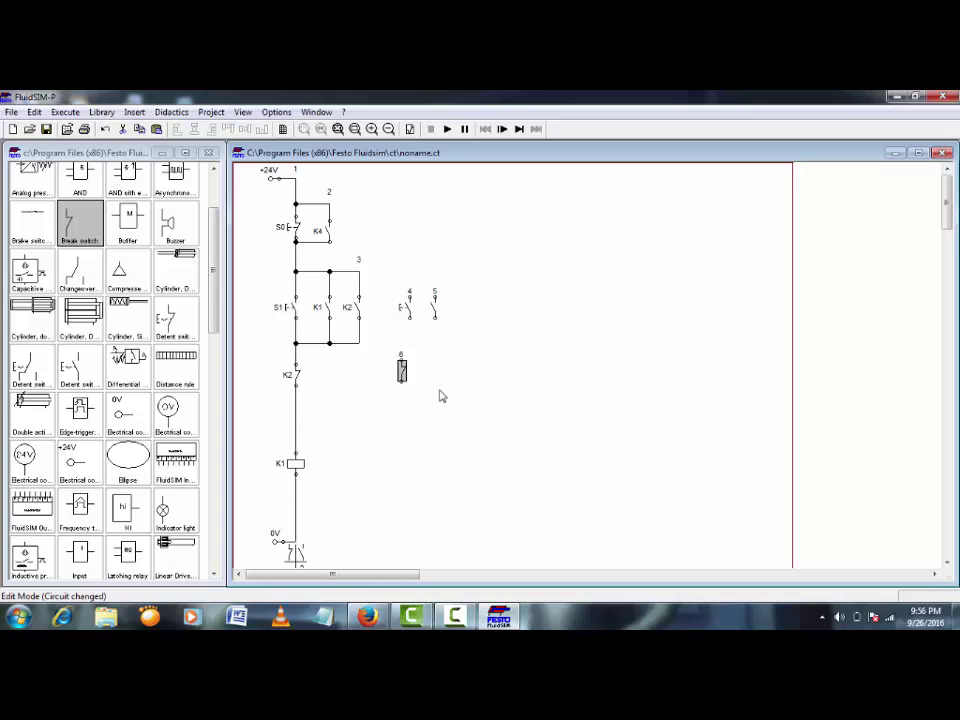
{"action": "key", "text": "Right"}
{"action": "key", "text": "Right"}
{"action": "key", "text": "Down"}
{"action": "left_click_drag", "start_coordinate": [214, 328], "coordinate": [216, 487]}
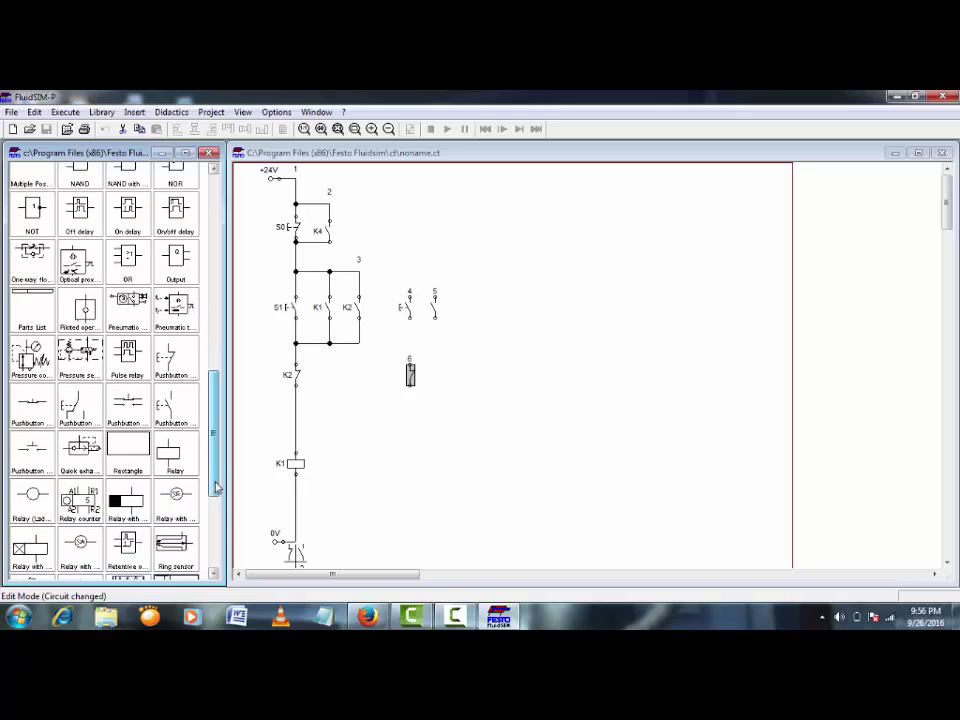
{"action": "left_click_drag", "start_coordinate": [175, 452], "coordinate": [405, 459]}
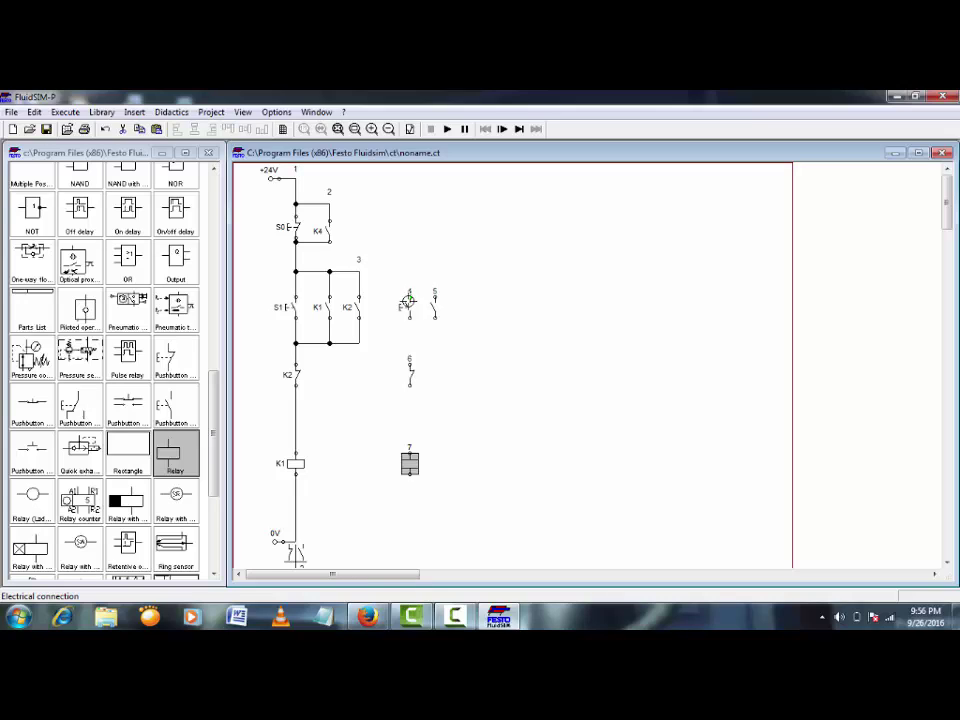
- Wire the second pushbutton, break switch and relay coil in series from the K2 make switch's upper node to 0V, with the make switch parallel to the pushbutton
{"action": "left_click", "coordinate": [407, 302]}
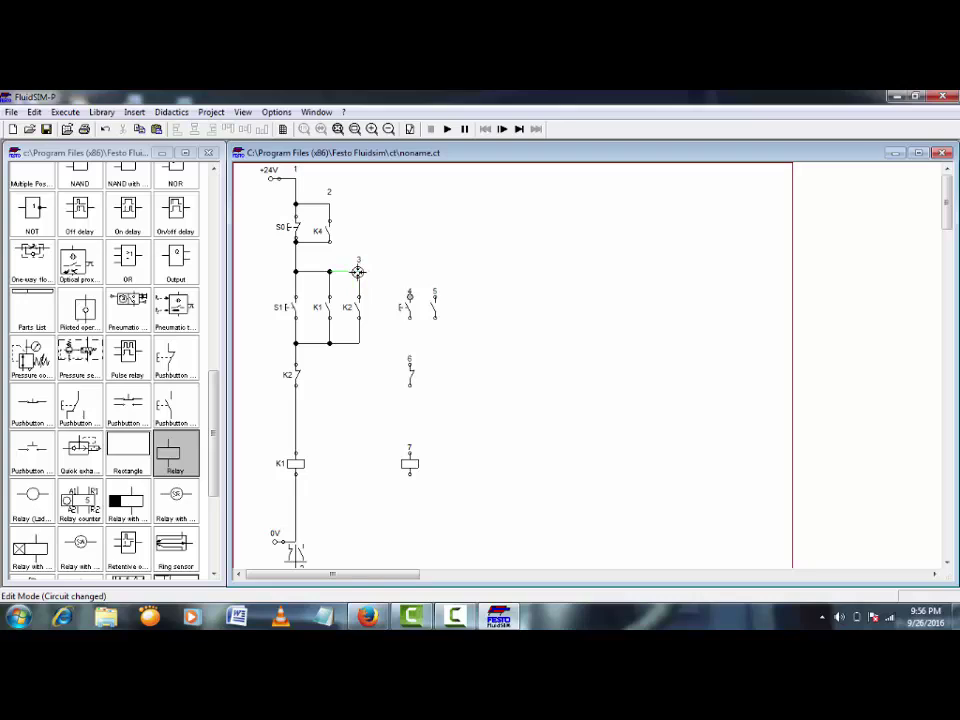
{"action": "left_click_drag", "start_coordinate": [357, 270], "coordinate": [409, 296]}
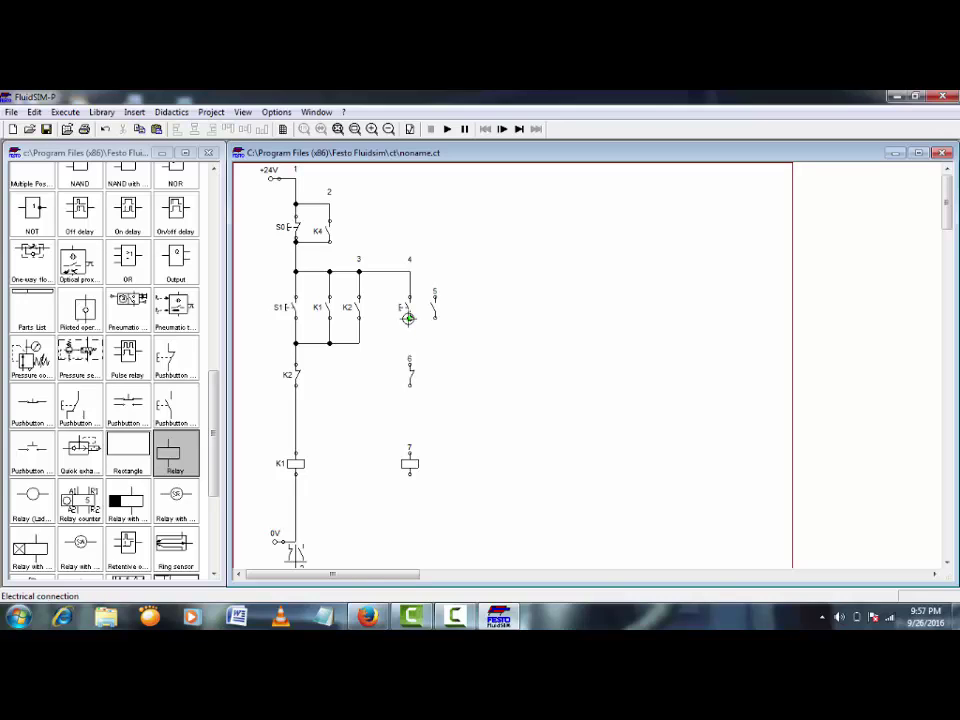
{"action": "left_click_drag", "start_coordinate": [408, 318], "coordinate": [409, 367]}
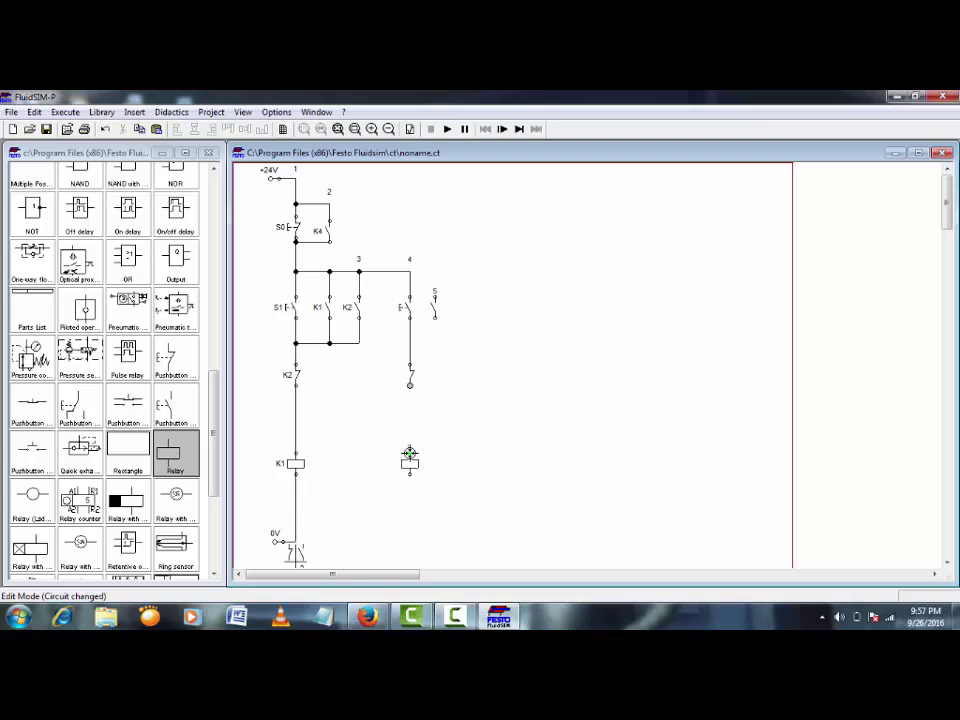
{"action": "left_click_drag", "start_coordinate": [408, 453], "coordinate": [410, 386]}
{"action": "left_click_drag", "start_coordinate": [298, 543], "coordinate": [295, 542]}
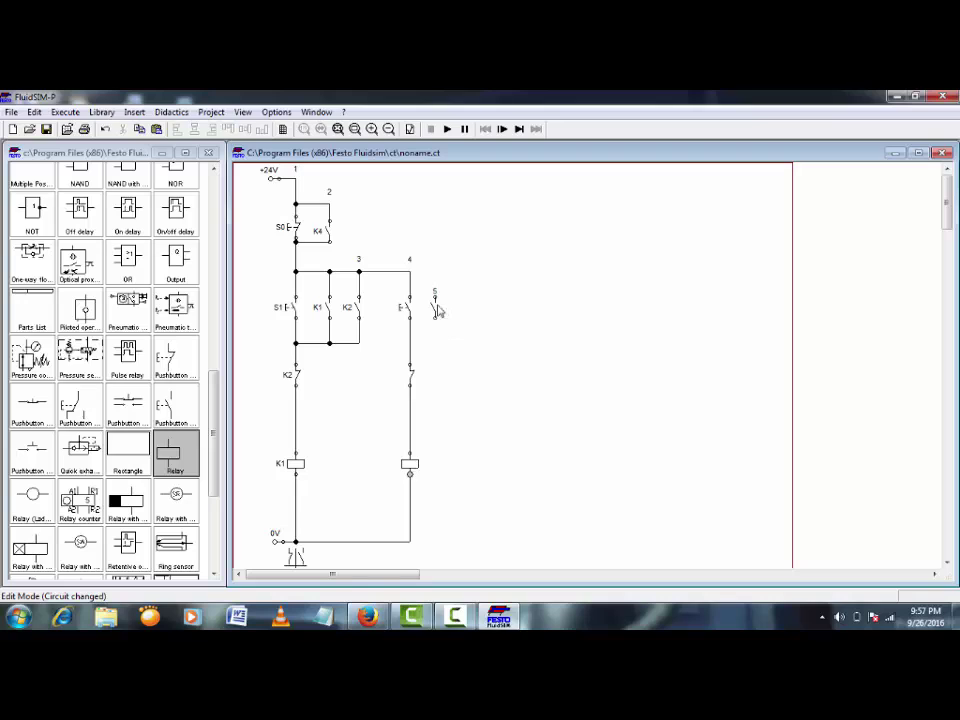
{"action": "mouse_move", "coordinate": [435, 297]}
{"action": "left_mouse_down"}
{"action": "mouse_move", "coordinate": [422, 272]}
{"action": "mouse_move", "coordinate": [409, 271]}
{"action": "left_mouse_up"}
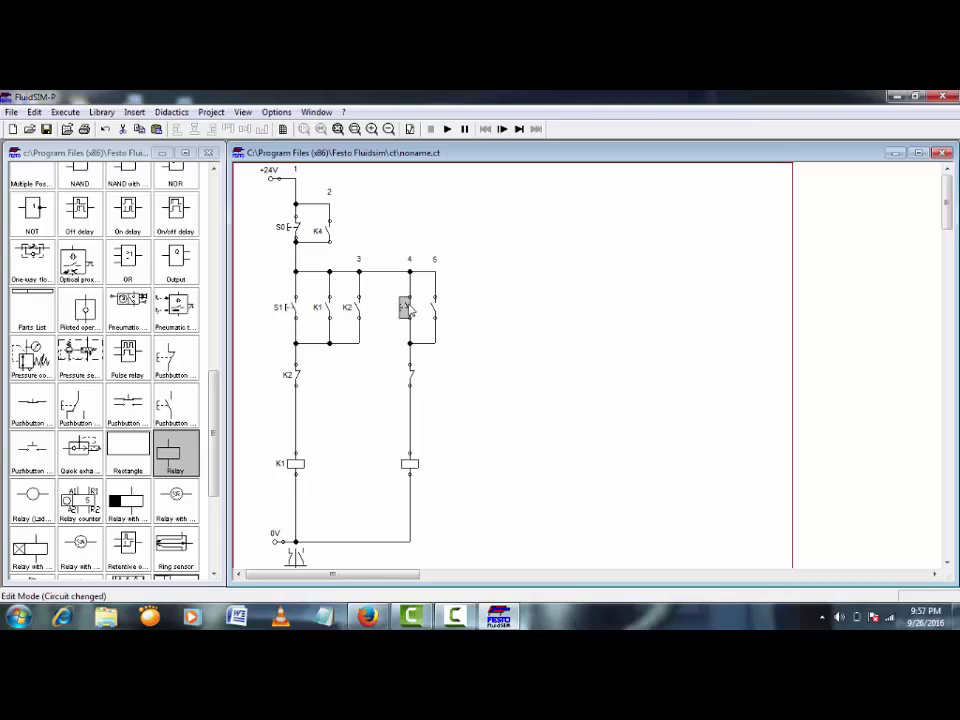
{"action": "double_click", "coordinate": [408, 309]}
{"action": "left_click_drag", "start_coordinate": [409, 310], "coordinate": [527, 302]}
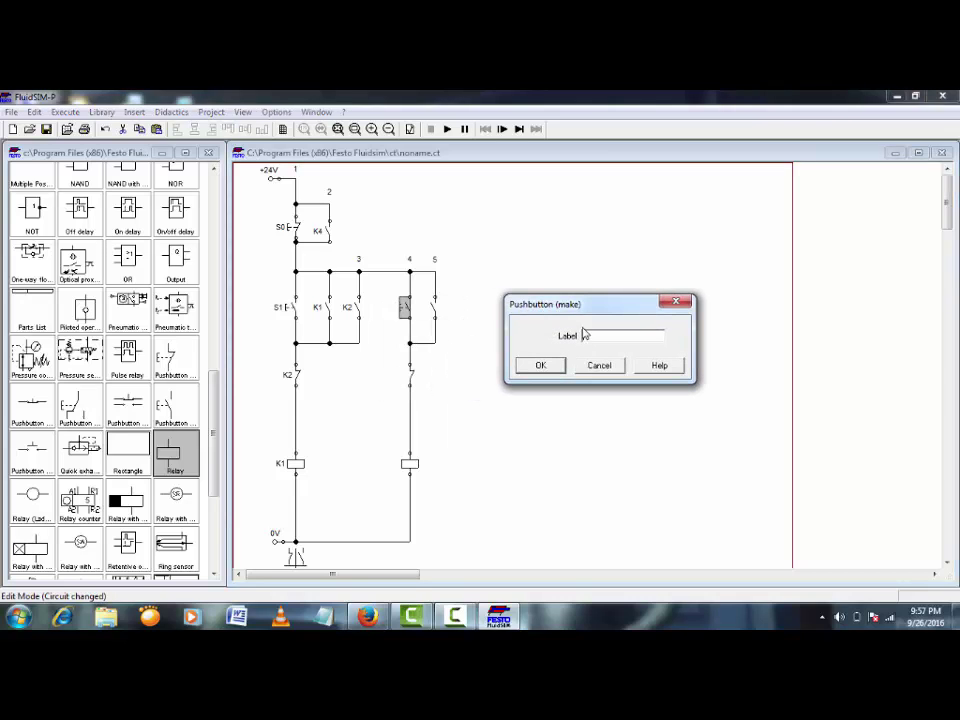
{"action": "left_click", "coordinate": [617, 368]}
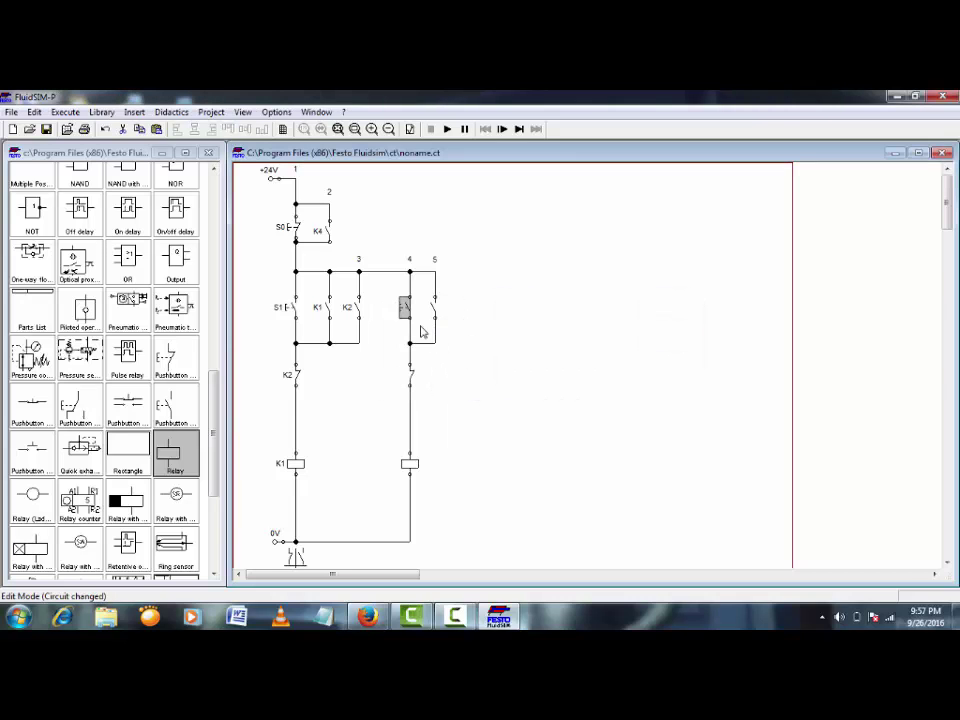
- Label the second make pushbutton, in the branch right of the K1 and K2 switches, as S2
{"action": "double_click", "coordinate": [405, 311]}
{"action": "left_click_drag", "start_coordinate": [476, 312], "coordinate": [533, 312]}
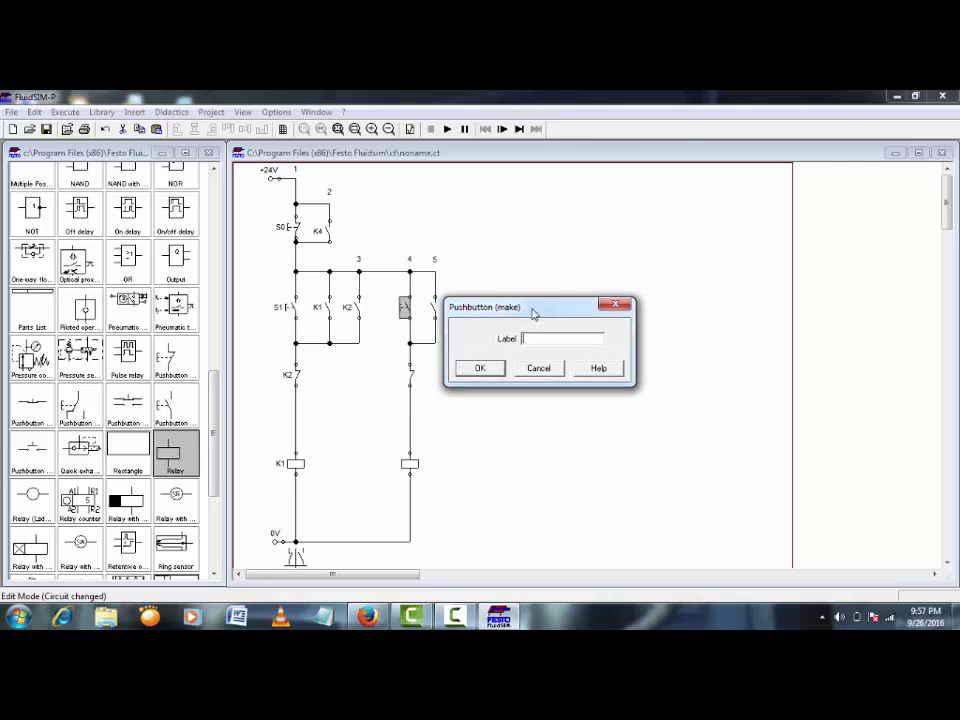
{"action": "type", "text": "s2"}
{"action": "left_click", "coordinate": [482, 369]}
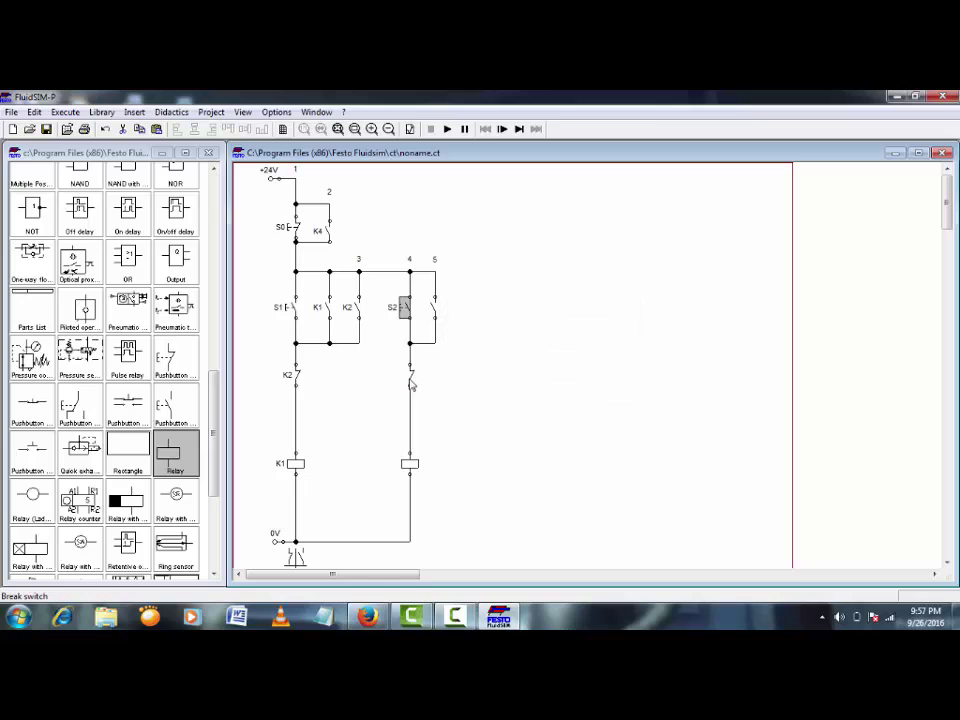
- Label the break switch below S2 as K1
{"action": "double_click", "coordinate": [410, 377]}
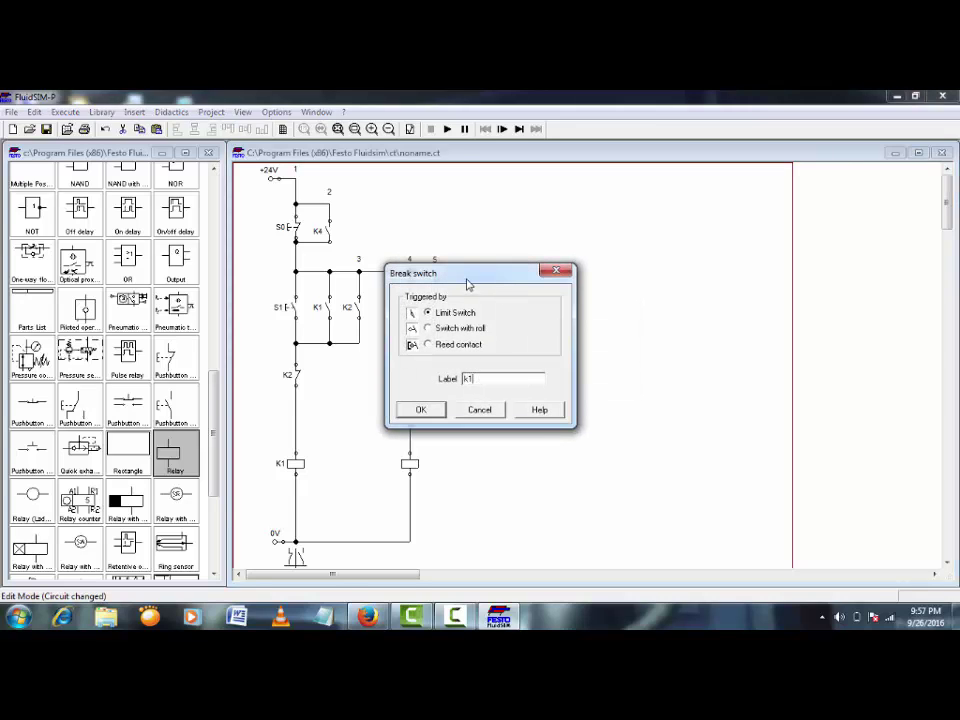
{"action": "left_click_drag", "start_coordinate": [467, 281], "coordinate": [547, 278]}
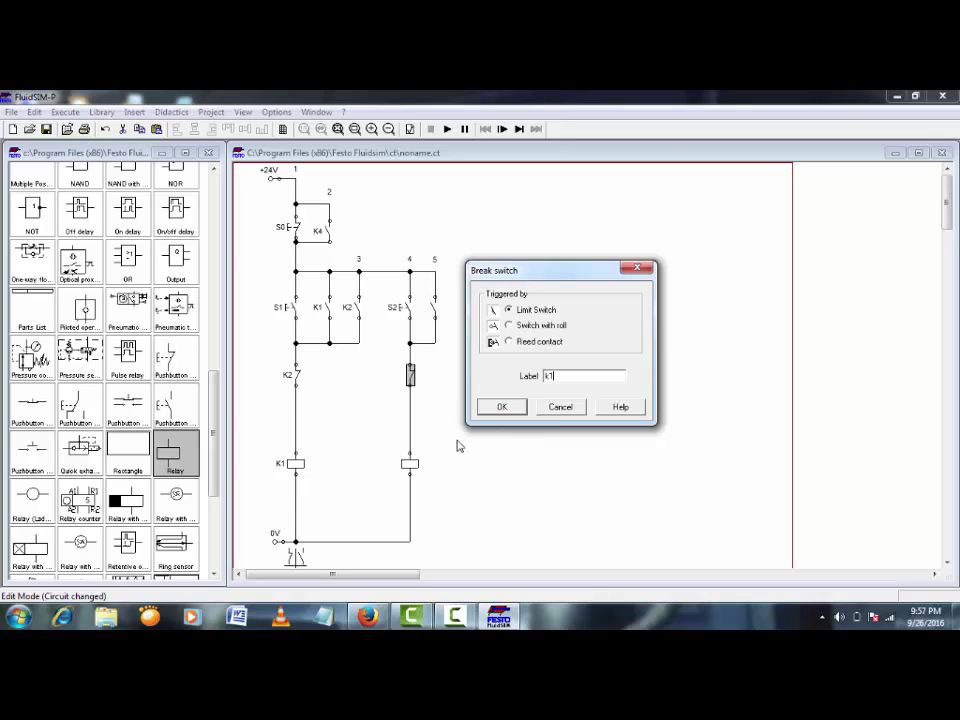
{"action": "left_click", "coordinate": [501, 407]}
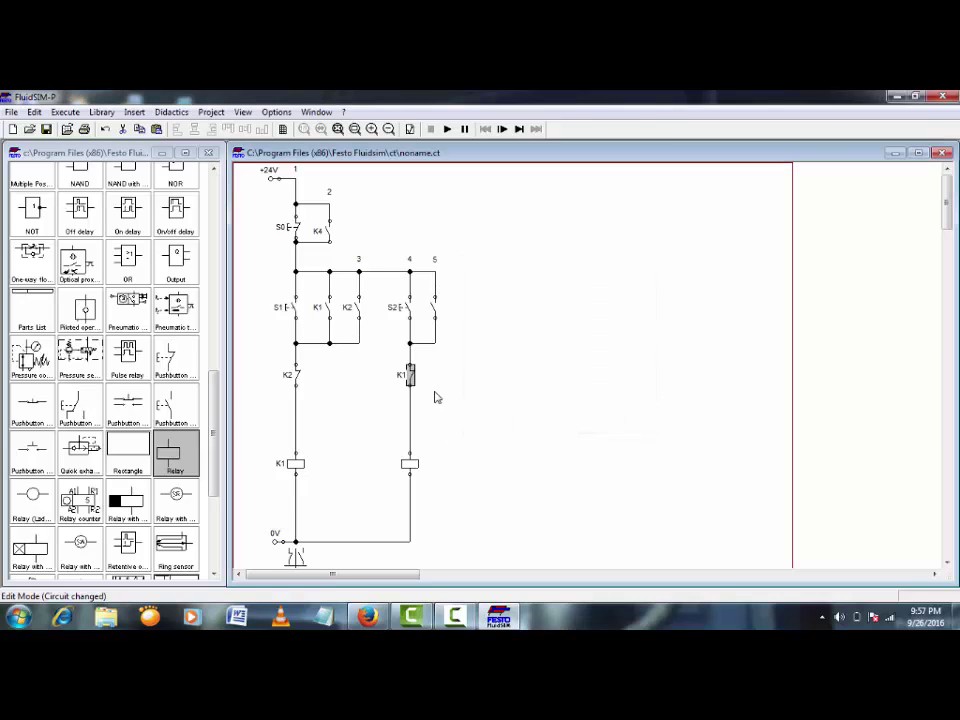
- Label both the make switch parallel to S2 and the relay coil in the S2 branch as K2
{"action": "double_click", "coordinate": [431, 311]}
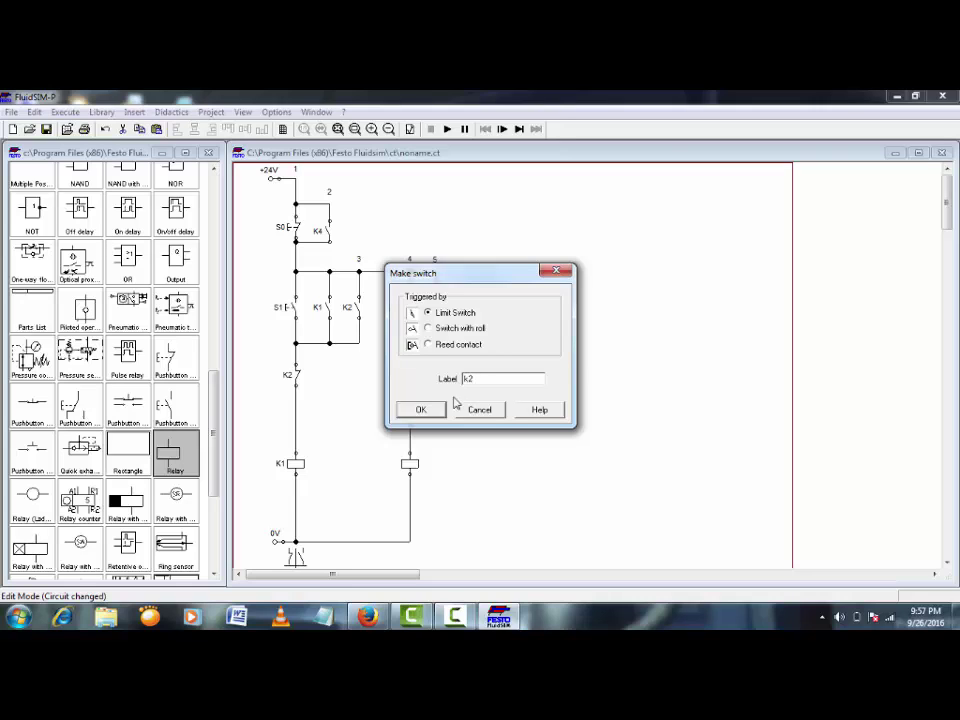
{"action": "left_click", "coordinate": [423, 410]}
{"action": "double_click", "coordinate": [411, 470]}
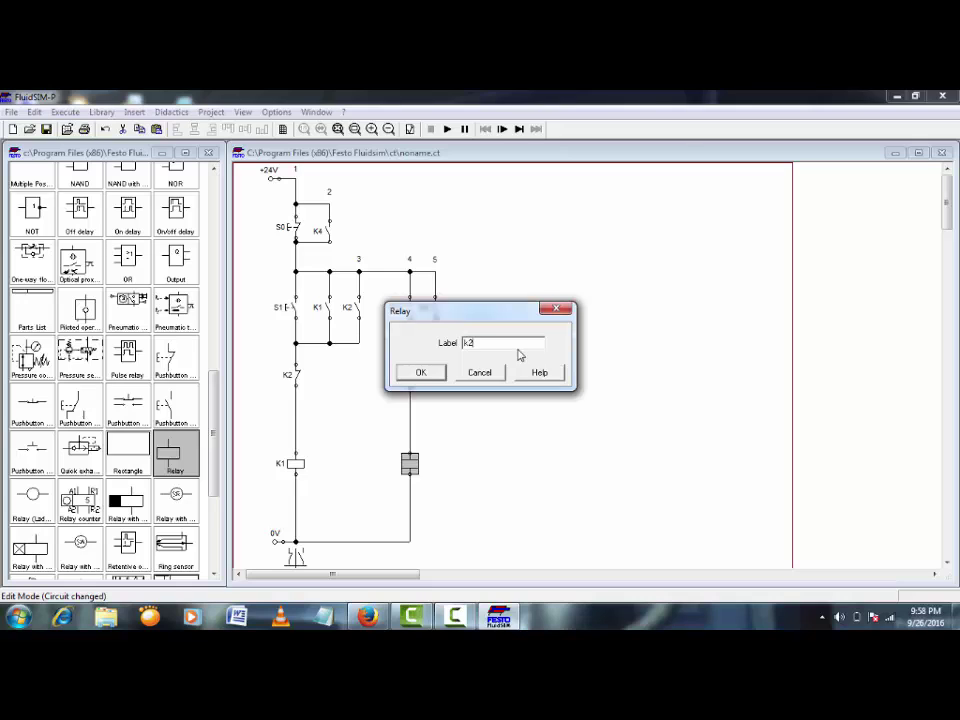
{"action": "type", "text": "k2"}
{"action": "key", "text": "Return"}
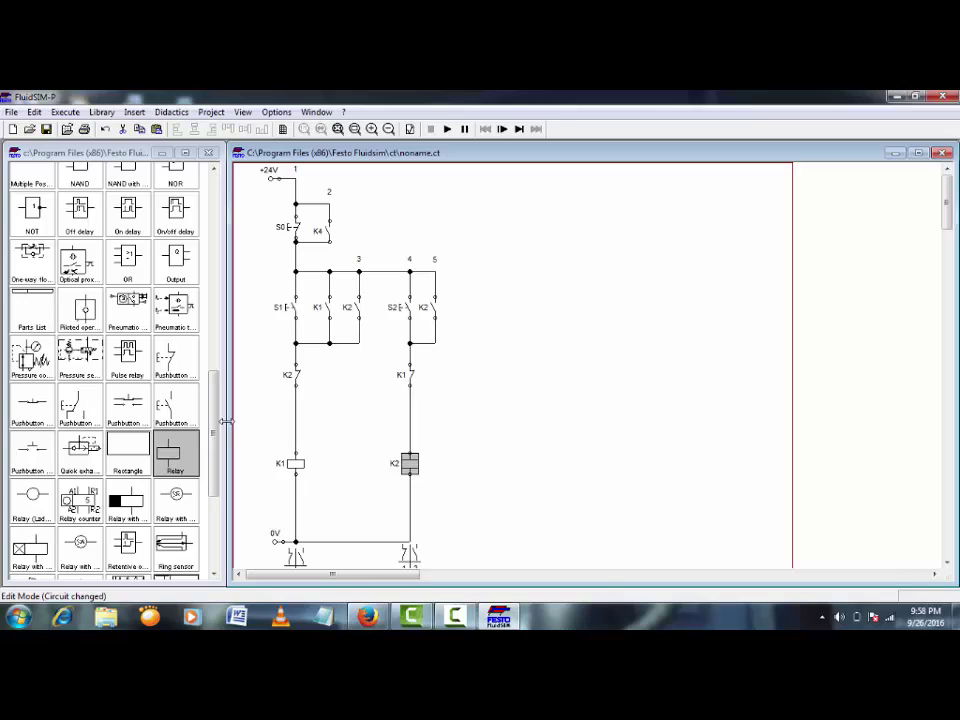
- Place a third make pushbutton to the right of the S2 branch, about level with S0
{"action": "left_click", "coordinate": [170, 407]}
{"action": "left_click_drag", "start_coordinate": [170, 407], "coordinate": [516, 237]}
{"action": "left_click_drag", "start_coordinate": [524, 230], "coordinate": [516, 224]}
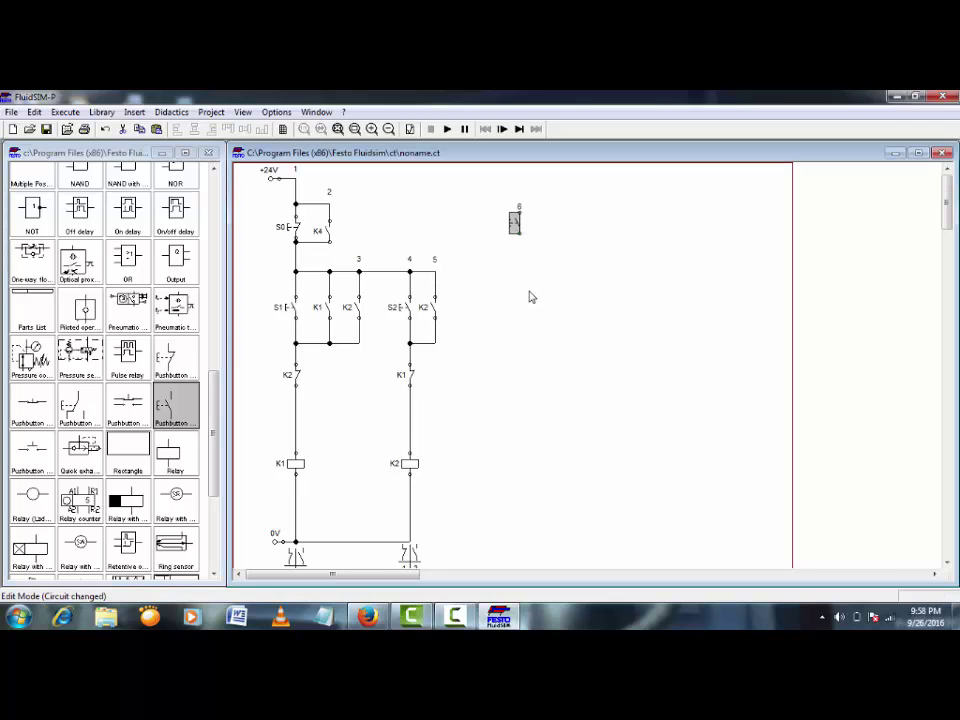
{"action": "key", "text": "Right"}
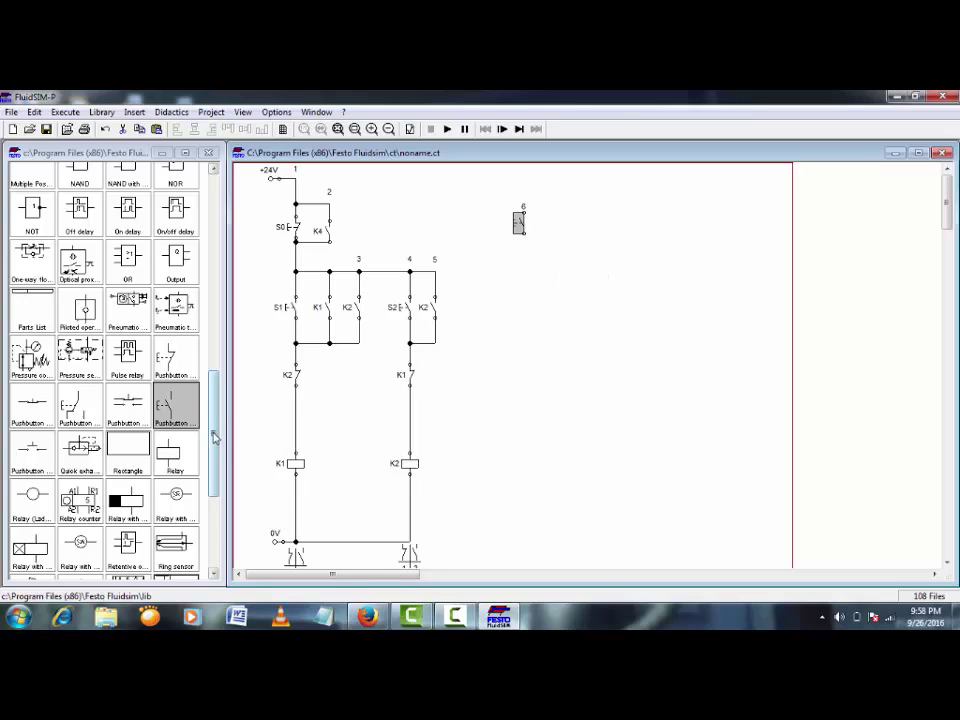
- Place a break switch below the third make pushbutton, about level with the K1 break switch
{"action": "left_click_drag", "start_coordinate": [212, 437], "coordinate": [206, 270]}
{"action": "left_click_drag", "start_coordinate": [80, 238], "coordinate": [521, 376]}
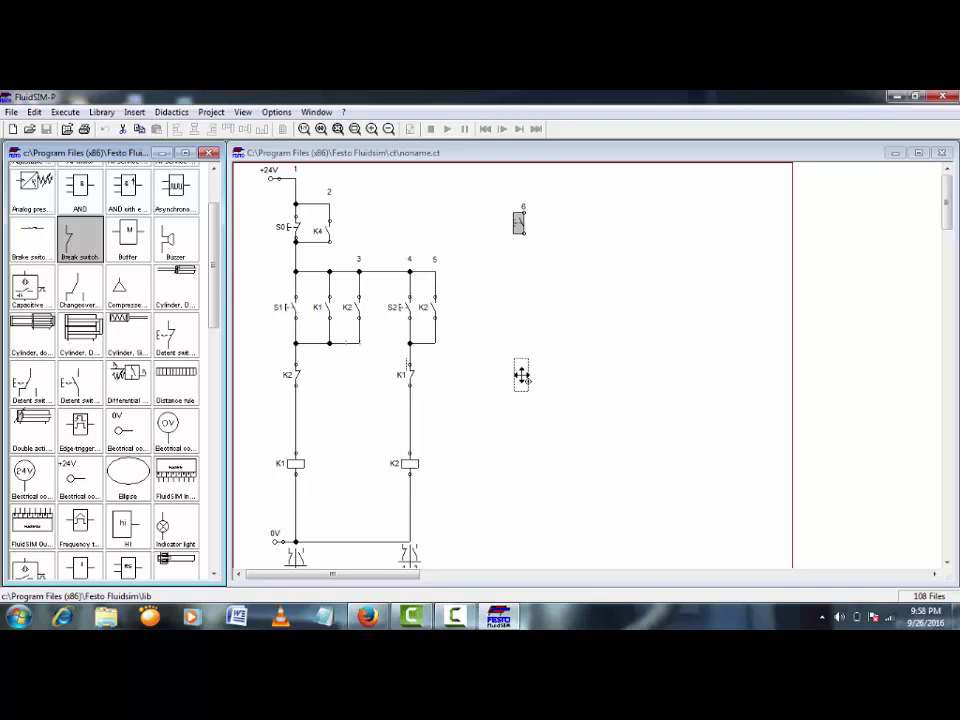
{"action": "left_click_drag", "start_coordinate": [521, 376], "coordinate": [521, 376]}
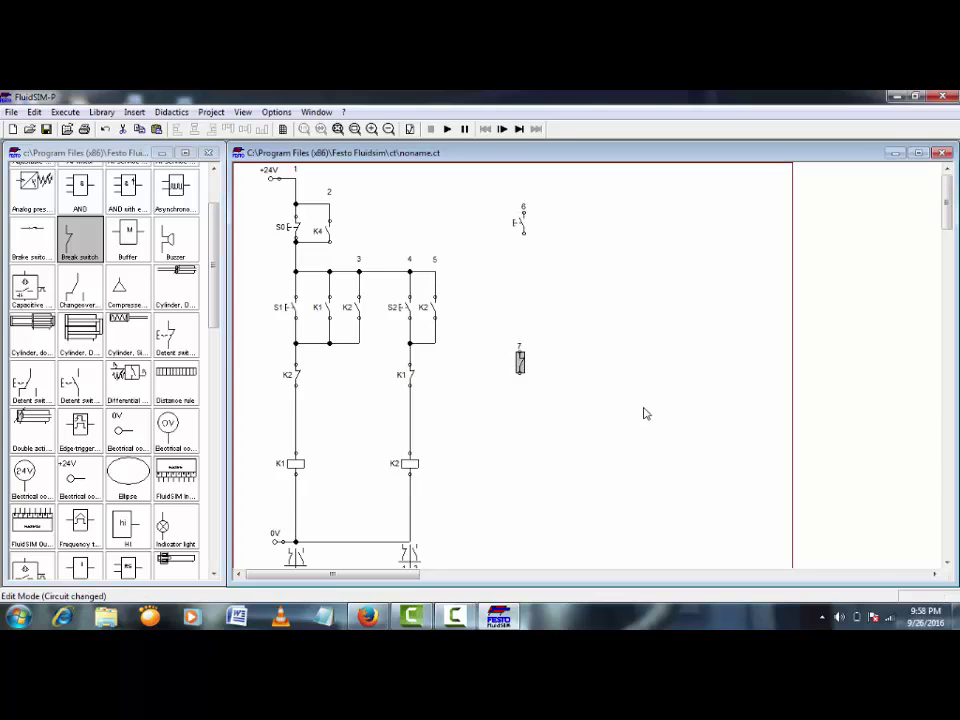
{"action": "key", "text": "Down"}
{"action": "key", "text": "Down"}
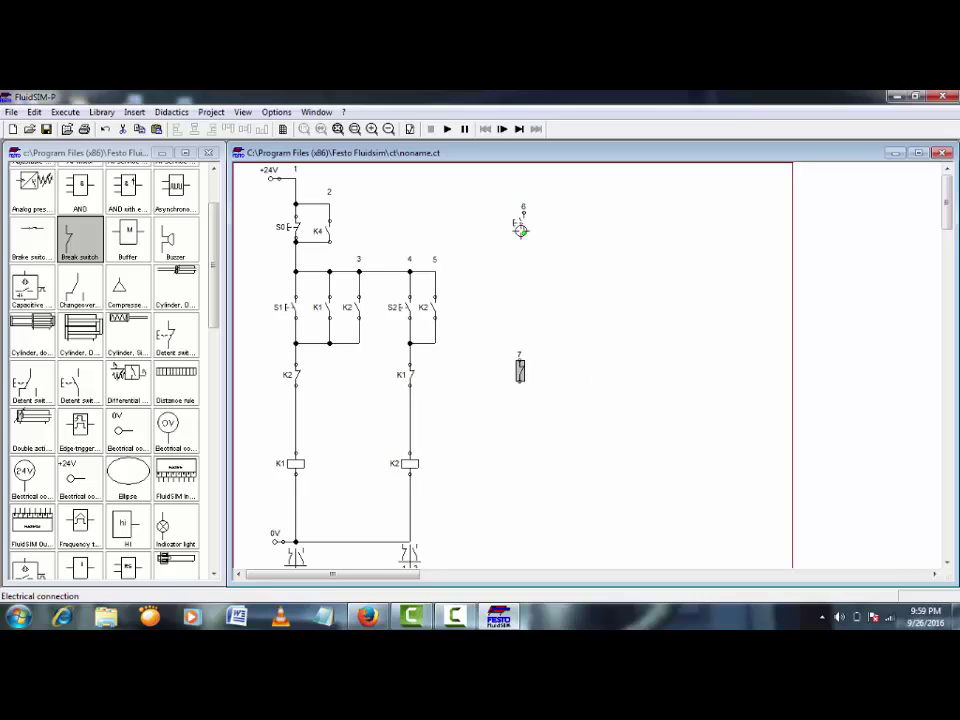
- Place a make switch just to the right of the third make pushbutton at the same height
{"action": "left_click", "coordinate": [216, 290]}
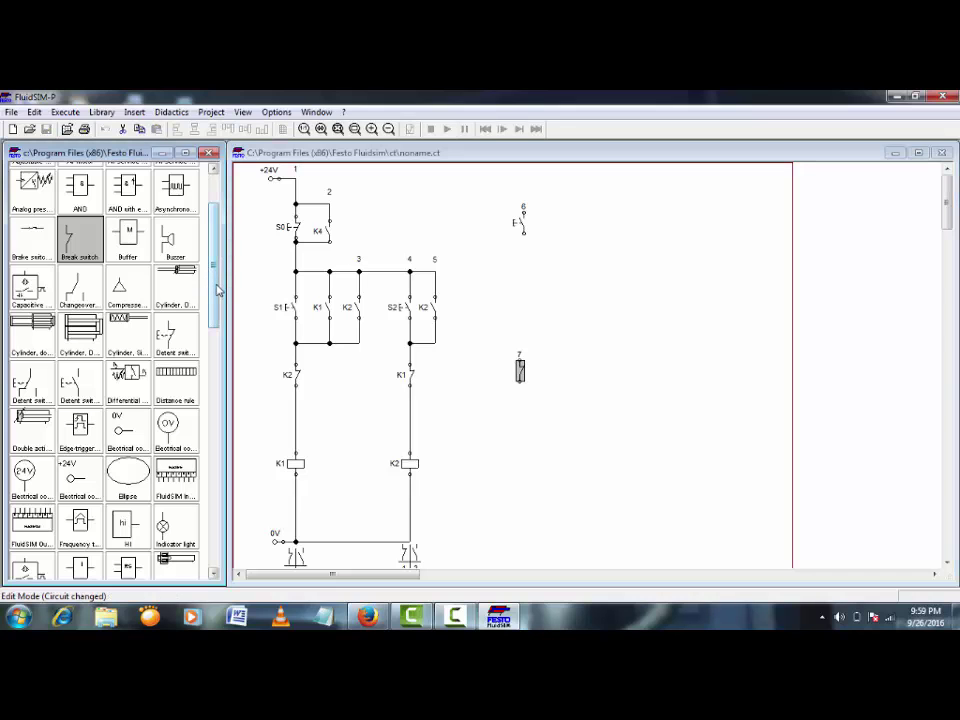
{"action": "scroll", "coordinate": [216, 290], "scroll_direction": "down", "scroll_amount": 2}
{"action": "scroll", "coordinate": [222, 290], "scroll_direction": "up", "scroll_amount": 2}
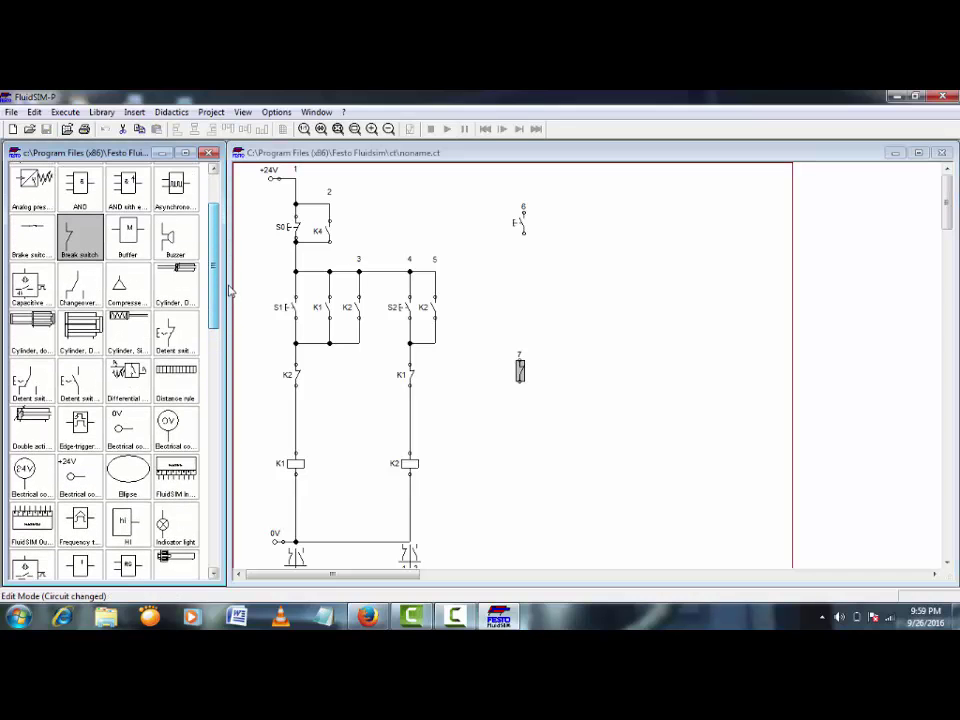
{"action": "scroll", "coordinate": [230, 290], "scroll_direction": "down", "scroll_amount": 5}
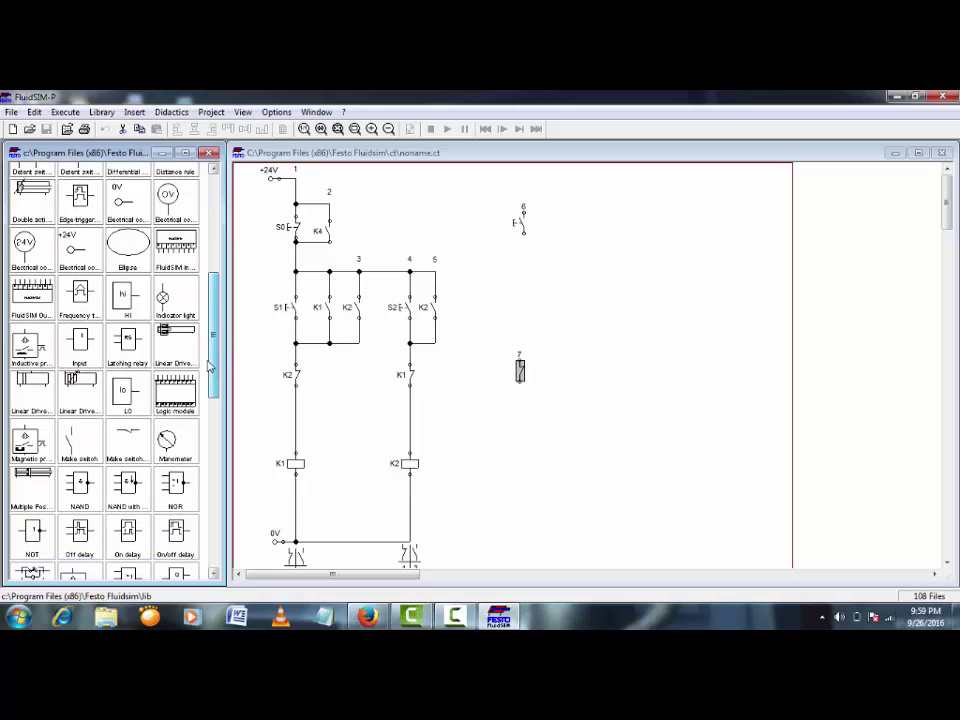
{"action": "left_click_drag", "start_coordinate": [87, 449], "coordinate": [554, 218]}
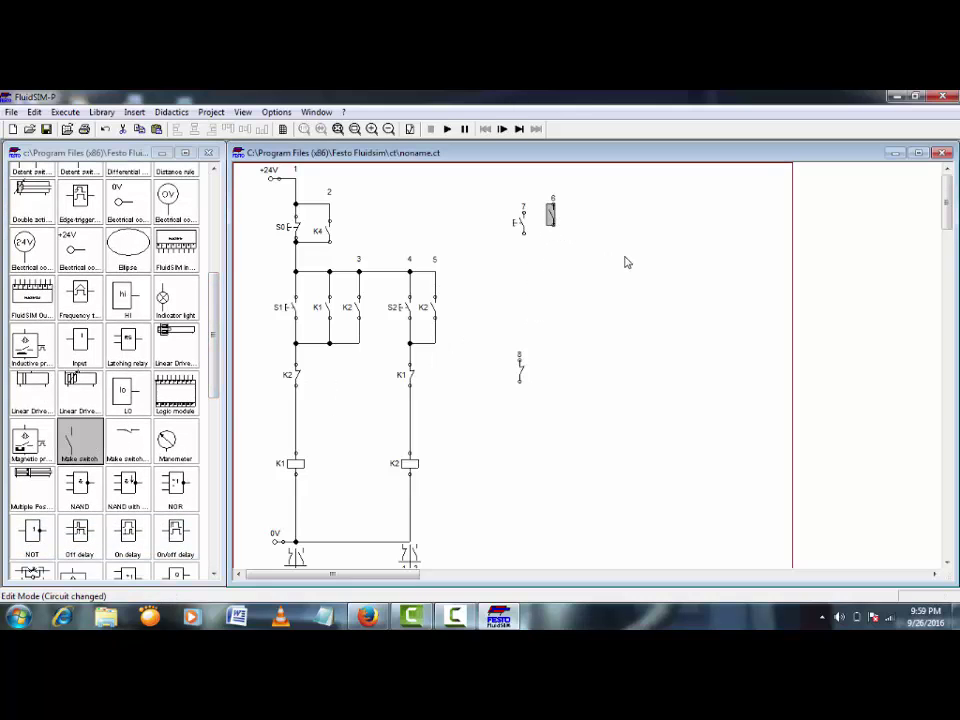
{"action": "key", "text": "Down"}
{"action": "key", "text": "Down"}
{"action": "key", "text": "Down"}
{"action": "key", "text": "Right"}
{"action": "key", "text": "Up"}
{"action": "left_click_drag", "start_coordinate": [357, 343], "coordinate": [330, 343]}
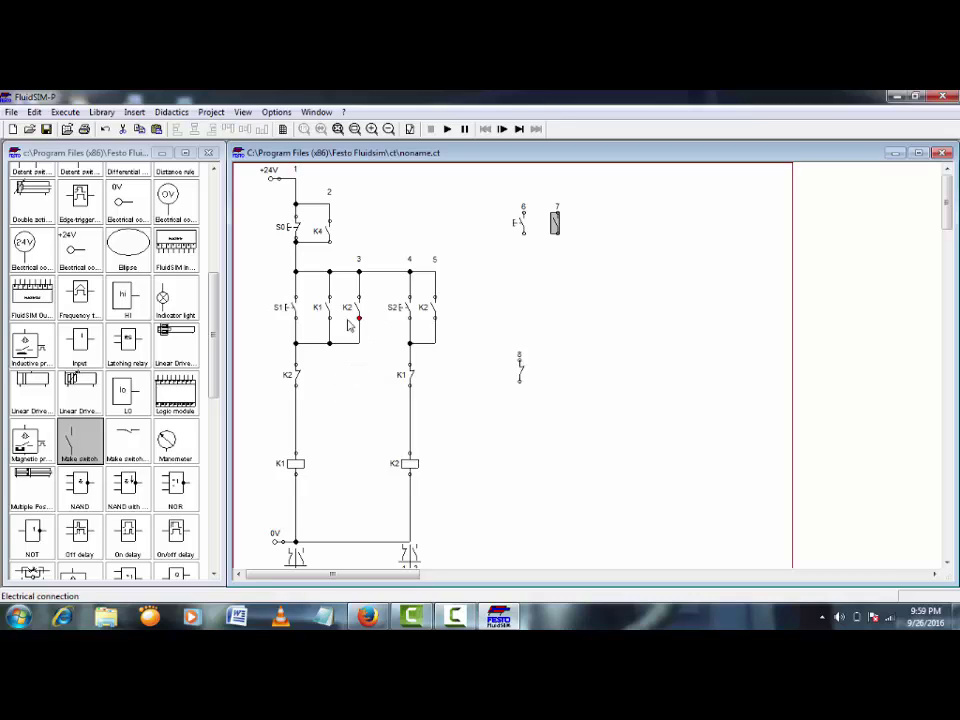
{"action": "left_click_drag", "start_coordinate": [350, 325], "coordinate": [358, 343]}
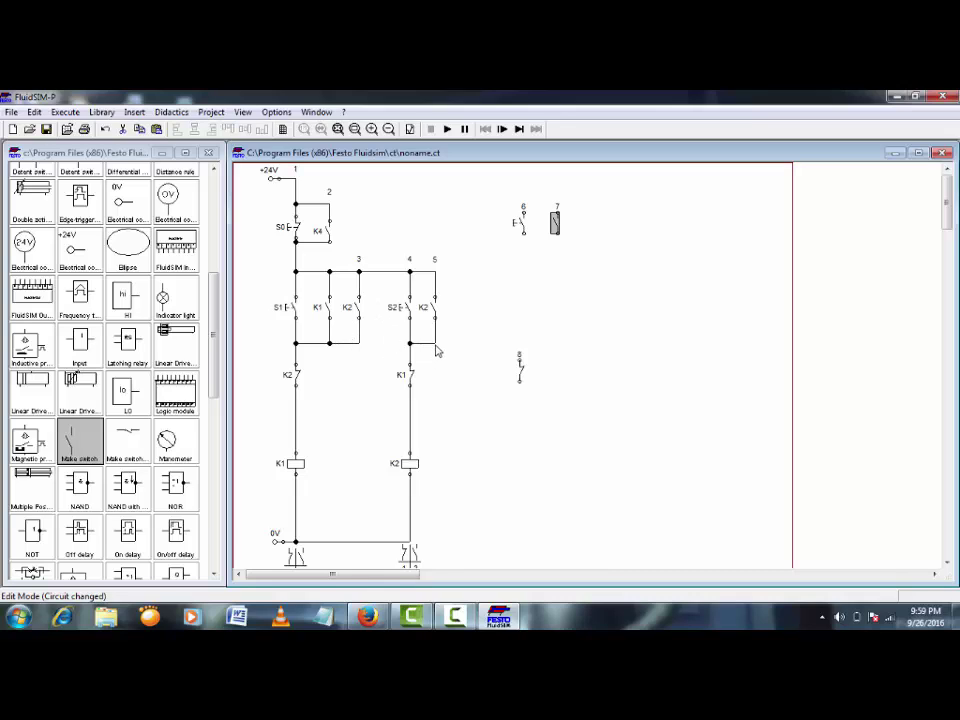
{"action": "left_click_drag", "start_coordinate": [434, 319], "coordinate": [435, 340]}
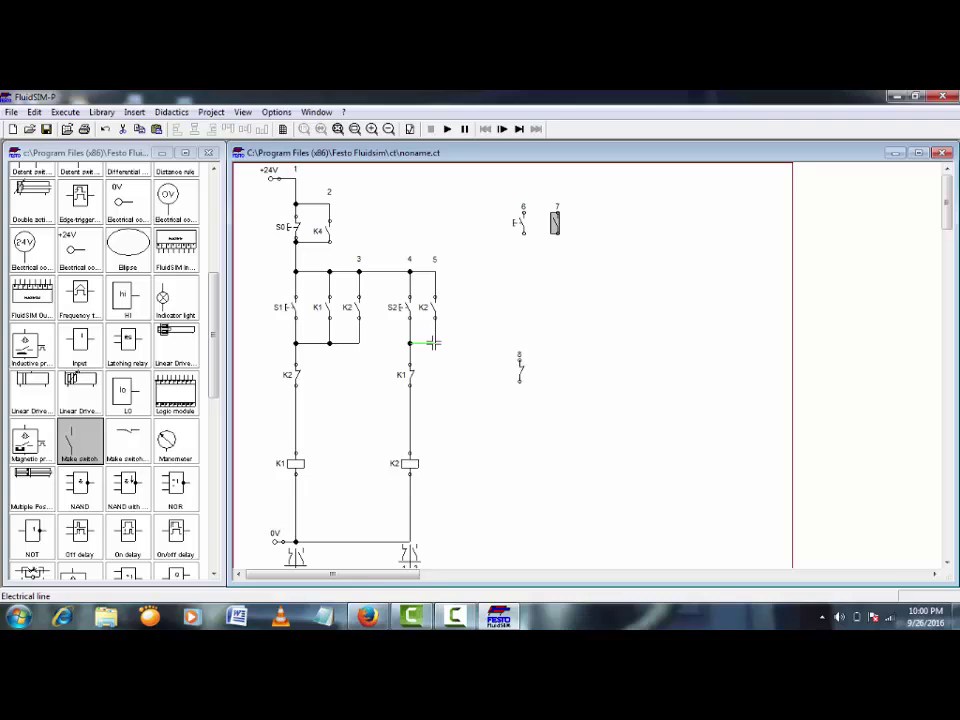
{"action": "left_click_drag", "start_coordinate": [432, 343], "coordinate": [434, 343]}
- Wire the lower node of the K2 switch beside K1 to the third pushbutton and its make switch, and connect the pushbutton down to the break switch
{"action": "left_click", "coordinate": [523, 214]}
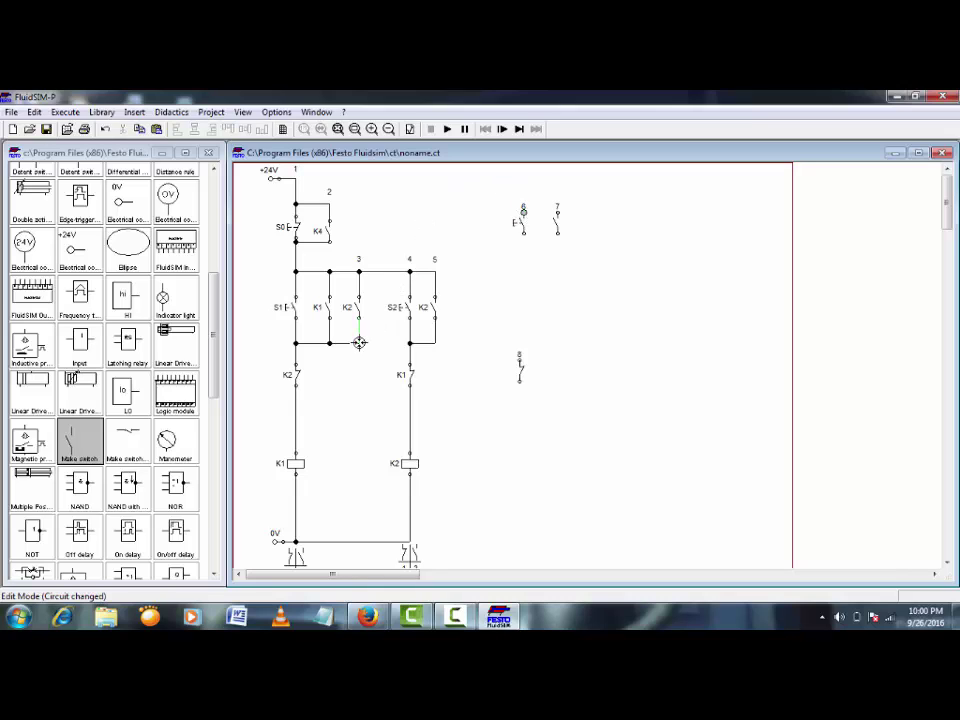
{"action": "left_click_drag", "start_coordinate": [359, 342], "coordinate": [523, 212]}
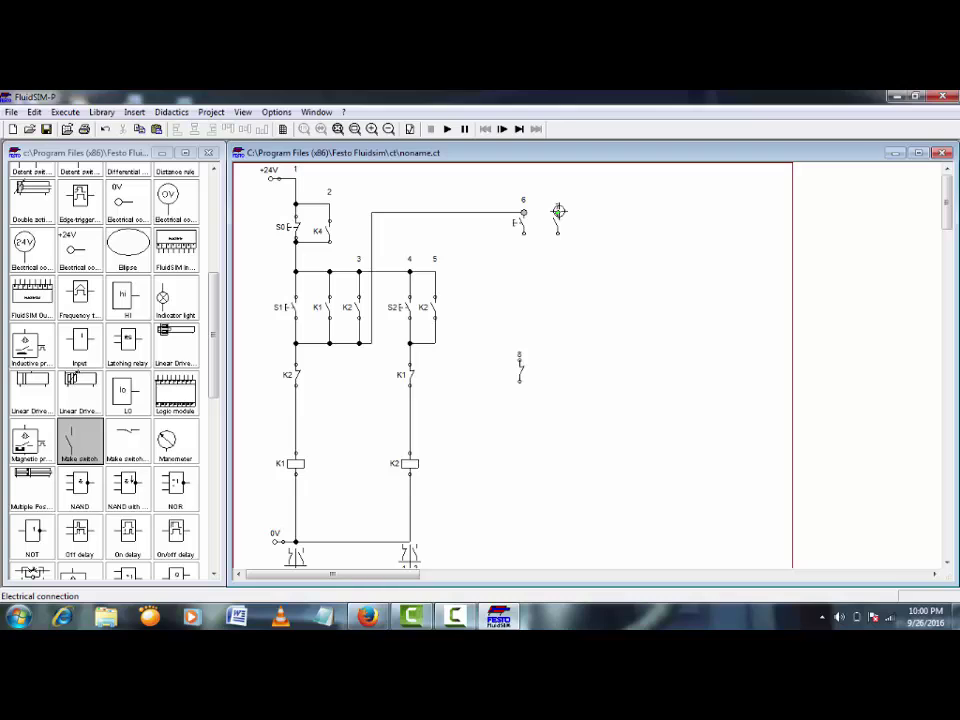
{"action": "left_click_drag", "start_coordinate": [558, 211], "coordinate": [508, 212]}
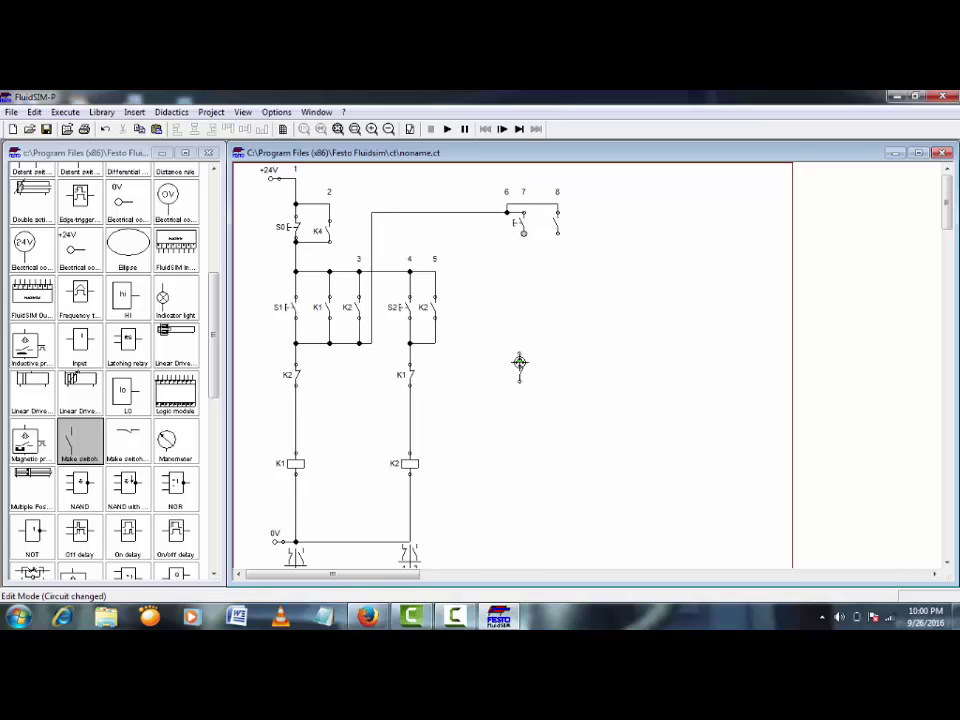
{"action": "left_click_drag", "start_coordinate": [519, 363], "coordinate": [520, 360]}
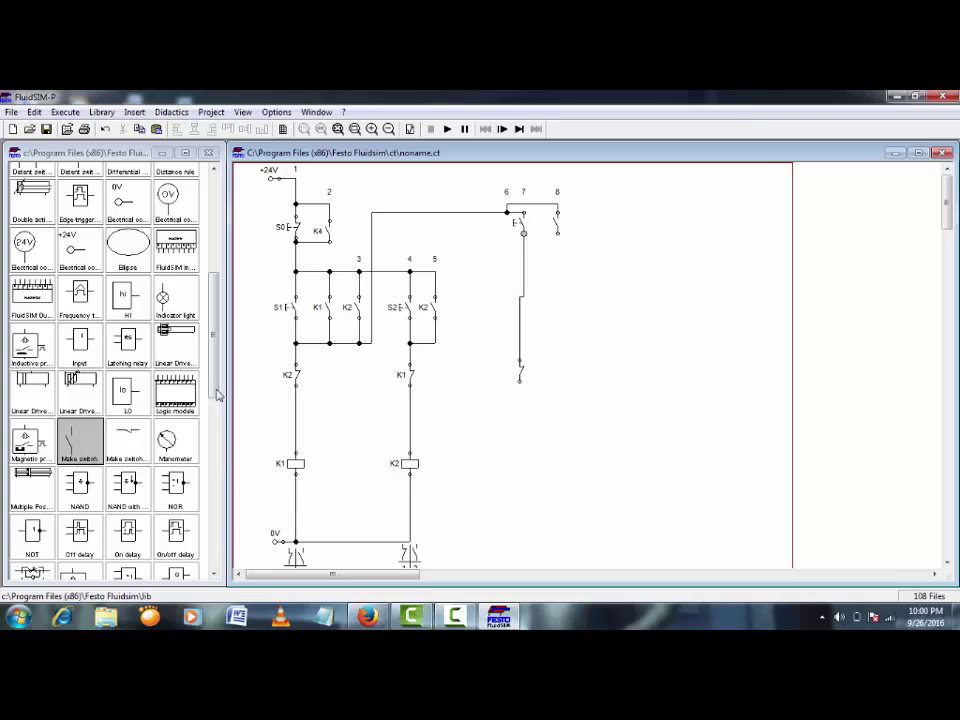
- Place a relay coil below the third branch's break switch, level with the K2 coil
{"action": "left_click_drag", "start_coordinate": [217, 393], "coordinate": [519, 458]}
{"action": "key", "text": "Down"}
{"action": "key", "text": "Down"}
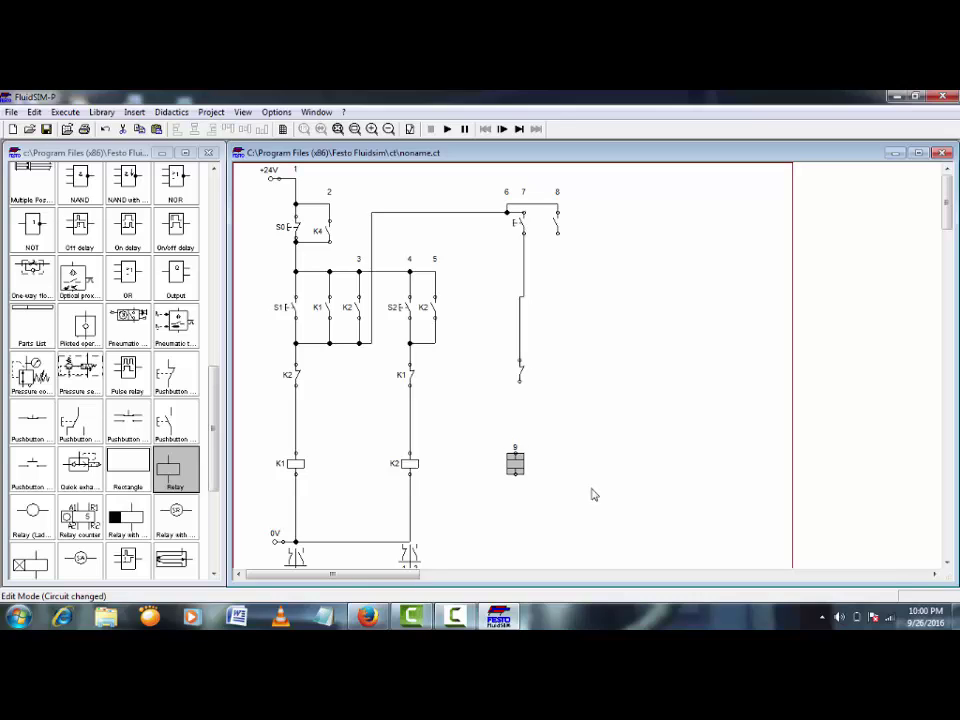
{"action": "key", "text": "Right"}
- Shift the third branch's break switch and relay coil sideways to align them vertically with the pushbutton above
{"action": "left_click", "coordinate": [521, 374]}
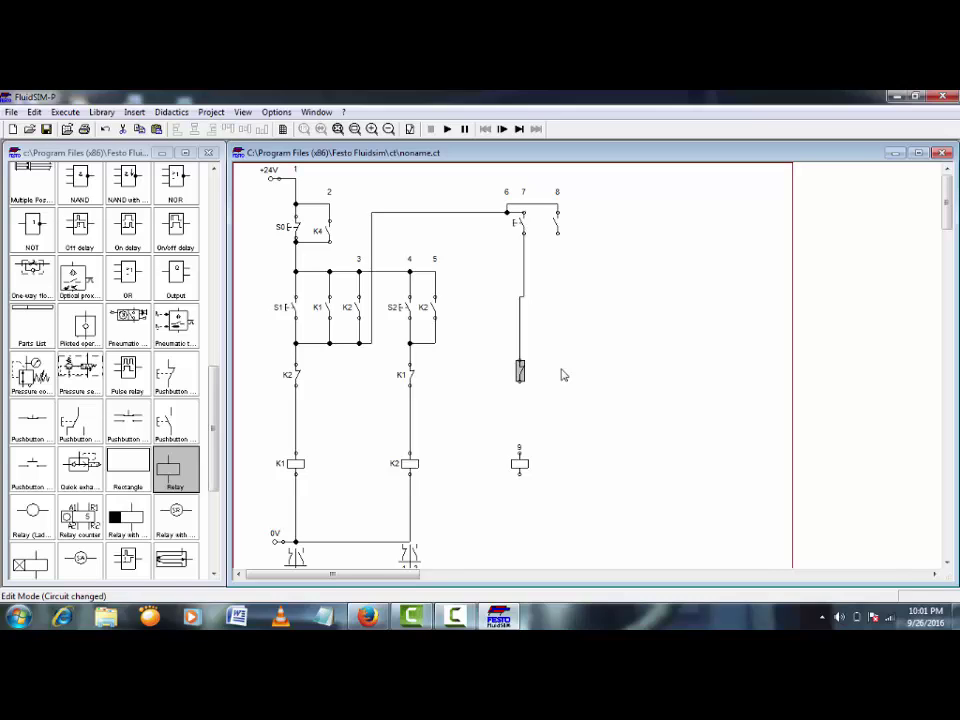
{"action": "key", "text": "Right"}
{"action": "left_click", "coordinate": [524, 467]}
{"action": "key", "text": "Right"}
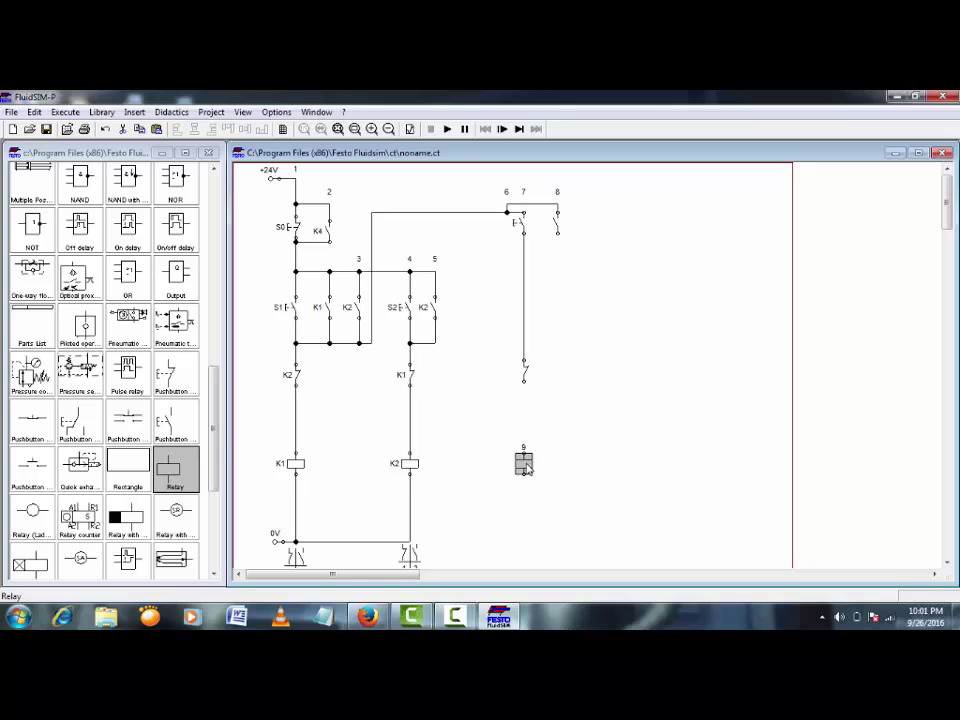
- Wire the third break switch through its relay coil to the 0V line, and join the make switch's lower terminal to the wire below the pushbutton
{"action": "left_click_drag", "start_coordinate": [524, 382], "coordinate": [524, 453]}
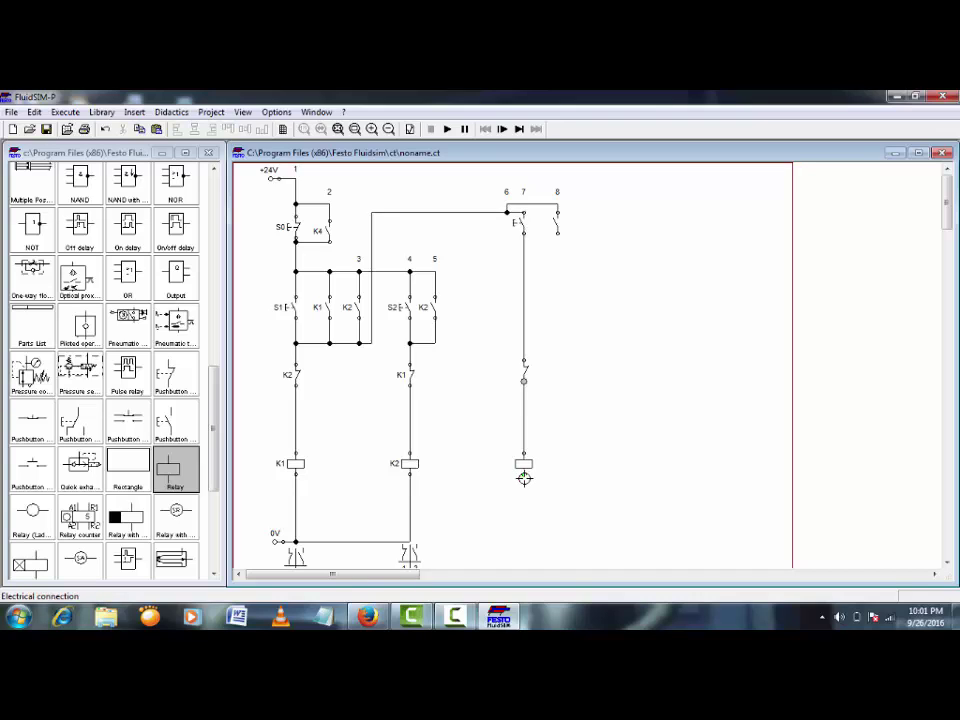
{"action": "left_click_drag", "start_coordinate": [523, 474], "coordinate": [409, 542]}
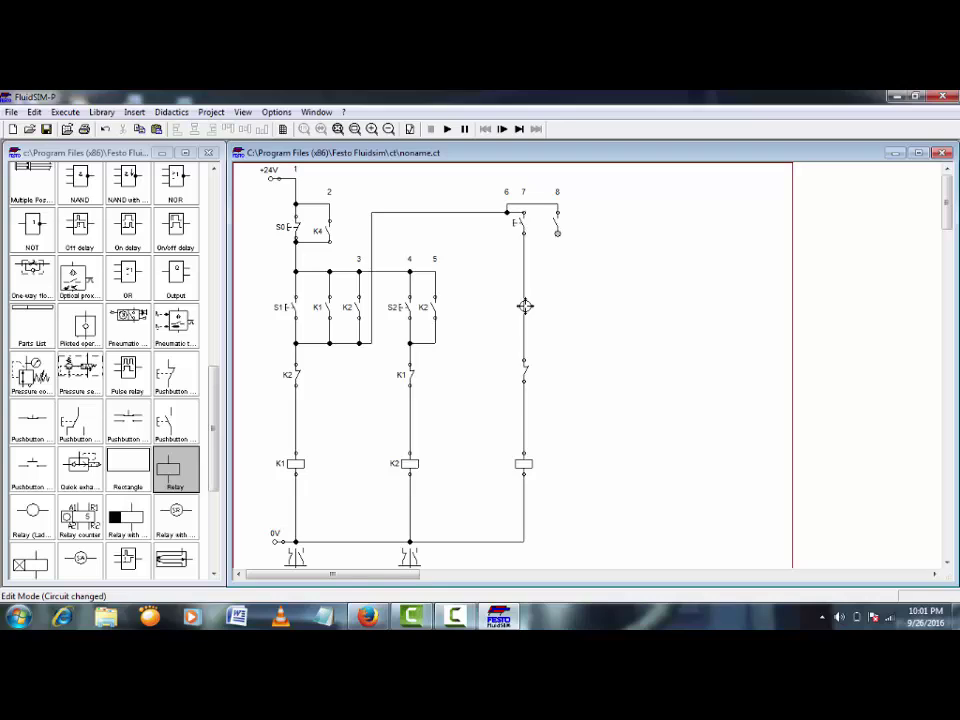
{"action": "left_click", "coordinate": [524, 305]}
{"action": "left_click_drag", "start_coordinate": [524, 305], "coordinate": [557, 233]}
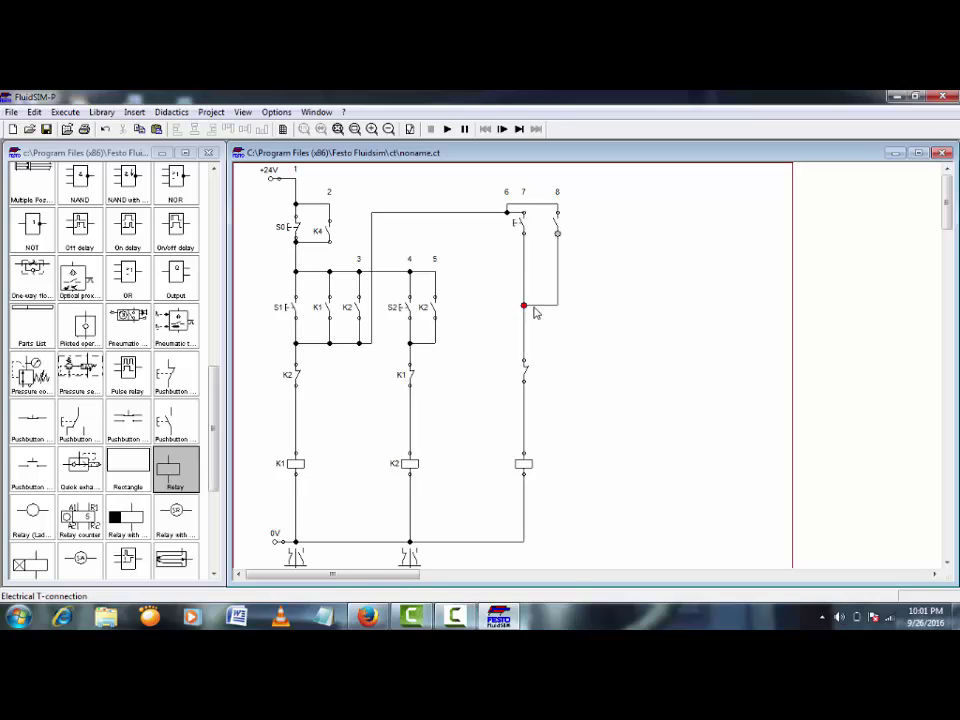
- Label the third make pushbutton as S3
{"action": "double_click", "coordinate": [518, 222]}
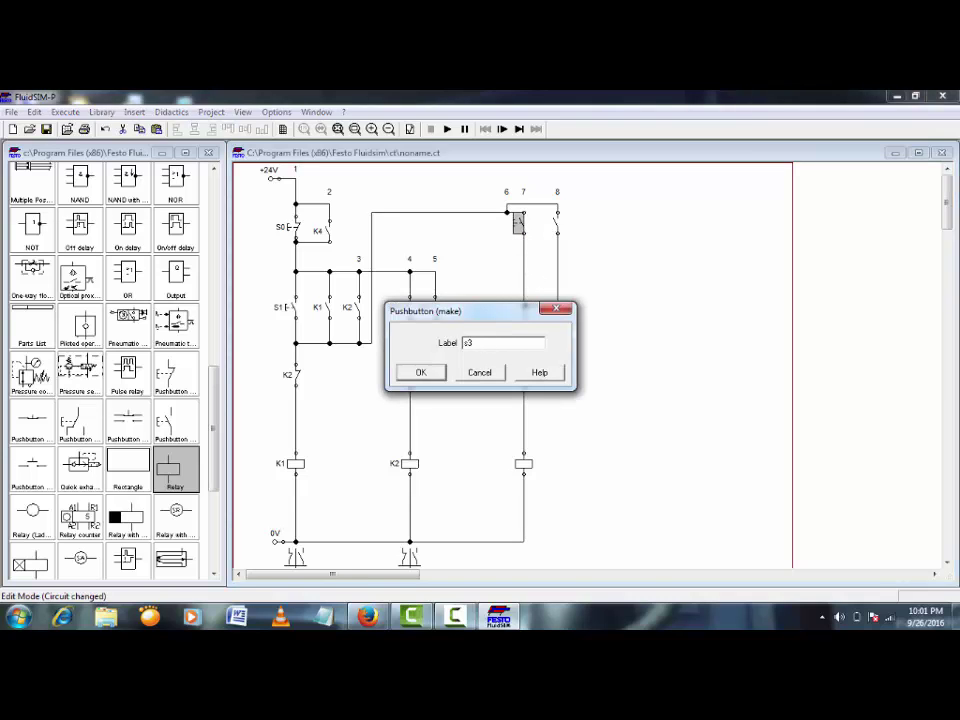
{"action": "type", "text": "s3"}
{"action": "left_click", "coordinate": [424, 373]}
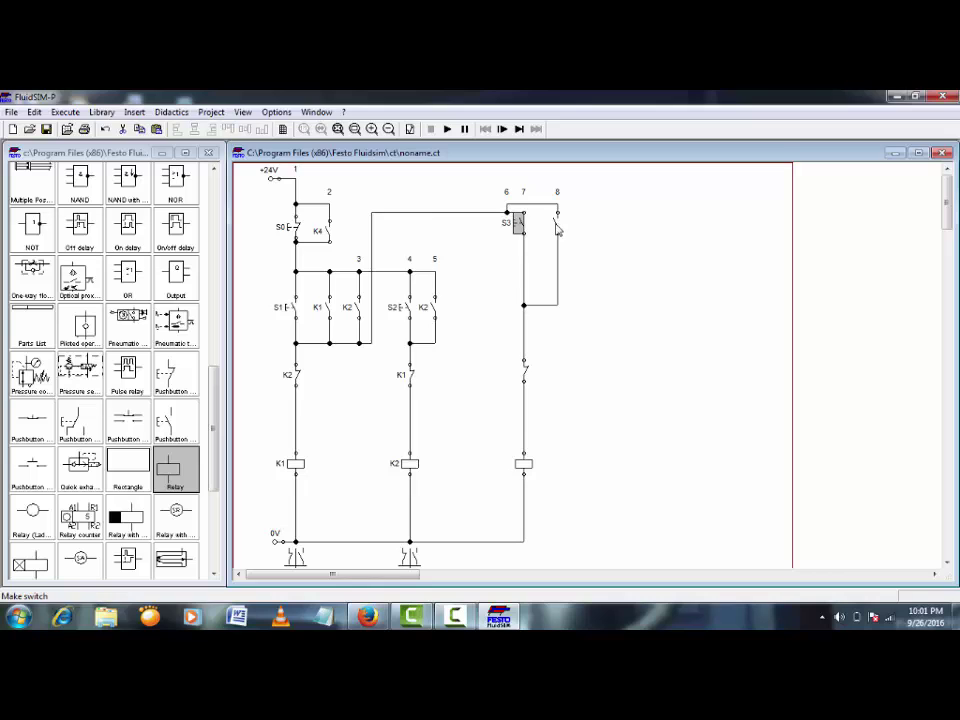
{"action": "double_click", "coordinate": [557, 229]}
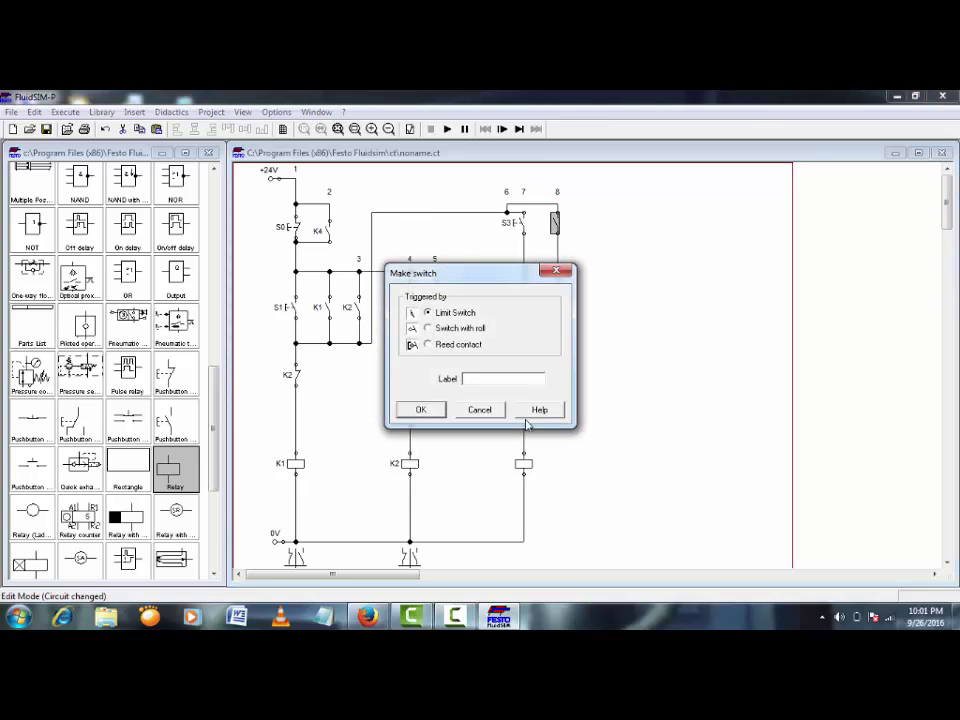
{"action": "left_click", "coordinate": [493, 409]}
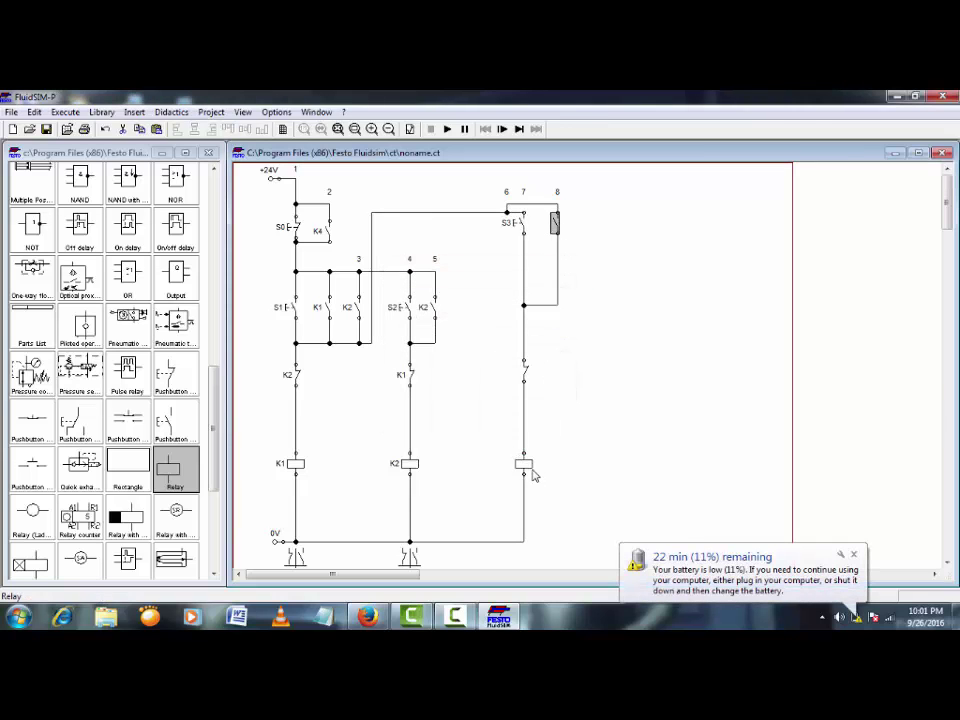
{"action": "left_click", "coordinate": [853, 554]}
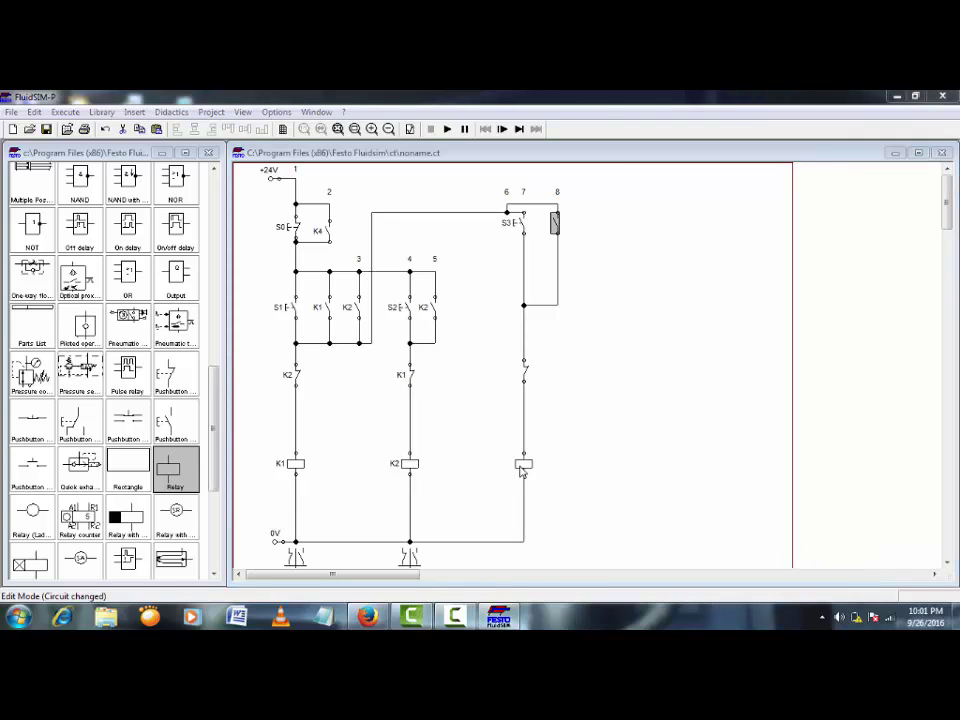
- Label the third branch's relay coil as K3
{"action": "double_click", "coordinate": [520, 467]}
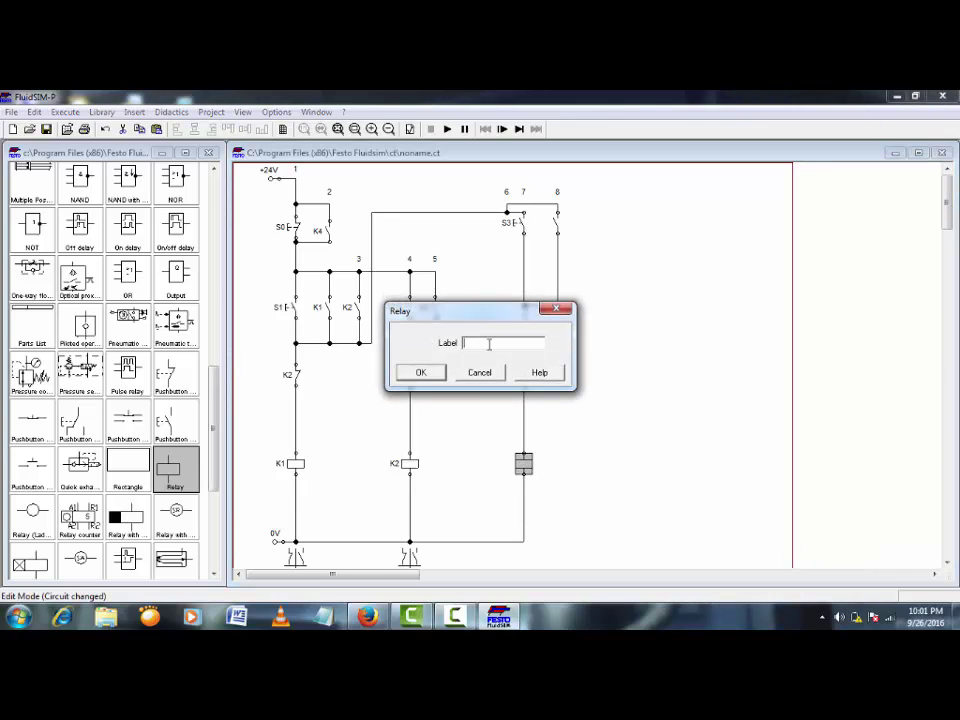
{"action": "left_click_drag", "start_coordinate": [465, 321], "coordinate": [684, 344]}
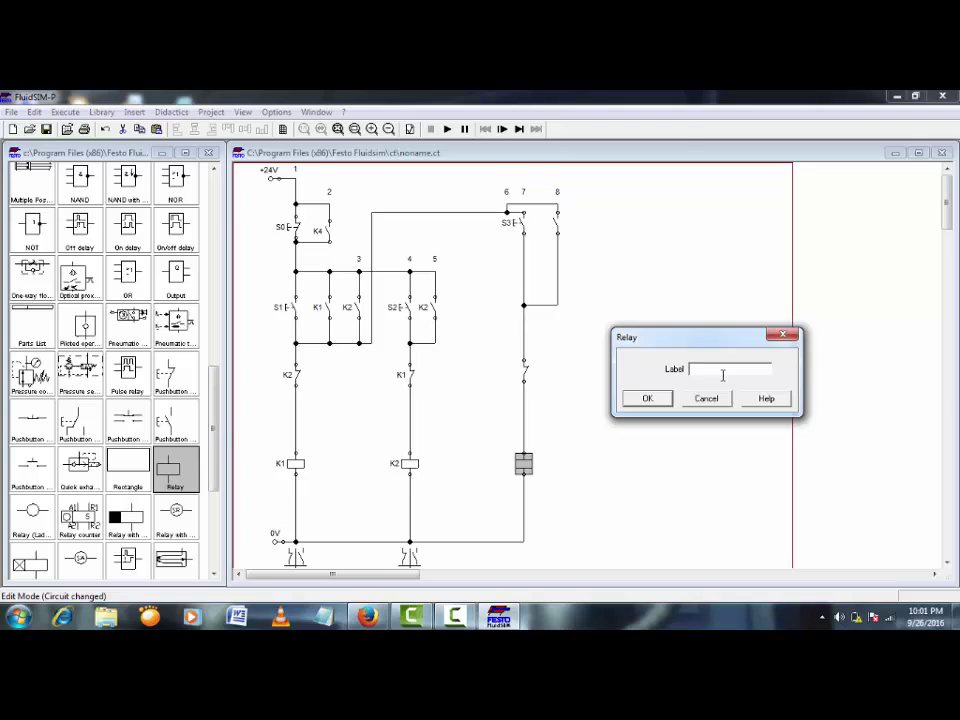
{"action": "left_click", "coordinate": [645, 398]}
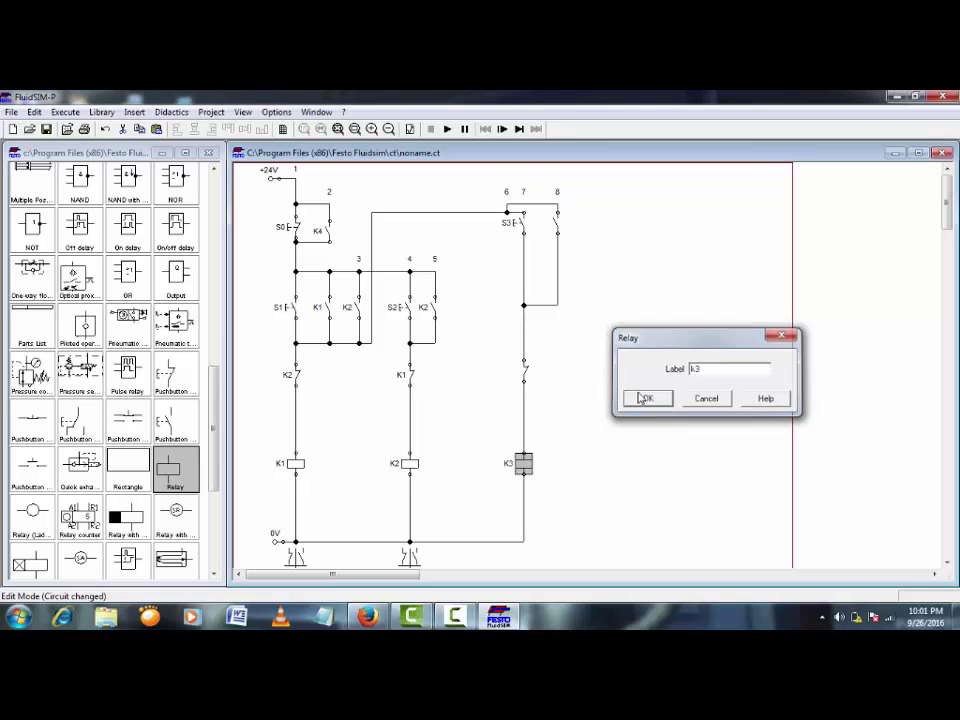
- Label the make switch beside pushbutton S3 as K3 and the third branch's break switch as K4
{"action": "double_click", "coordinate": [558, 218]}
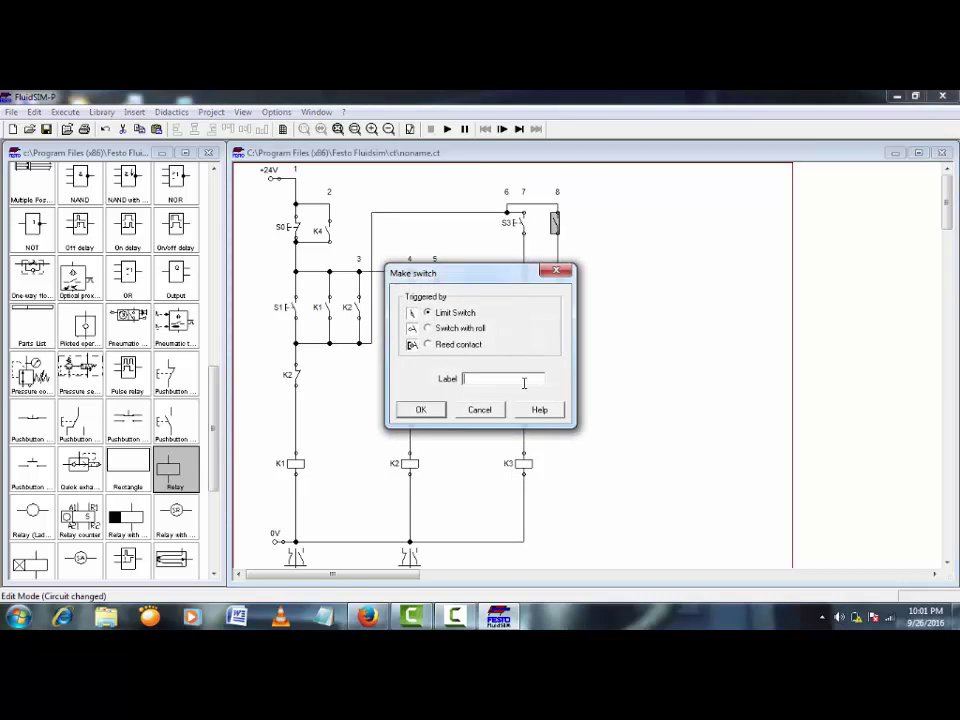
{"action": "type", "text": "K3"}
{"action": "key", "text": "Return"}
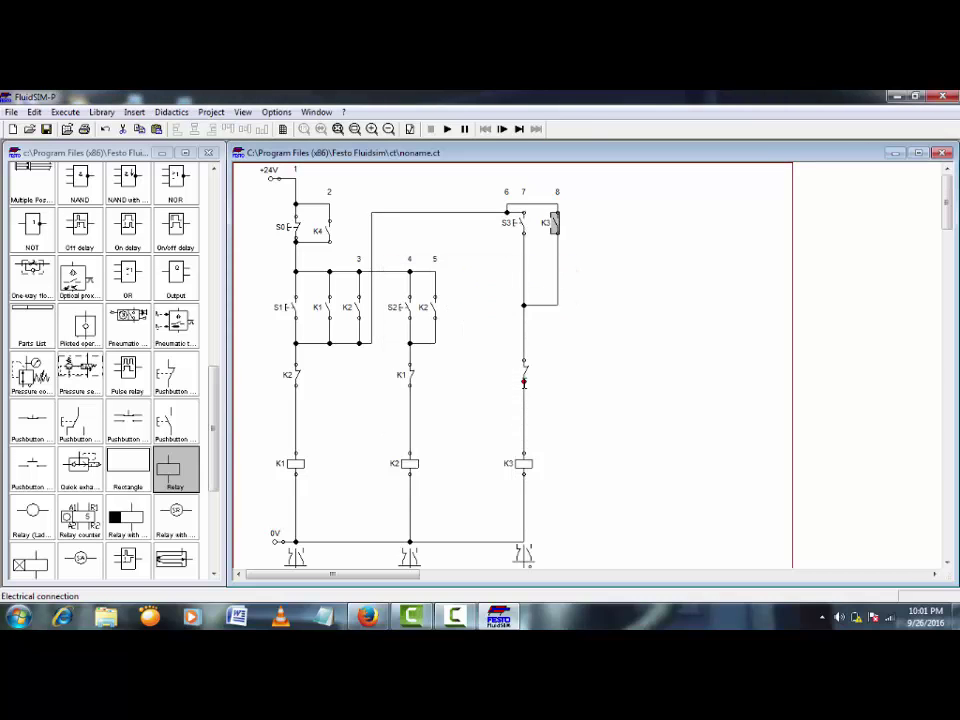
{"action": "double_click", "coordinate": [525, 372]}
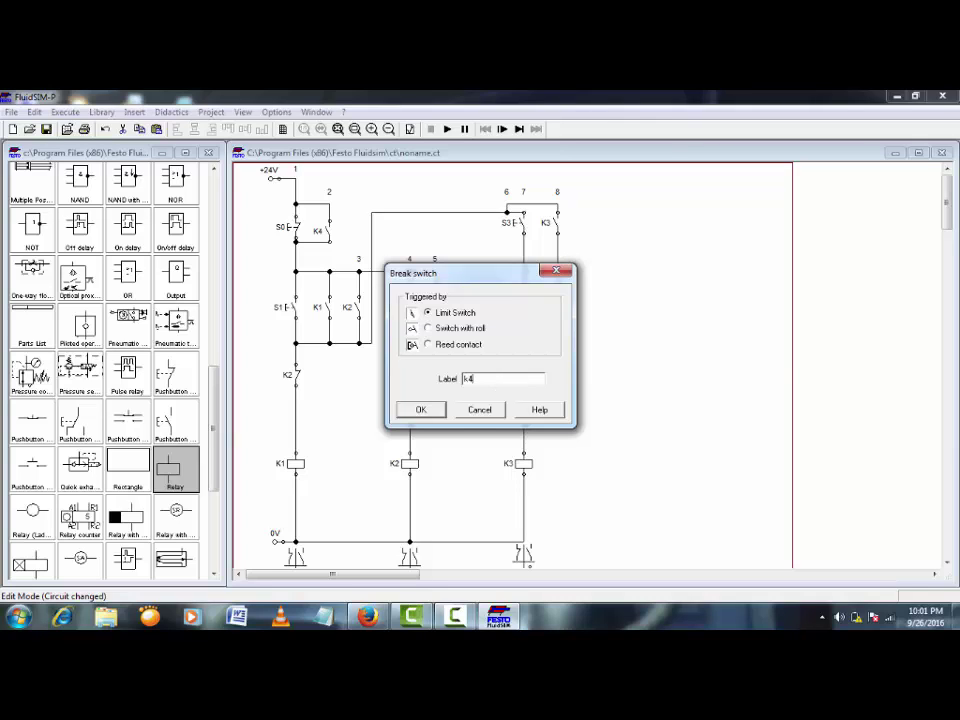
{"action": "left_click", "coordinate": [421, 411]}
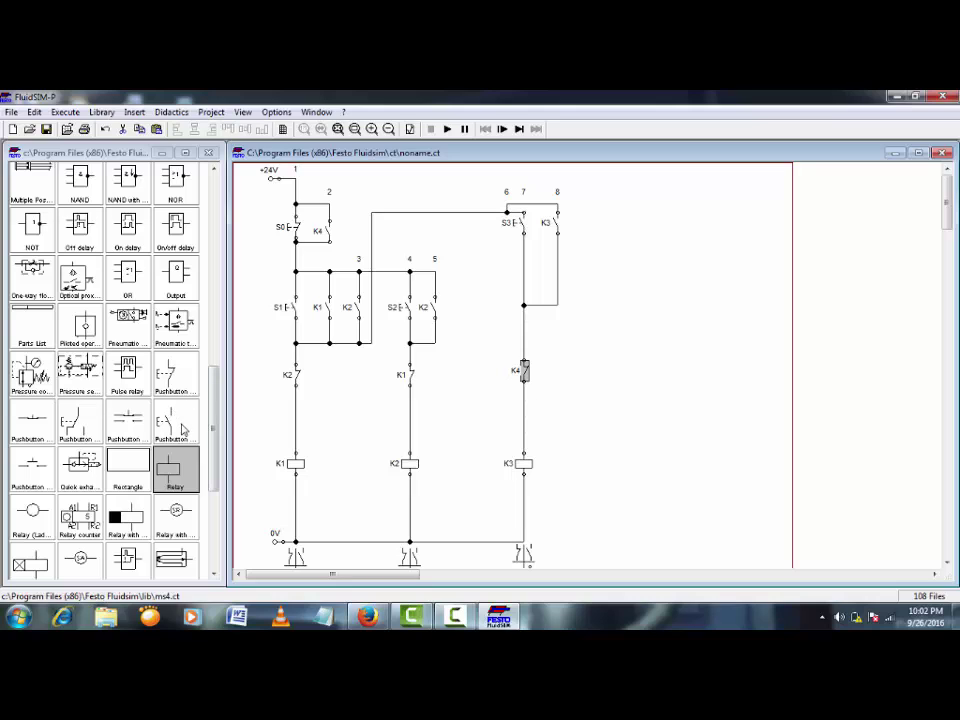
- Place a make pushbutton and a make switch side by side and level with each other beyond the third branch
{"action": "left_click_drag", "start_coordinate": [175, 420], "coordinate": [612, 241]}
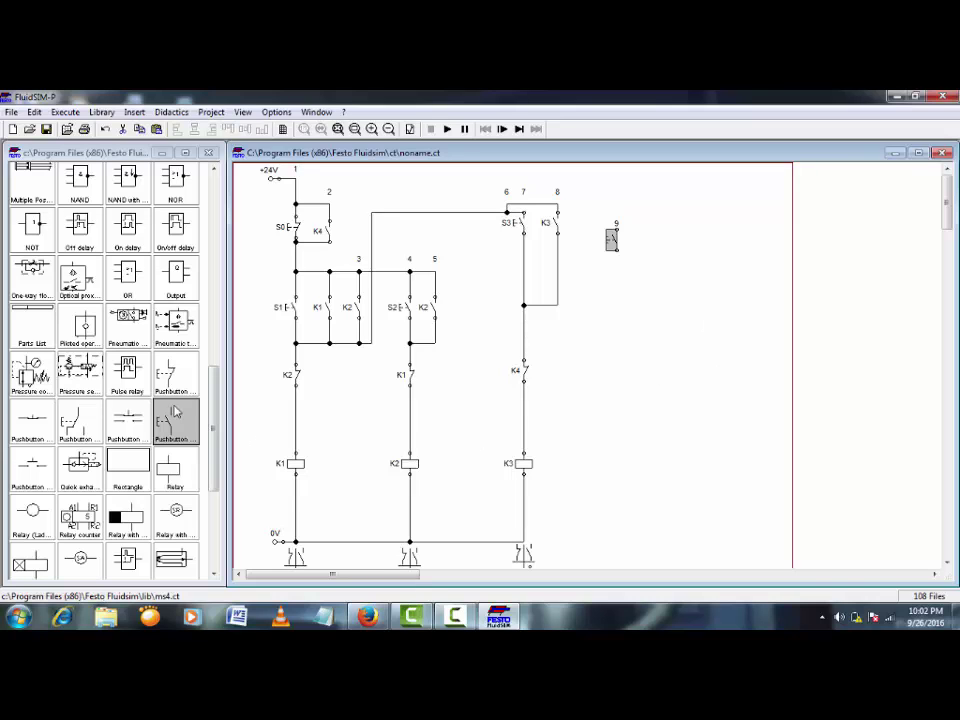
{"action": "scroll", "coordinate": [217, 412], "scroll_direction": "up", "scroll_amount": 5}
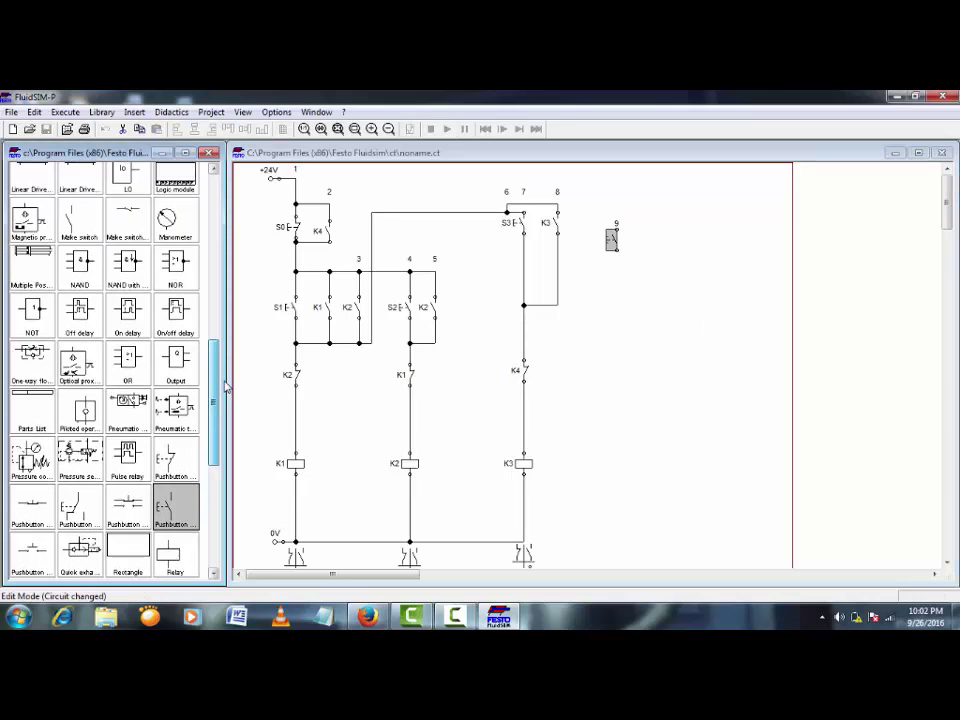
{"action": "left_click_drag", "start_coordinate": [80, 250], "coordinate": [657, 239]}
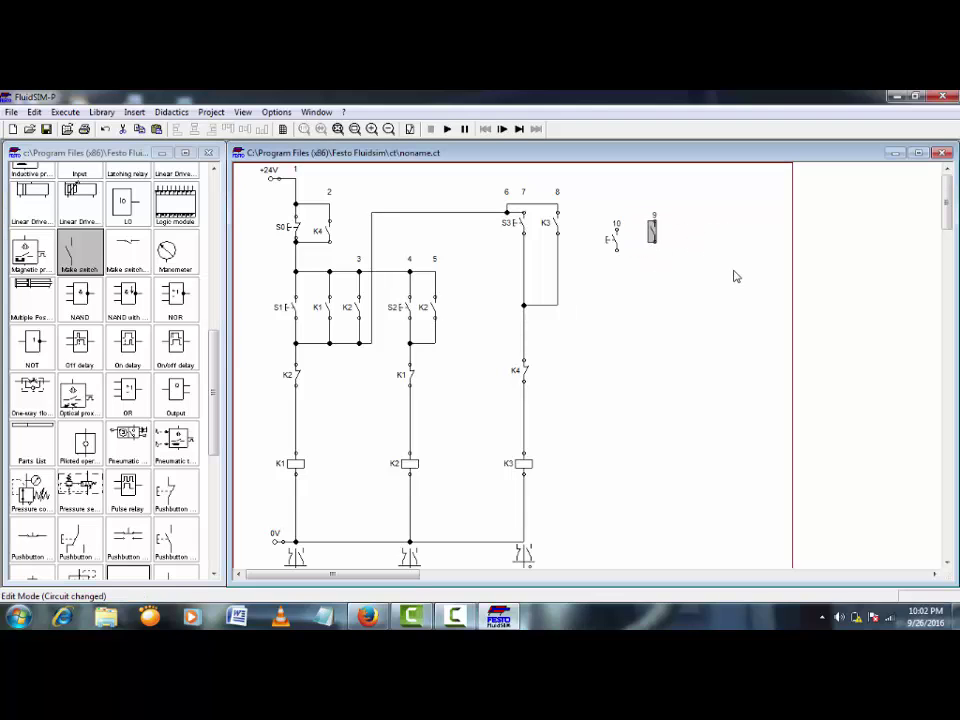
{"action": "key", "text": "Down"}
{"action": "key", "text": "Down"}
{"action": "key", "text": "Up"}
- Place a break pushbutton below the fourth branch's make pushbutton and label it S3
{"action": "left_click_drag", "start_coordinate": [214, 392], "coordinate": [212, 449]}
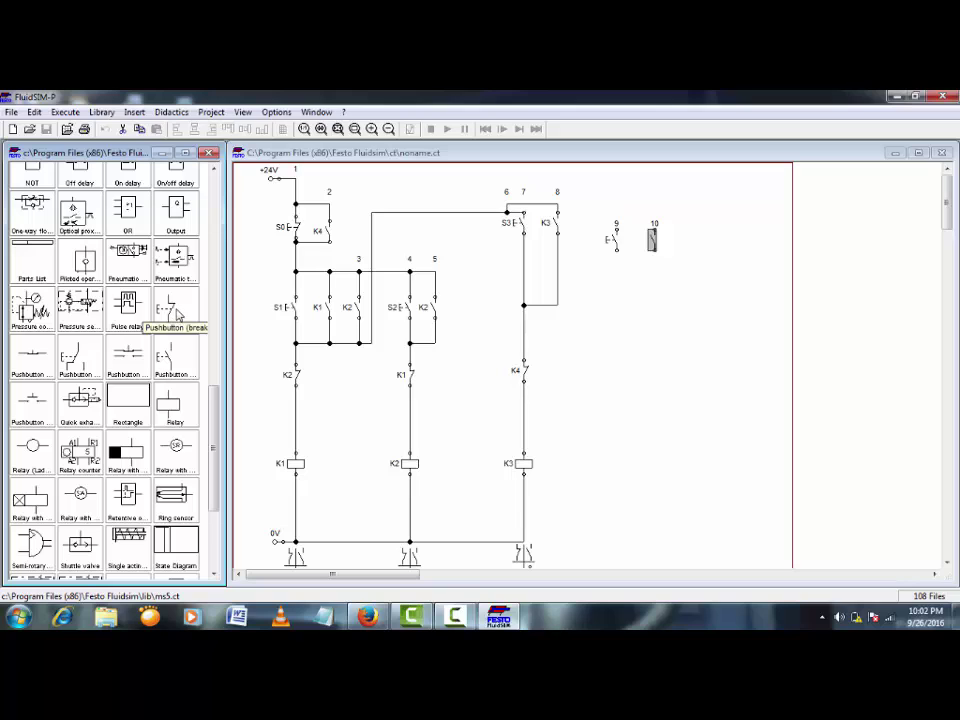
{"action": "left_click_drag", "start_coordinate": [178, 312], "coordinate": [620, 368]}
{"action": "key", "text": "Down"}
{"action": "key", "text": "Right"}
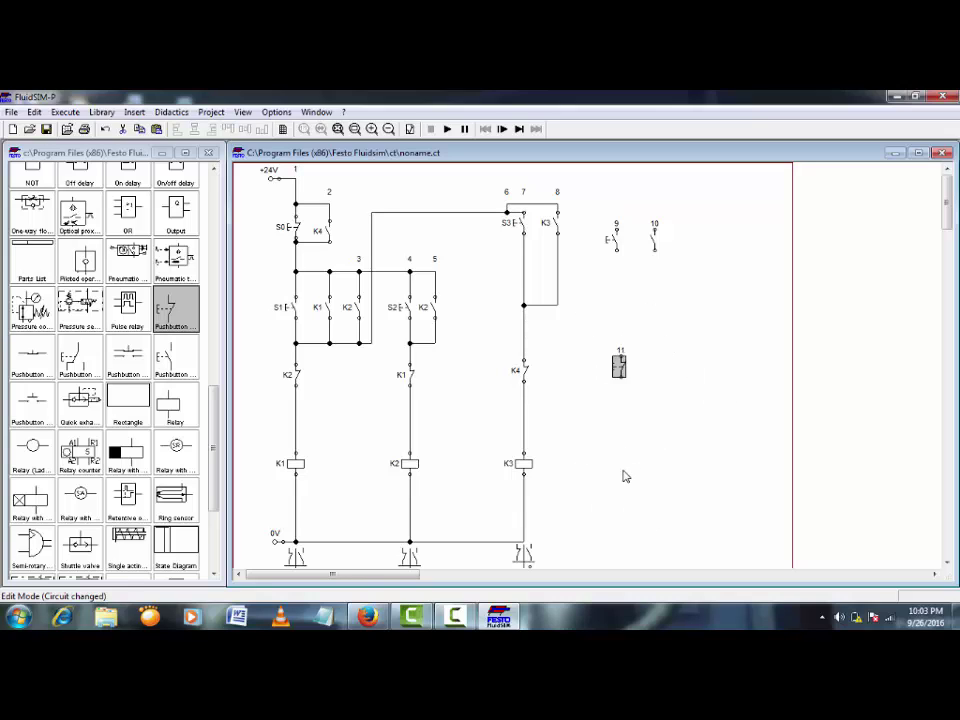
{"action": "double_click", "coordinate": [617, 366]}
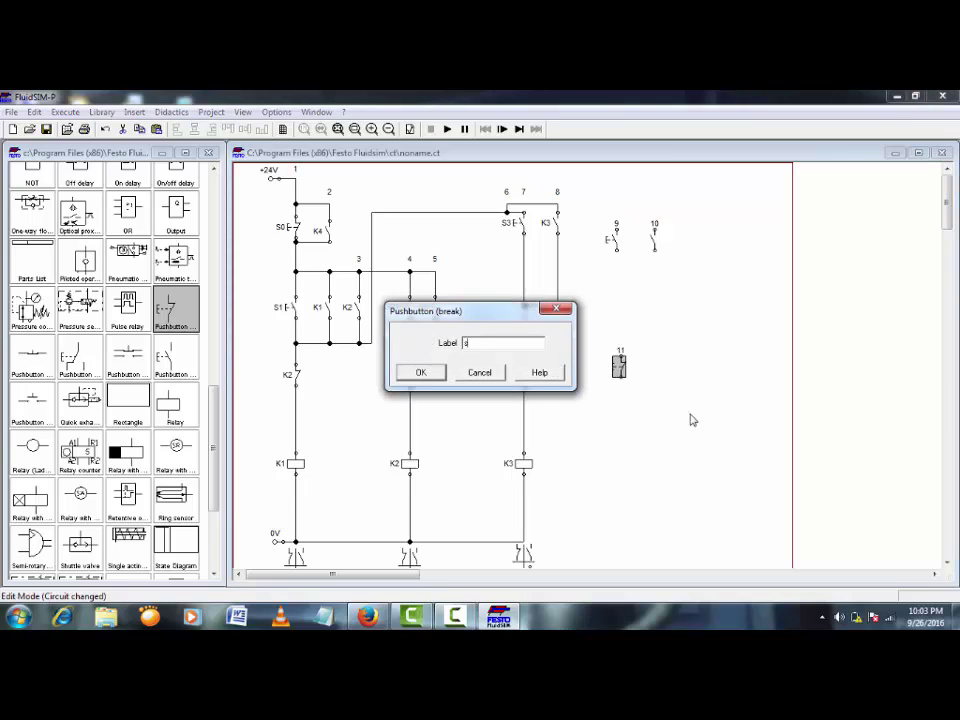
{"action": "left_click", "coordinate": [421, 372]}
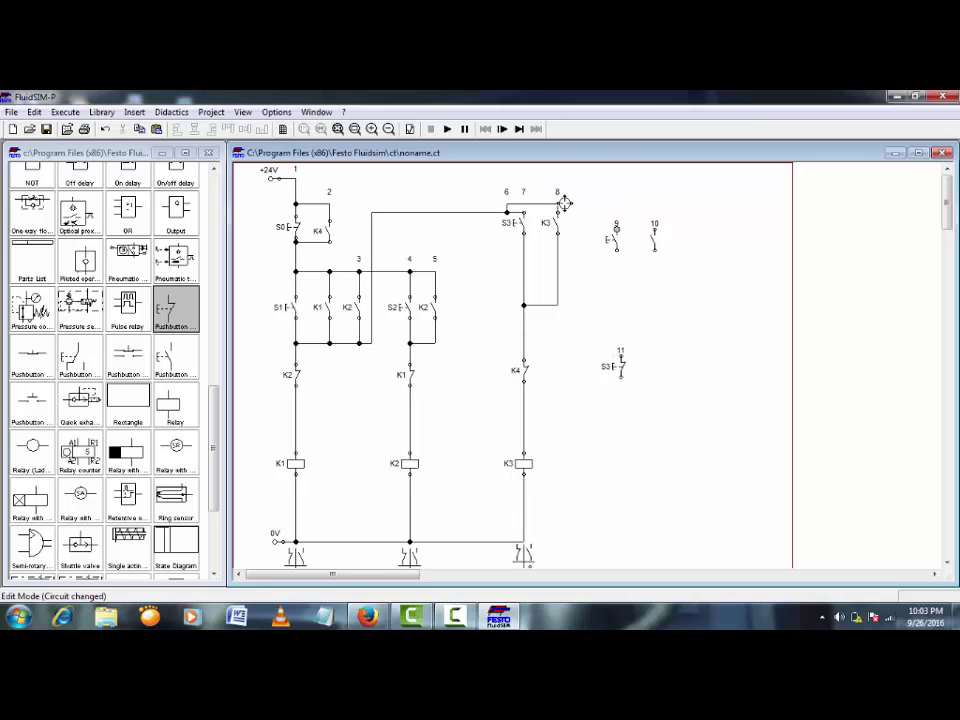
- Wire the fourth branch's make pushbutton to the line above the K3 make switch and down to the S3 break pushbutton, aligning the two vertically
{"action": "left_click_drag", "start_coordinate": [557, 205], "coordinate": [557, 204]}
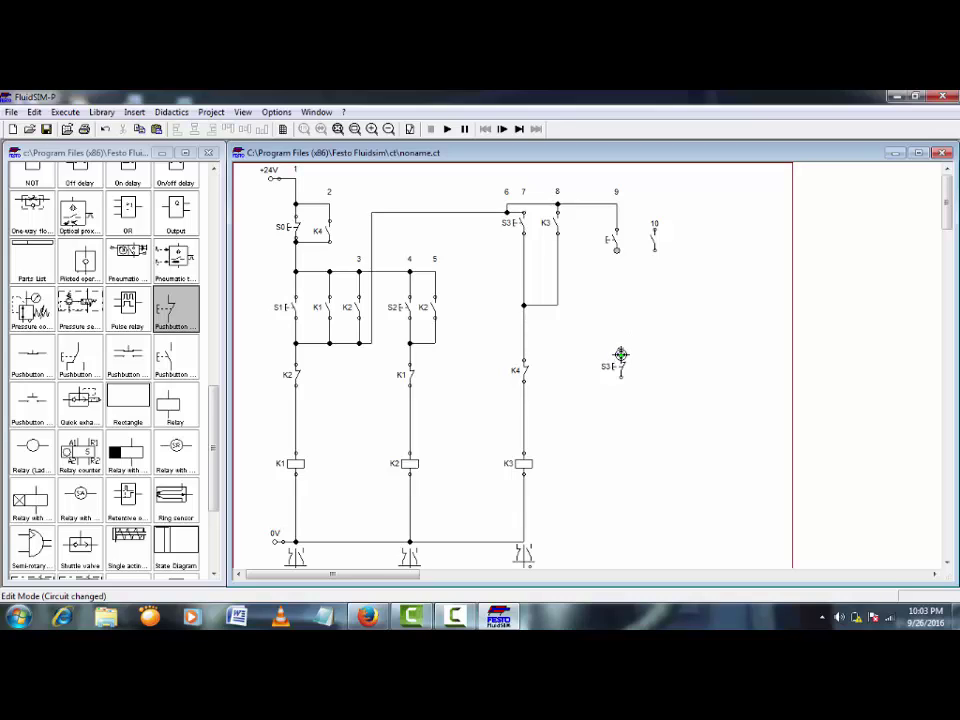
{"action": "left_click_drag", "start_coordinate": [620, 354], "coordinate": [616, 251]}
{"action": "left_click", "coordinate": [619, 367]}
- Place two make switches side by side at the same height below the S3 break pushbutton
{"action": "left_click", "coordinate": [216, 452]}
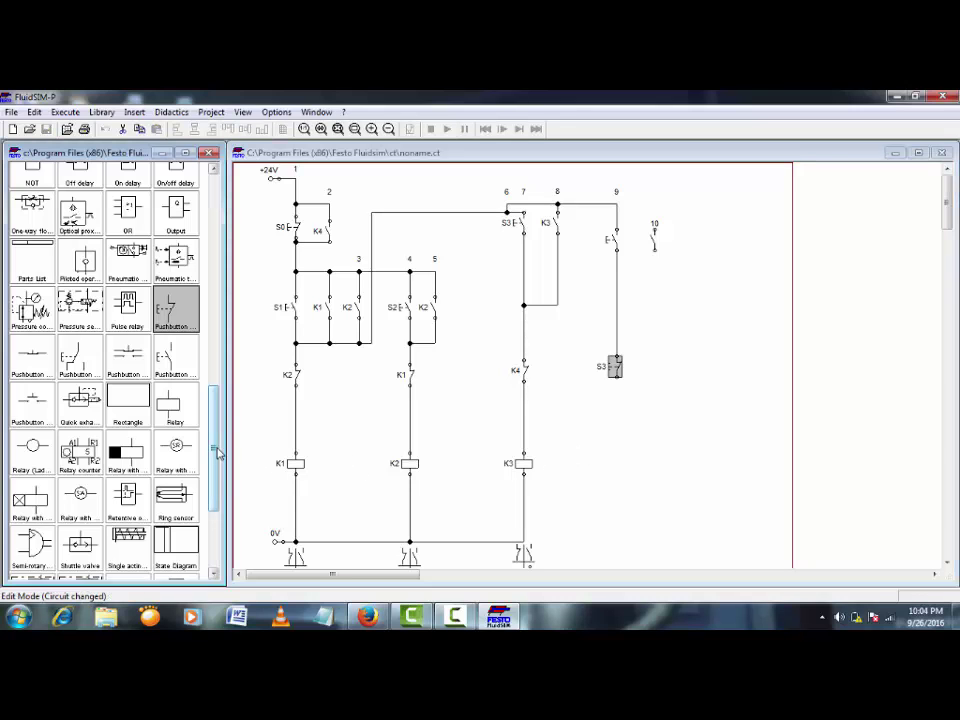
{"action": "left_click_drag", "start_coordinate": [216, 452], "coordinate": [223, 290]}
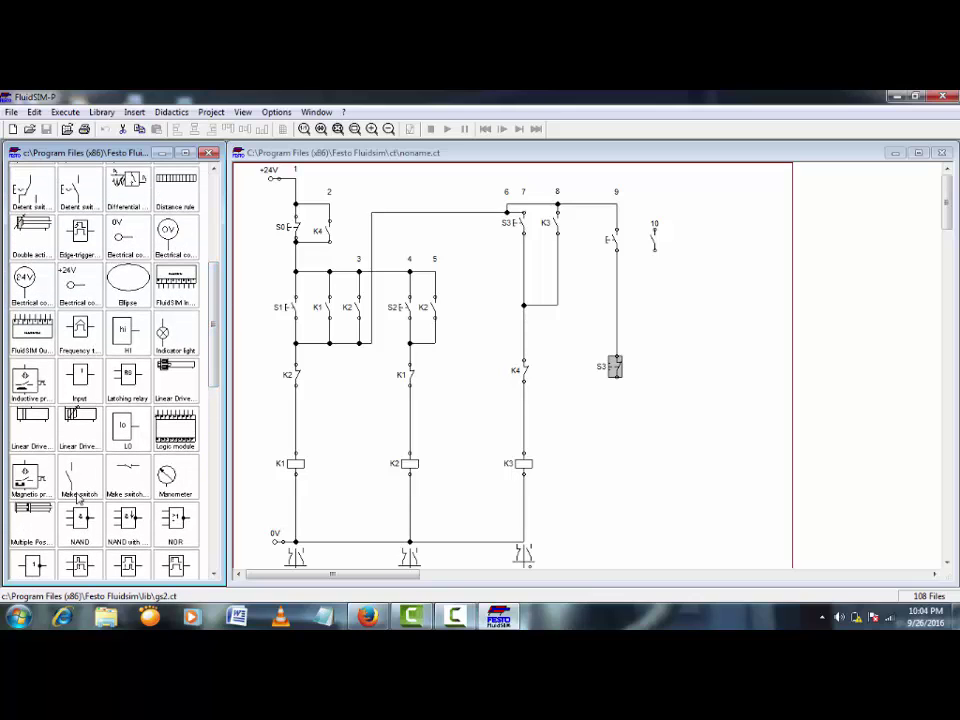
{"action": "left_click_drag", "start_coordinate": [79, 496], "coordinate": [613, 457]}
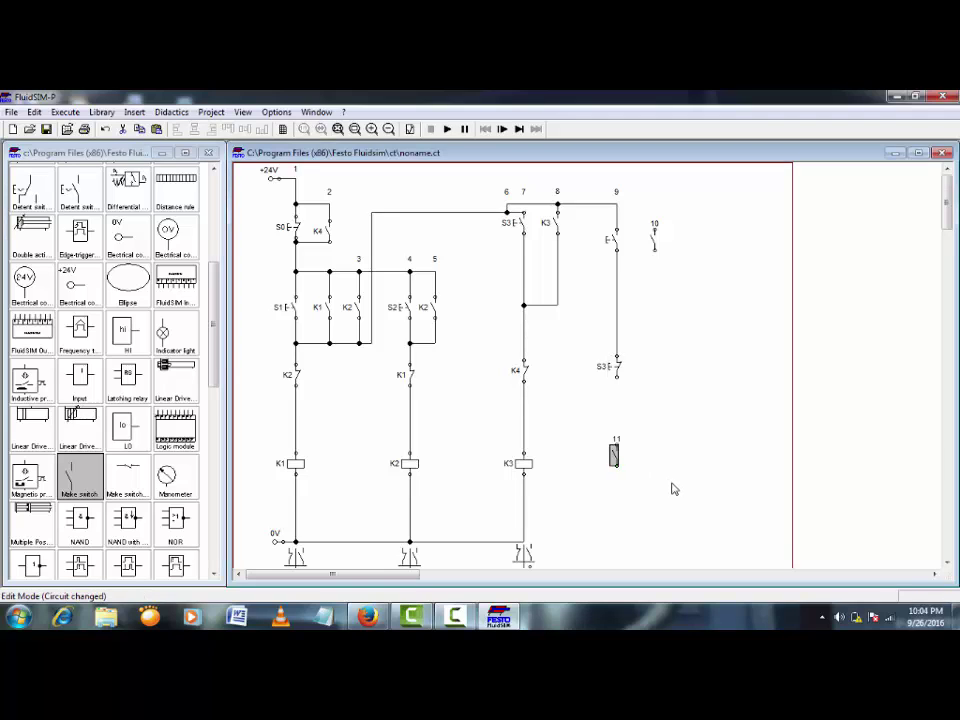
{"action": "key", "text": "Up"}
{"action": "key", "text": "Up"}
{"action": "key", "text": "Up"}
{"action": "left_click_drag", "start_coordinate": [89, 483], "coordinate": [654, 442]}
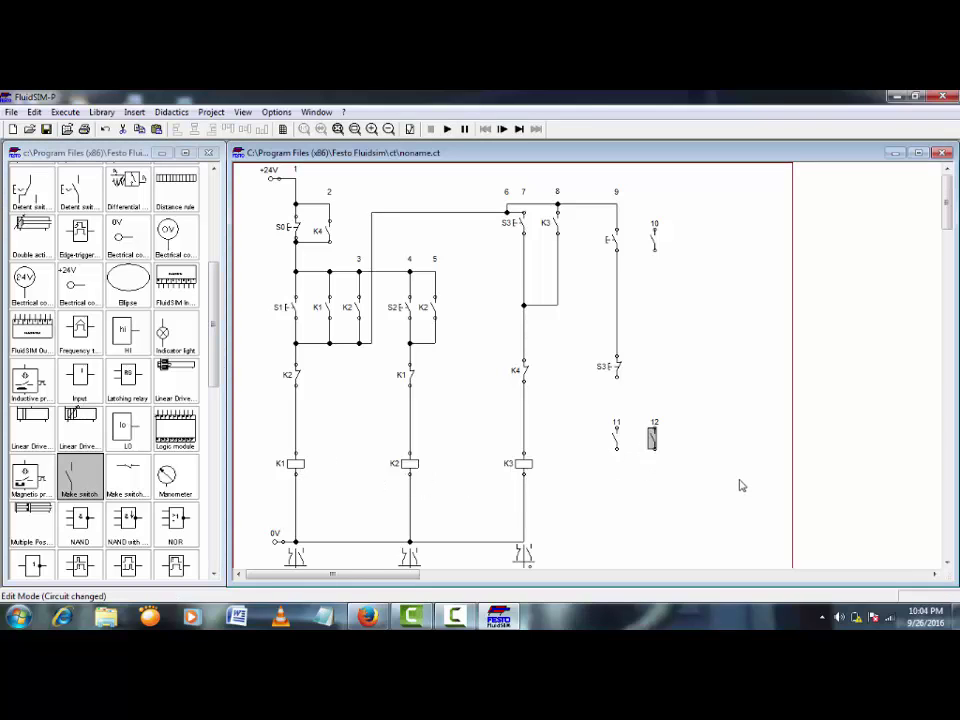
{"action": "key", "text": "Left"}
- Label the make switch directly below the S3 break pushbutton as K3 and the one beside it as K4
{"action": "double_click", "coordinate": [616, 437]}
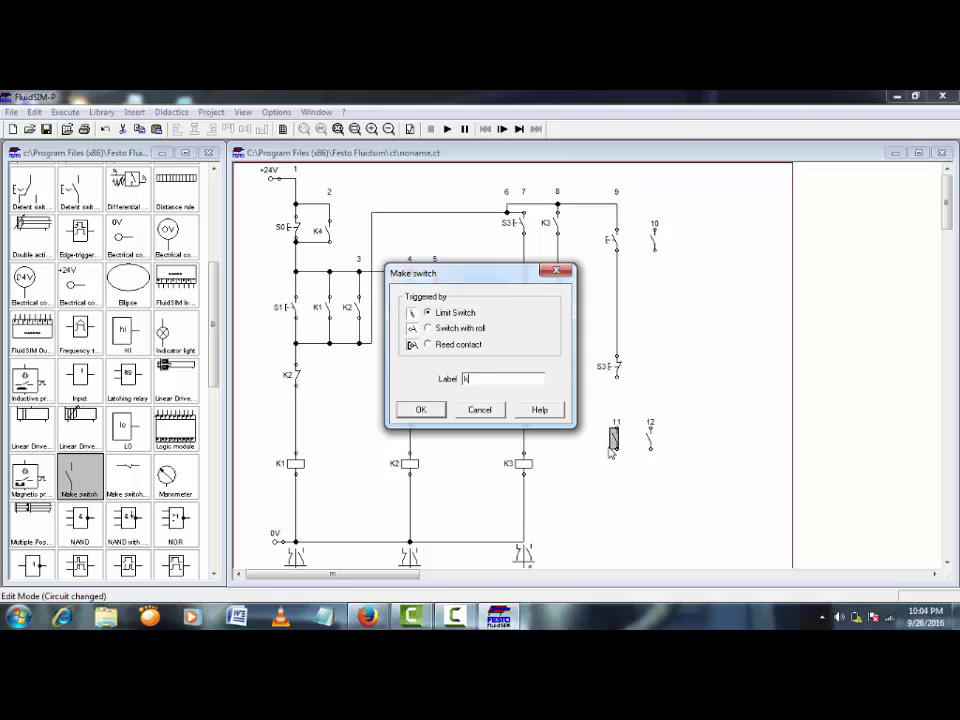
{"action": "key", "text": "Return"}
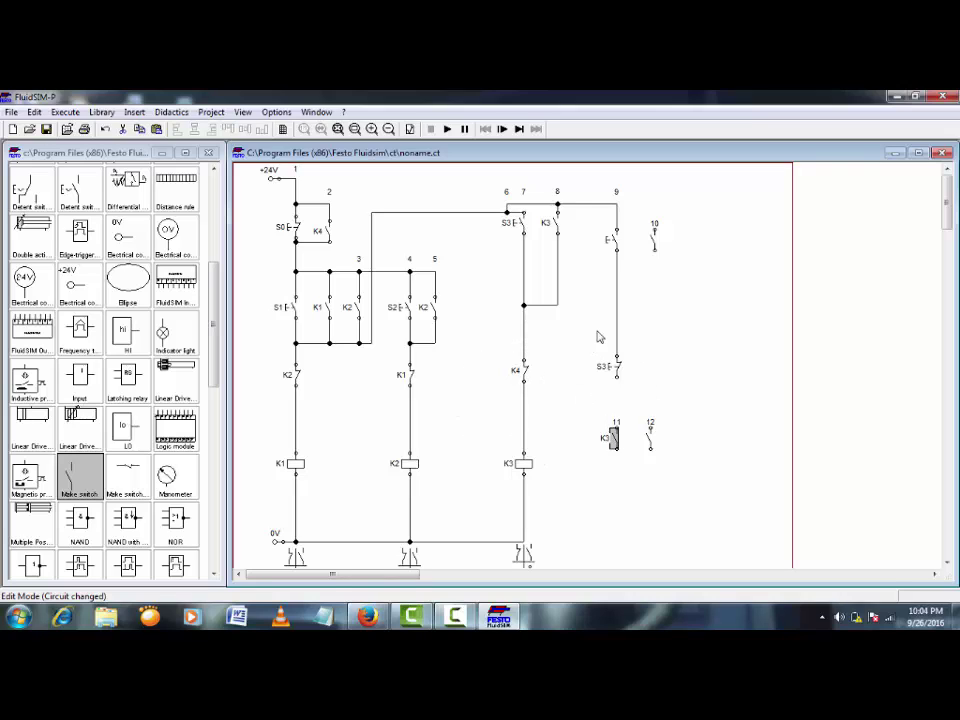
{"action": "left_click", "coordinate": [614, 444]}
{"action": "double_click", "coordinate": [658, 445]}
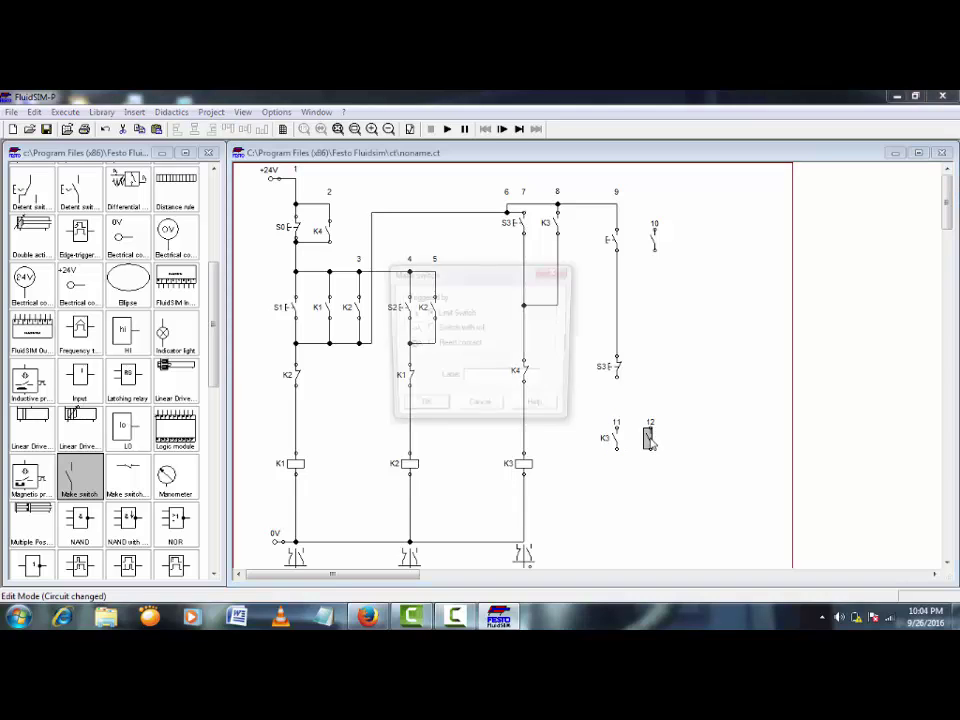
{"action": "type", "text": "K"}
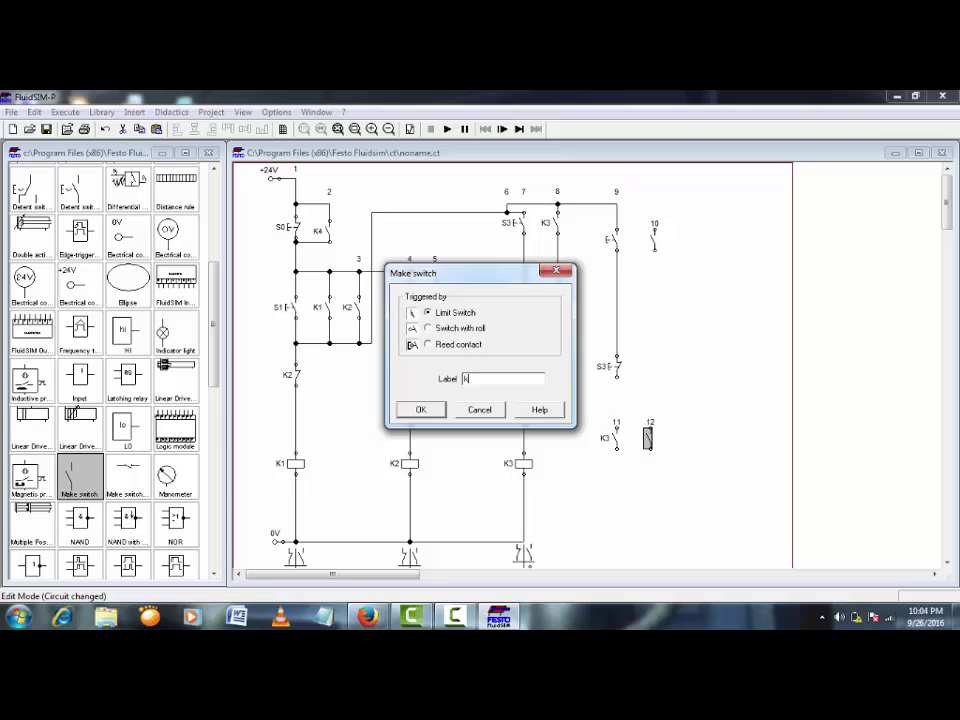
{"action": "type", "text": "4"}
{"action": "left_click", "coordinate": [421, 409]}
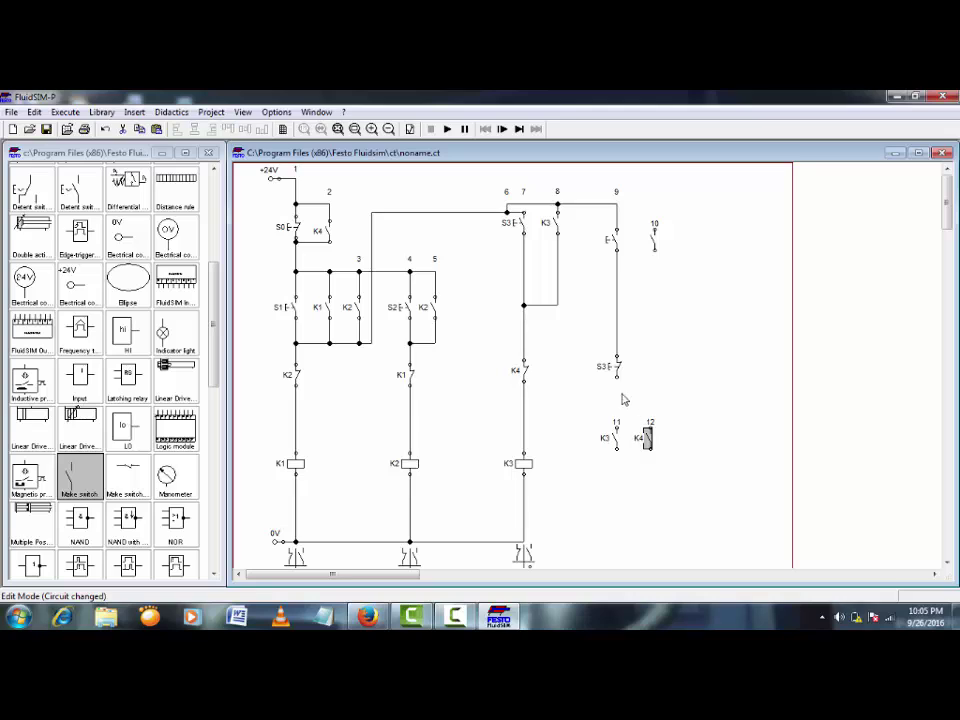
- Wire the S3 break pushbutton to the K3 make switch below it, and place a relay coil labelled K4 beneath that switch
{"action": "left_click_drag", "start_coordinate": [616, 376], "coordinate": [617, 429]}
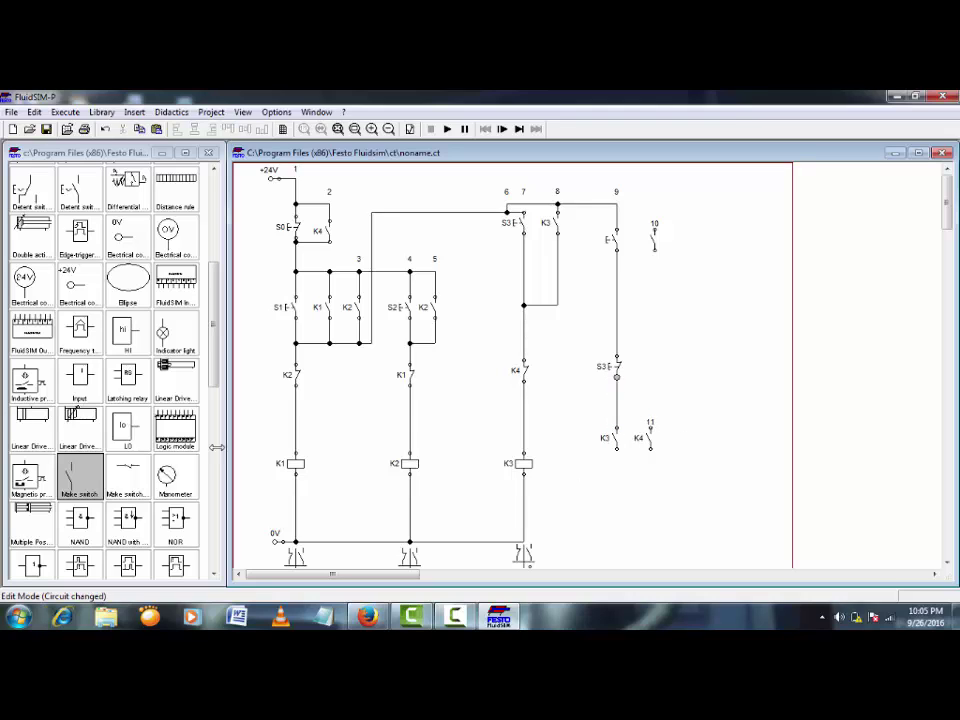
{"action": "left_click_drag", "start_coordinate": [212, 384], "coordinate": [621, 489]}
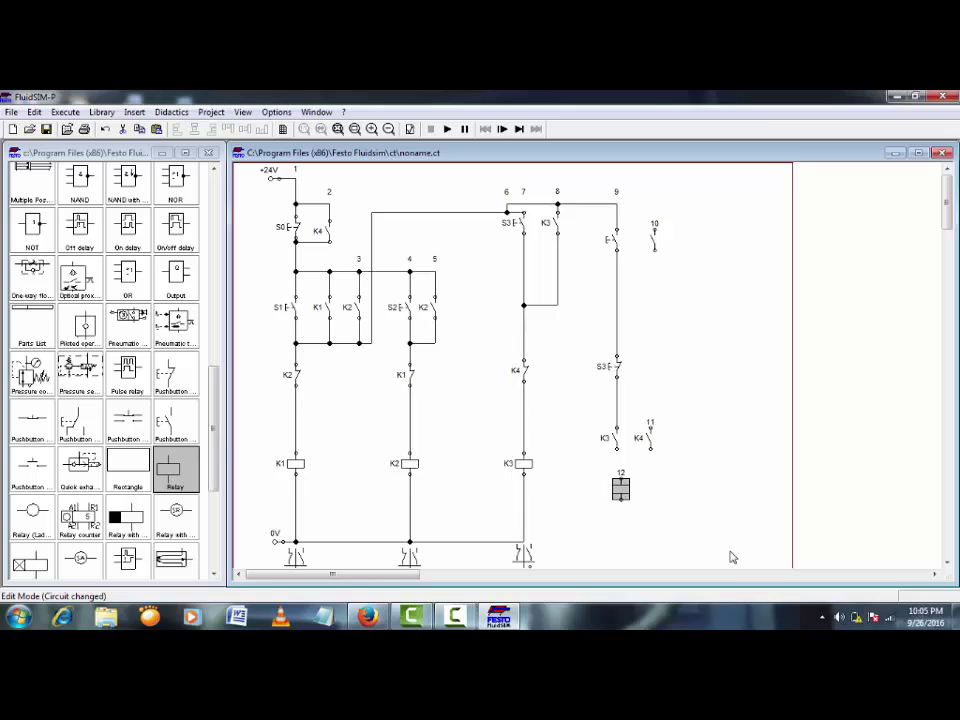
{"action": "key", "text": "Left"}
{"action": "key", "text": "alt+Return"}
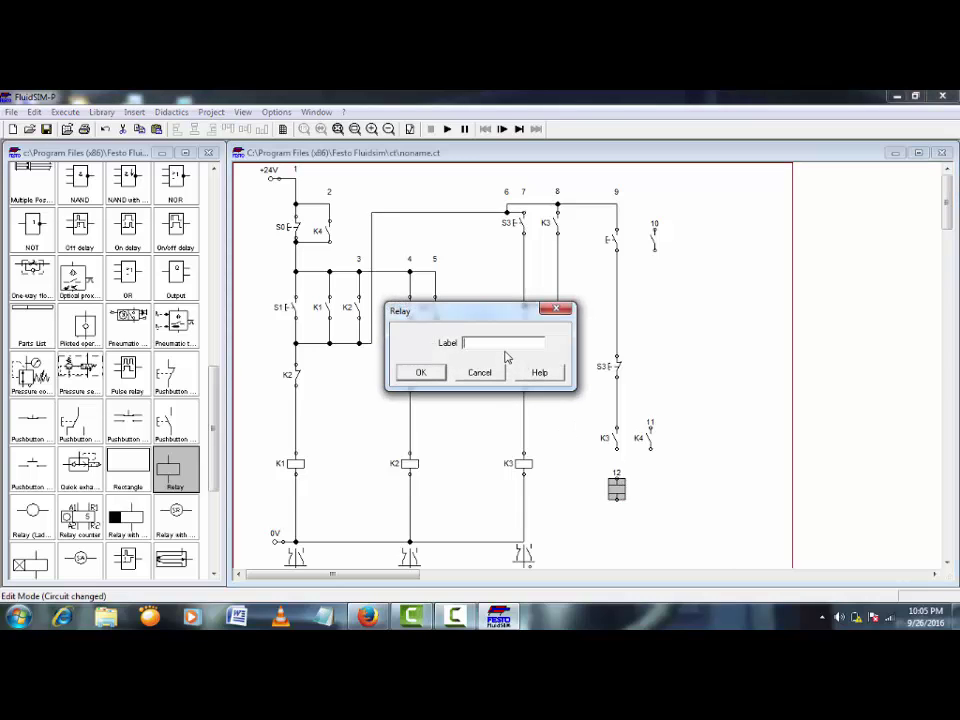
{"action": "left_click", "coordinate": [420, 372]}
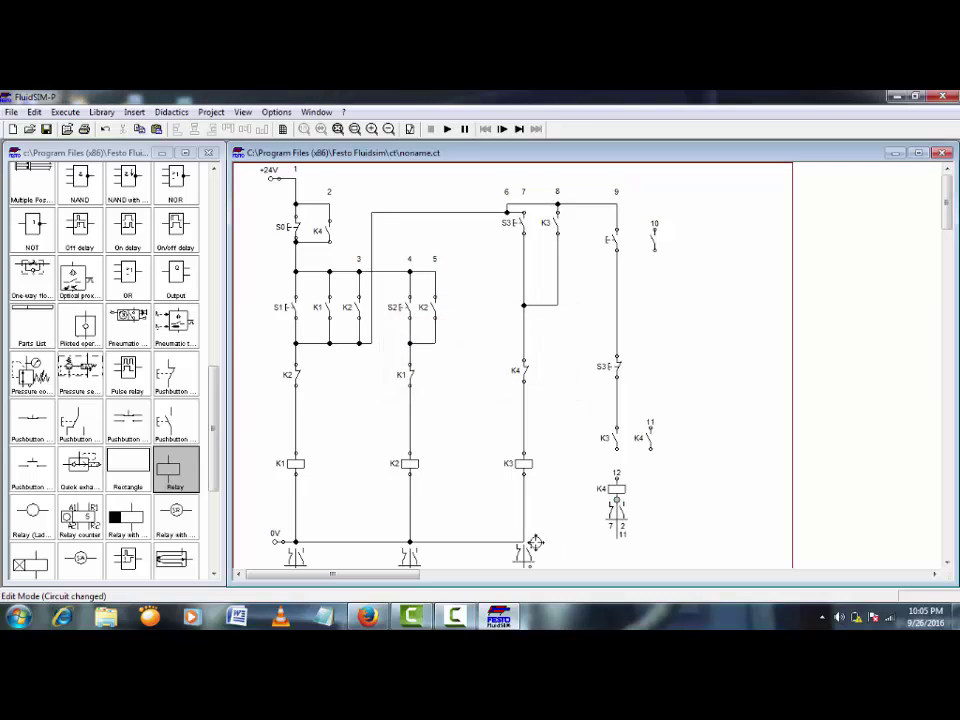
- Wire the K4 coil between the fourth branch's K3 make switch and the 0V line, and connect the K4 make switch in parallel with K3
{"action": "left_click_drag", "start_coordinate": [527, 543], "coordinate": [523, 542]}
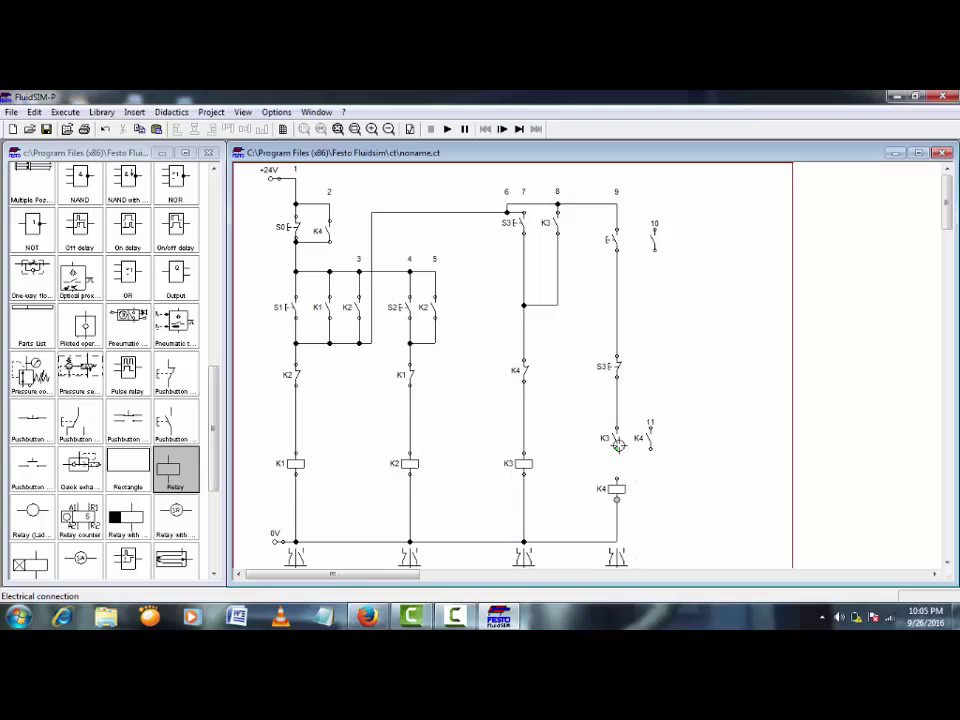
{"action": "left_click_drag", "start_coordinate": [617, 450], "coordinate": [618, 479]}
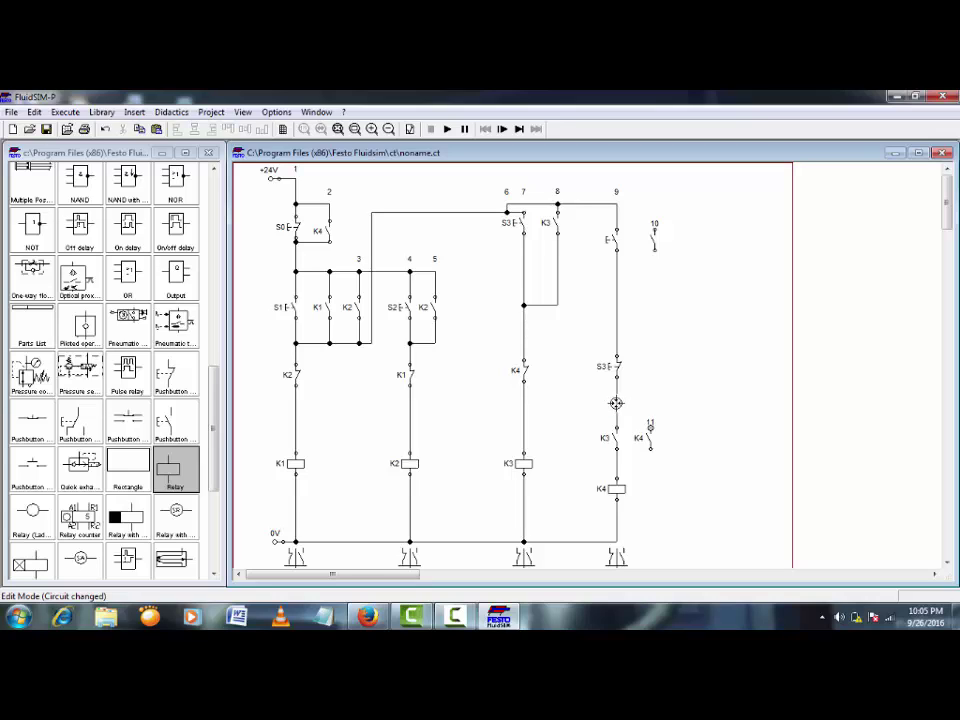
{"action": "left_click_drag", "start_coordinate": [615, 402], "coordinate": [651, 428]}
{"action": "left_click_drag", "start_coordinate": [617, 461], "coordinate": [650, 449]}
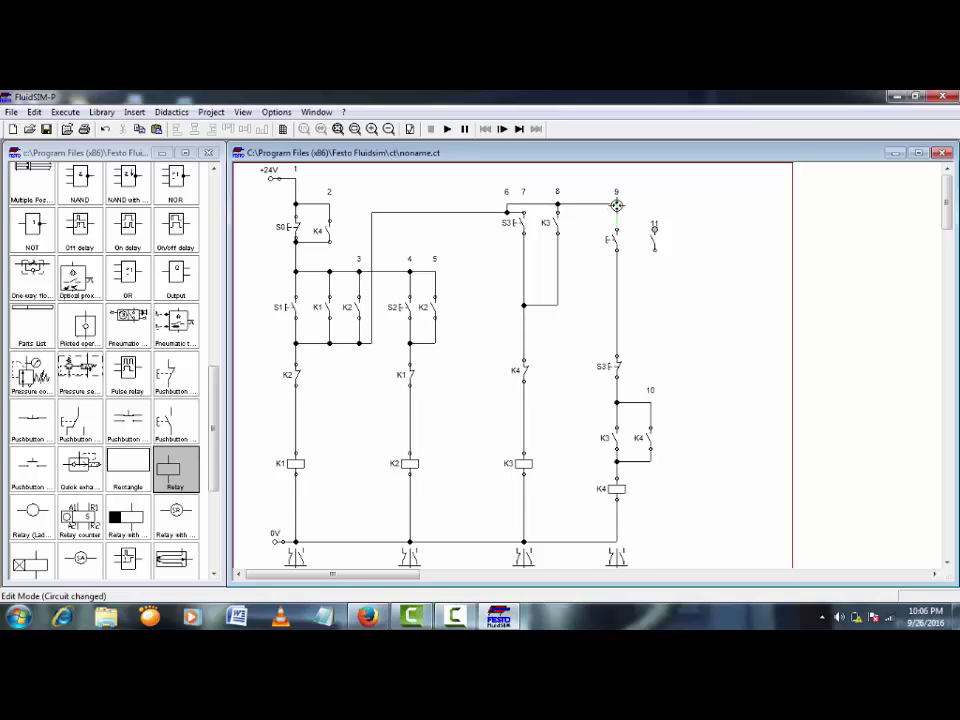
- Connect the unlabelled make switch in parallel with the unlabelled make pushbutton at the head of the fourth branch
{"action": "left_click_drag", "start_coordinate": [616, 204], "coordinate": [655, 230]}
{"action": "left_click", "coordinate": [617, 305]}
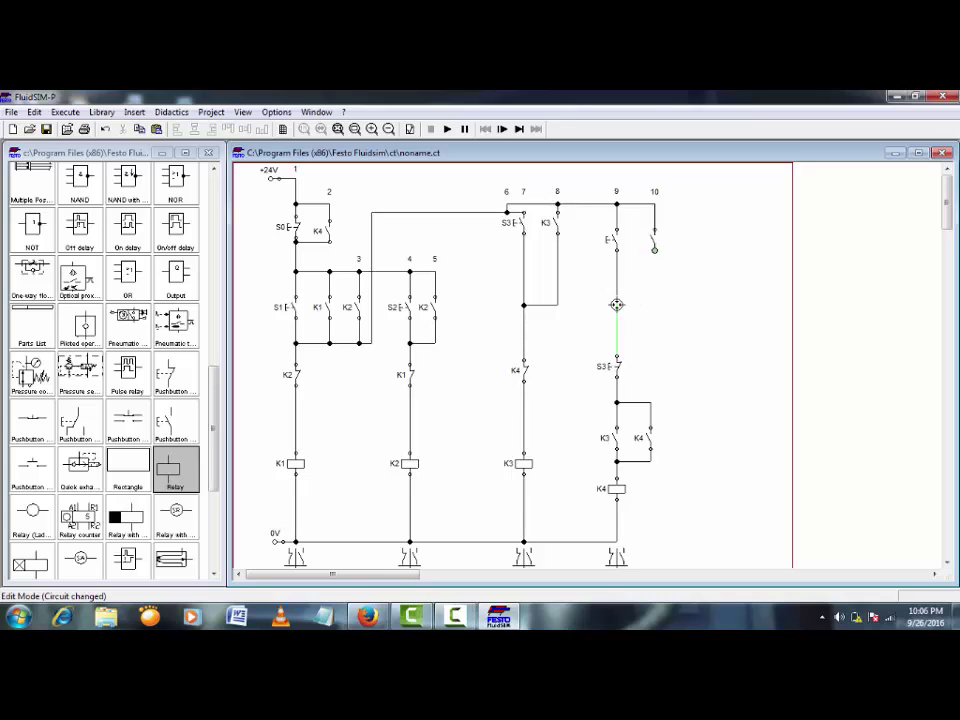
{"action": "left_click_drag", "start_coordinate": [617, 305], "coordinate": [655, 250]}
- Label the fourth branch's upper make pushbutton S4 and the make switch parallel to it K4
{"action": "double_click", "coordinate": [613, 240]}
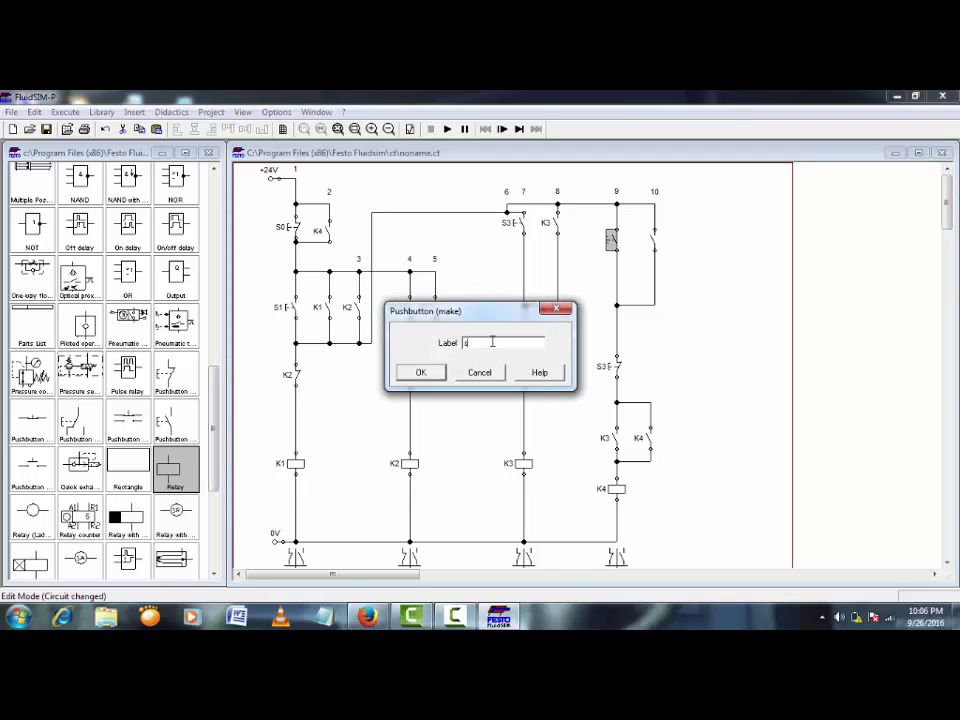
{"action": "left_click", "coordinate": [424, 372]}
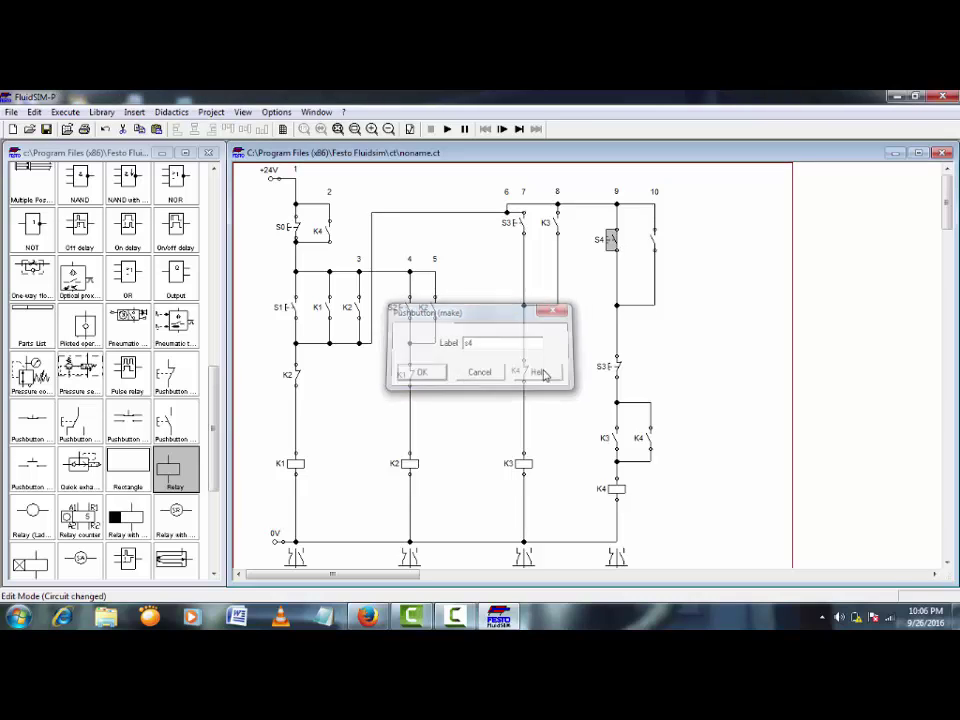
{"action": "double_click", "coordinate": [656, 246]}
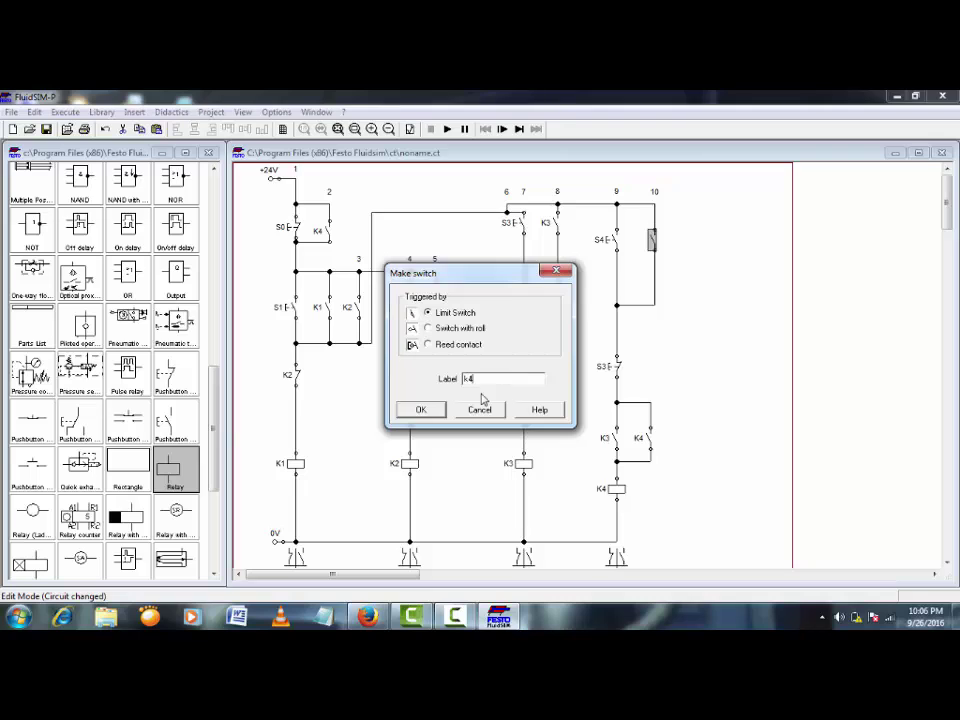
{"action": "left_click", "coordinate": [420, 414]}
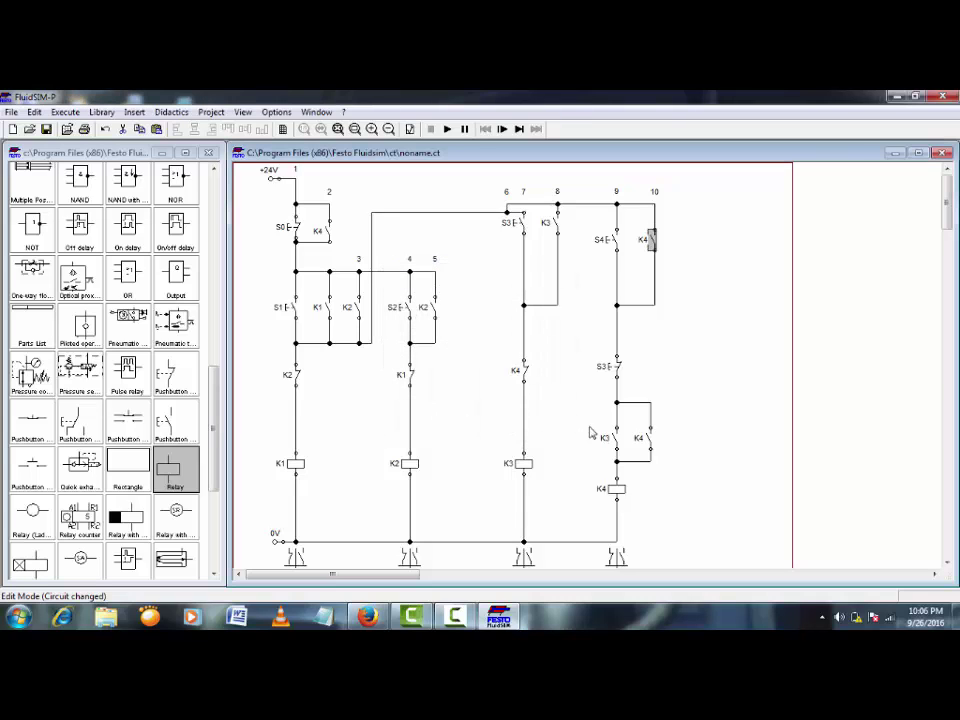
{"action": "left_click", "coordinate": [712, 392]}
- Start the simulation and test the first branch by actuating pushbutton S1, followed by S0 to release it
{"action": "left_click", "coordinate": [447, 129]}
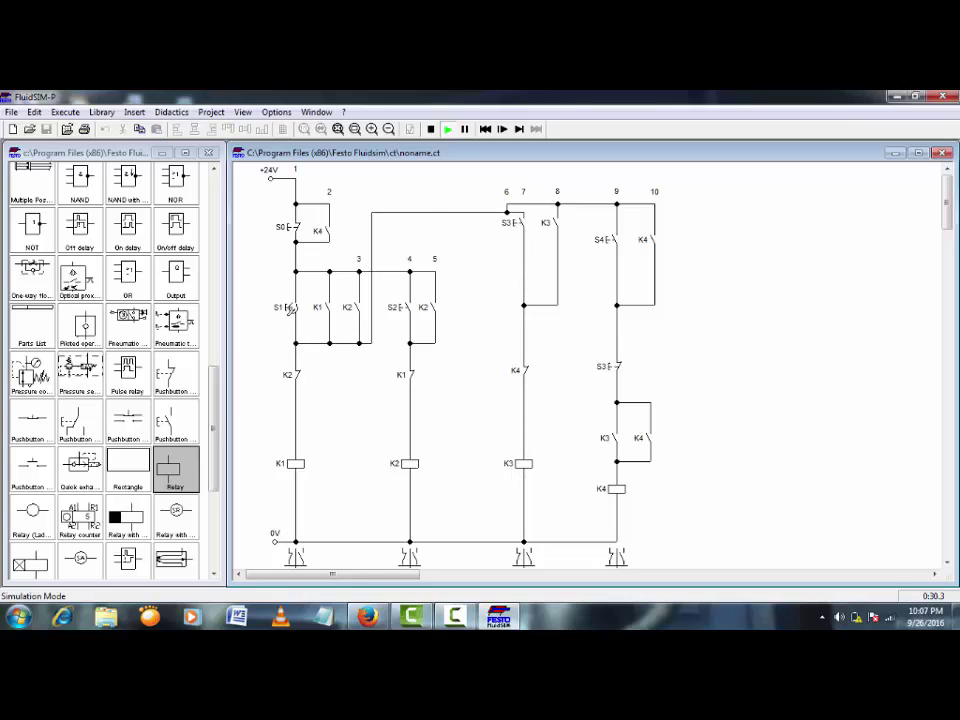
{"action": "left_click", "coordinate": [290, 309]}
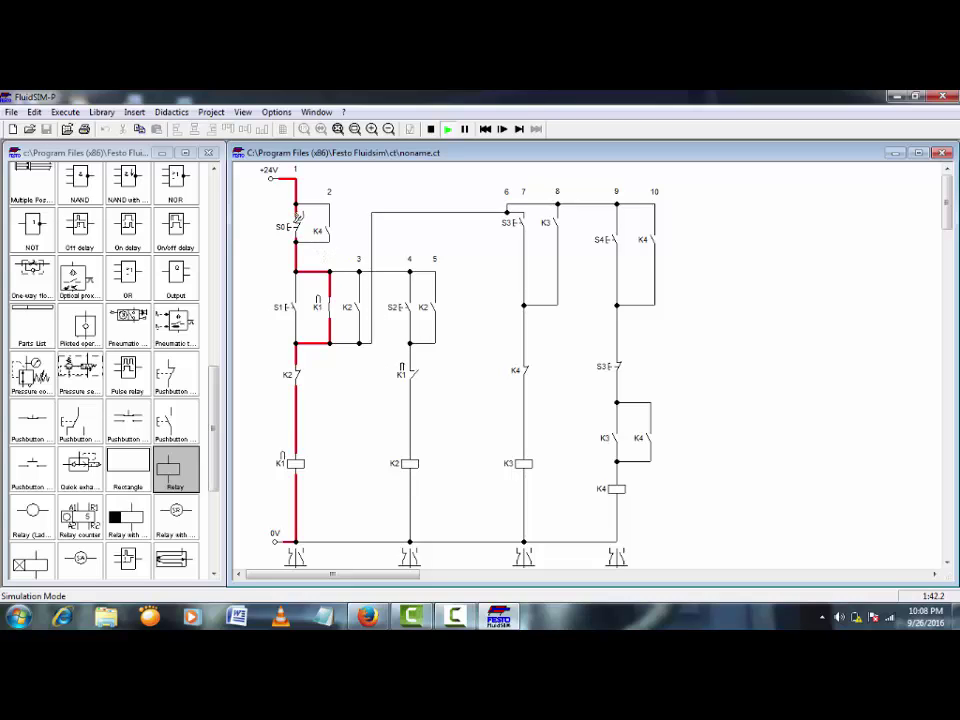
{"action": "left_click", "coordinate": [289, 227]}
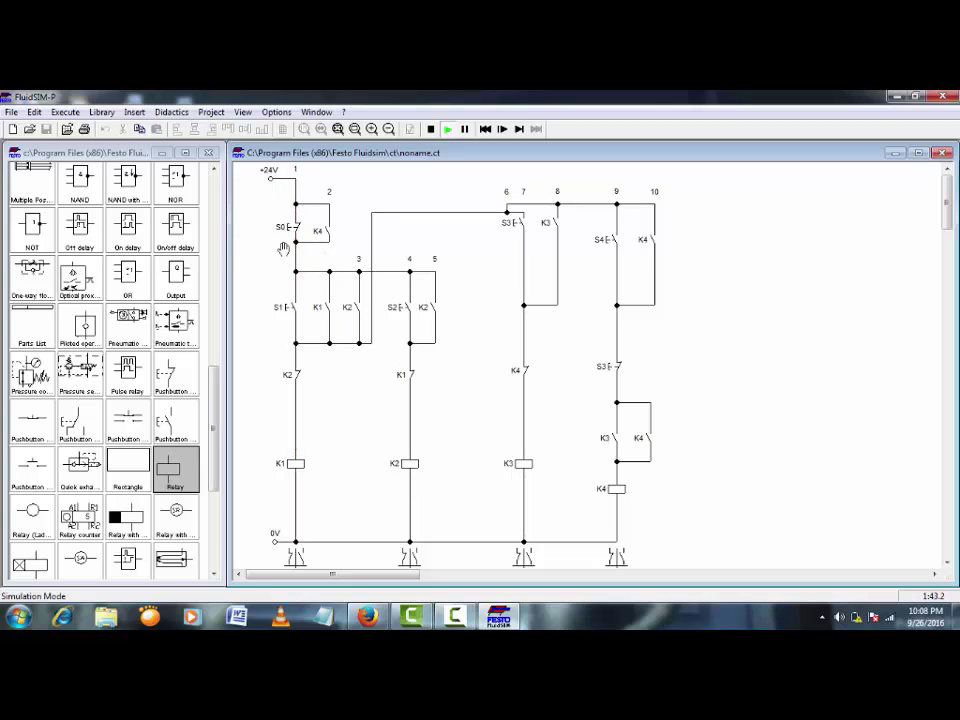
- Test the switching sequence by actuating S2, trying S4 repeatedly before K3 is energized, and actuating the third branch's S3 make pushbutton
{"action": "left_click", "coordinate": [411, 307]}
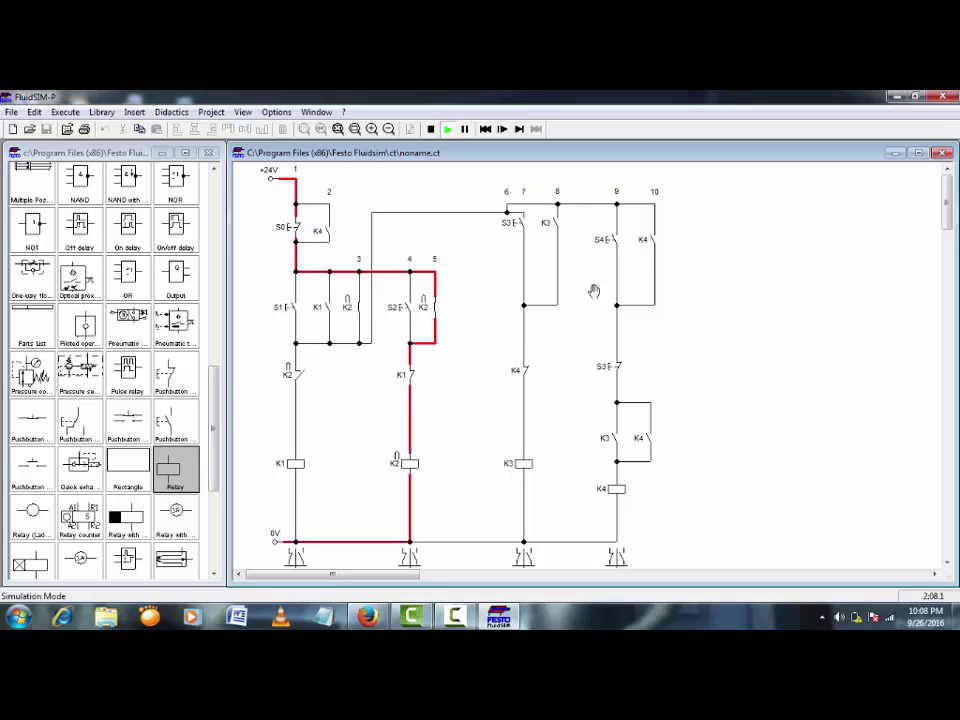
{"action": "left_click", "coordinate": [617, 237]}
{"action": "left_click", "coordinate": [617, 237]}
{"action": "left_click", "coordinate": [617, 237]}
{"action": "left_click", "coordinate": [514, 224]}
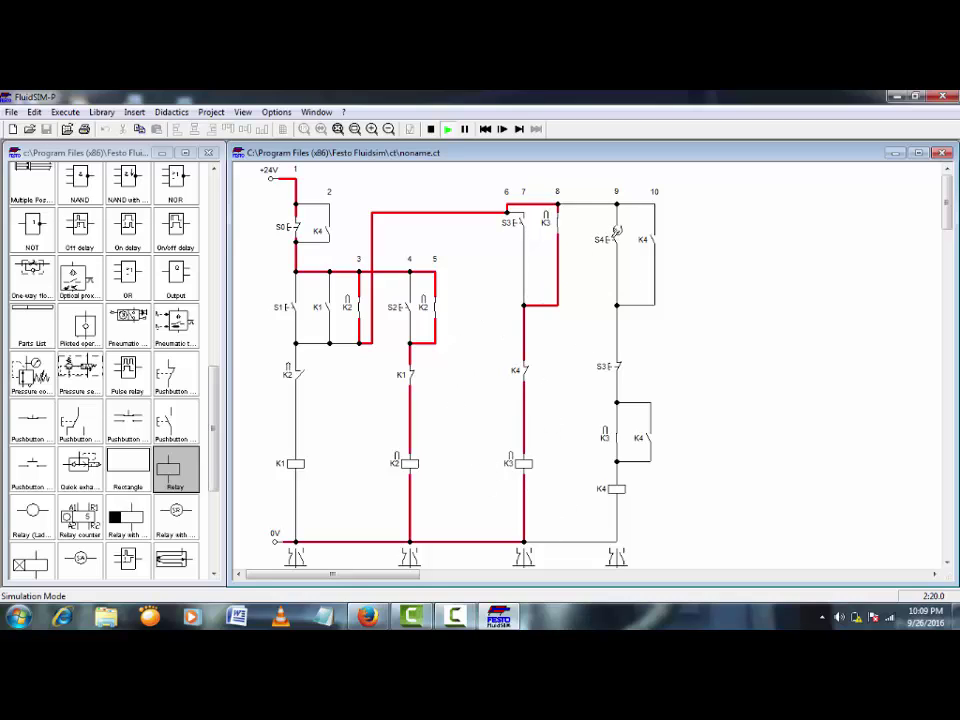
- Test the K3/K4 changeover by actuating S4 and the third branch's S3, release the circuit with S0, and stop the simulation
{"action": "left_click", "coordinate": [615, 232]}
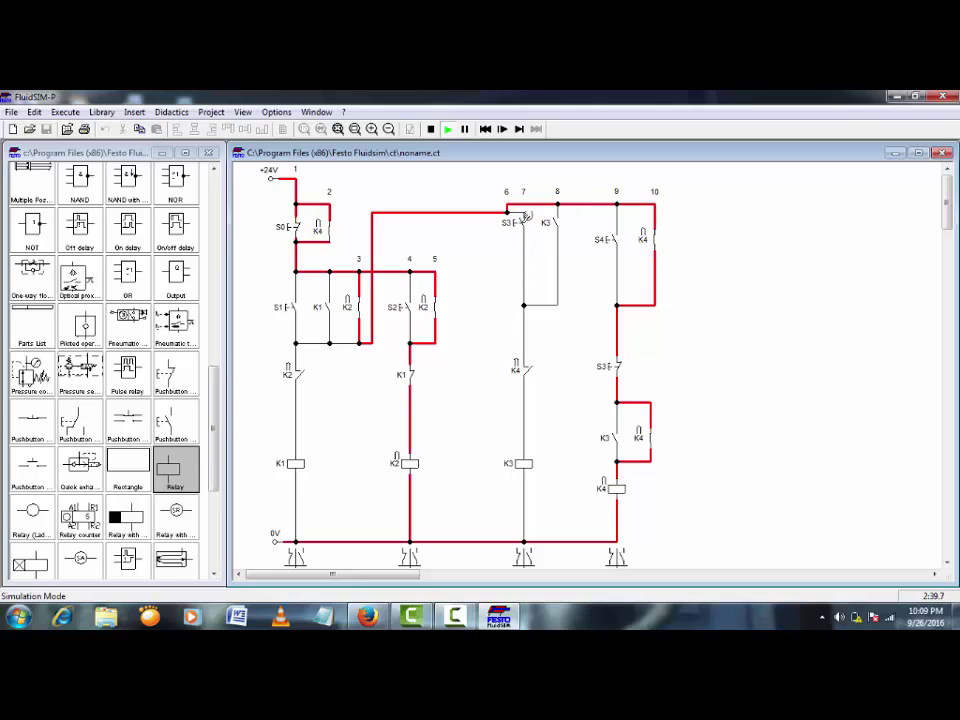
{"action": "left_click", "coordinate": [526, 217]}
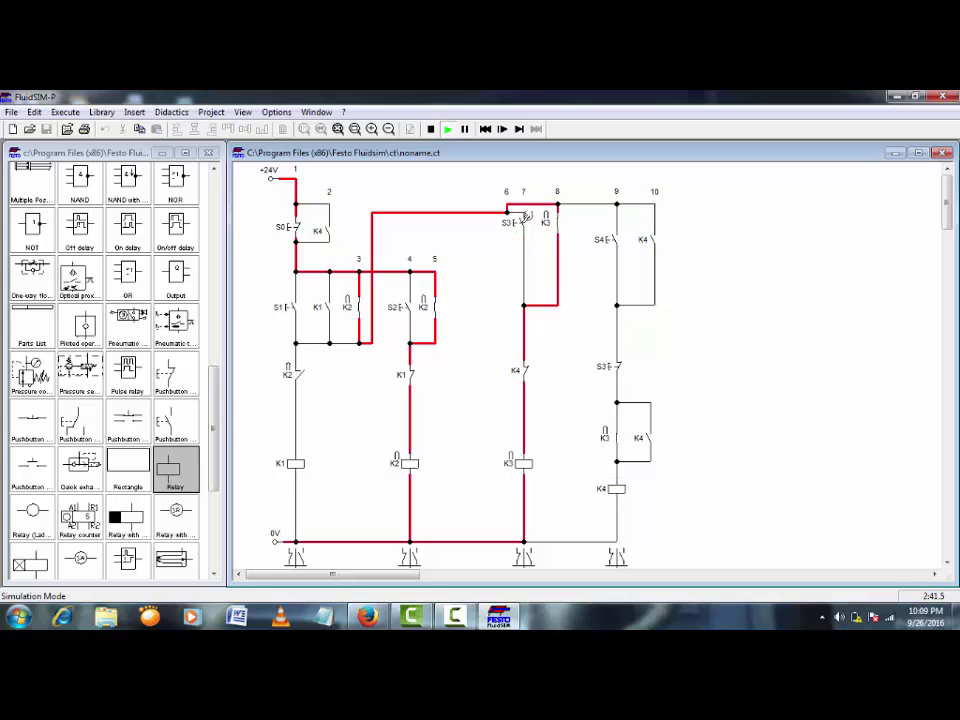
{"action": "left_click", "coordinate": [298, 224]}
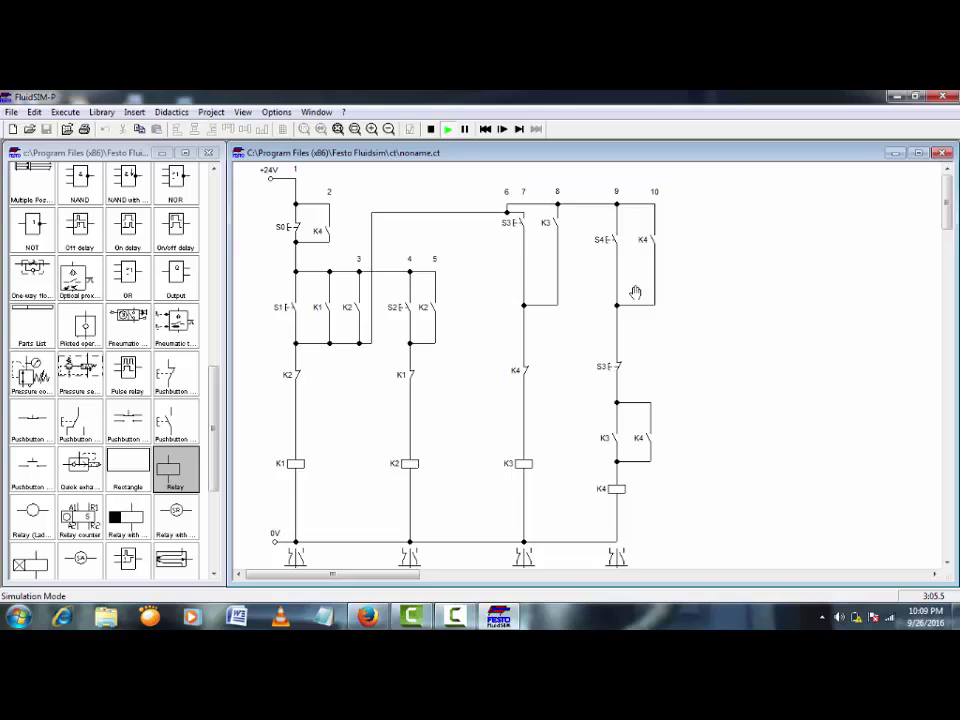
{"action": "left_click", "coordinate": [430, 130]}
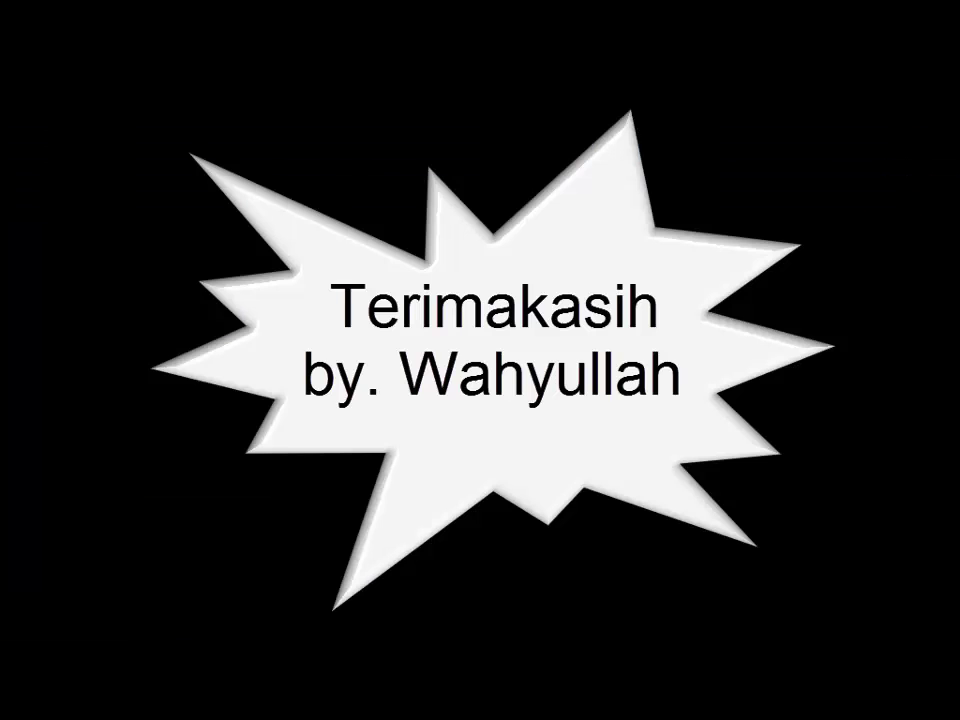